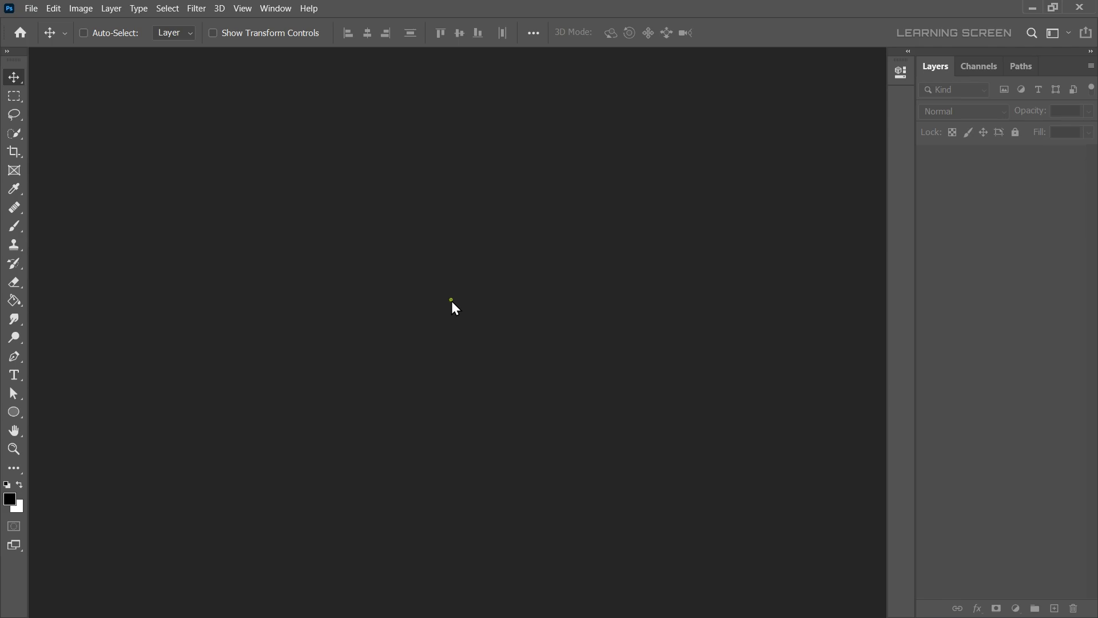
Step: Create Untitled-1 at 3200 × 1800 px and 300 ppi with Transparent background contents
{"action": "left_click", "coordinate": [32, 12]}
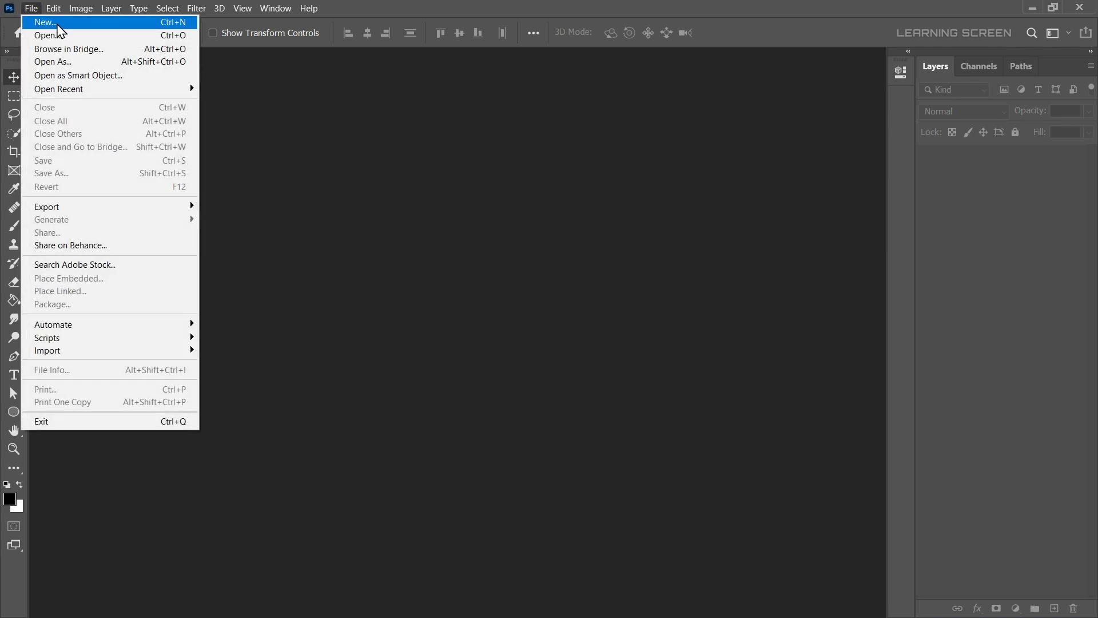
{"action": "left_click", "coordinate": [53, 24]}
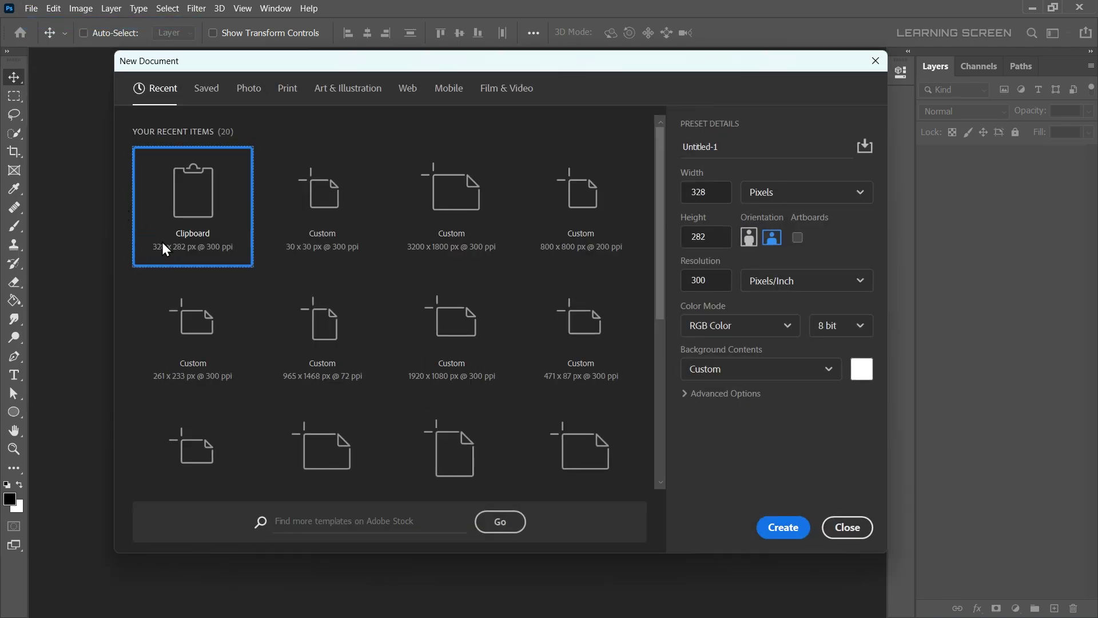
{"action": "double_click", "coordinate": [699, 192]}
{"action": "type", "text": "3200"}
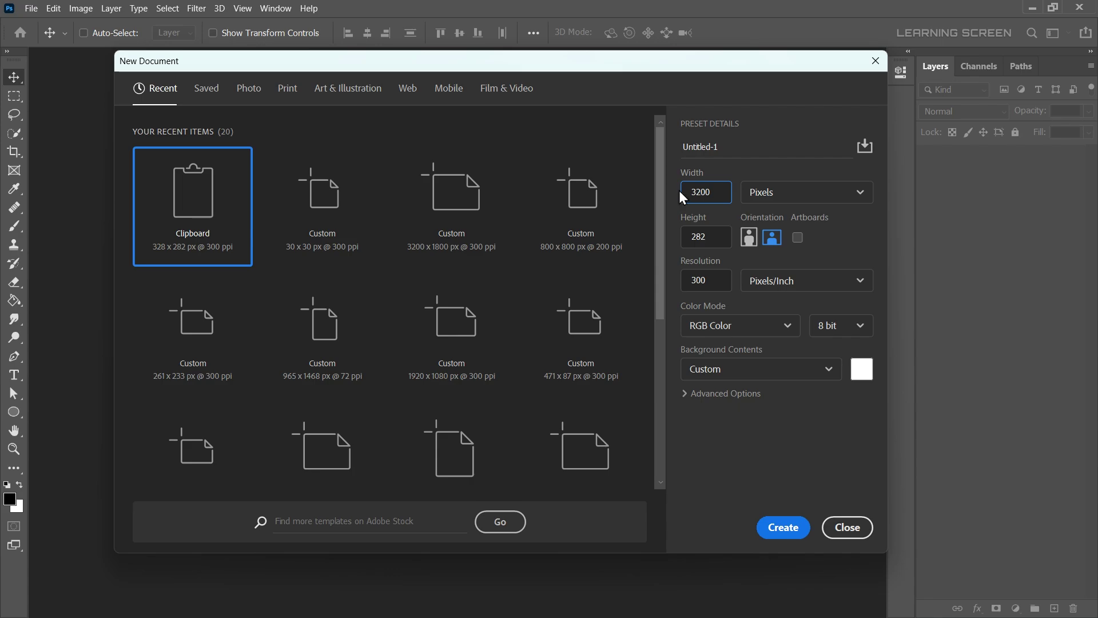
{"action": "double_click", "coordinate": [717, 241]}
{"action": "type", "text": "1800"}
{"action": "double_click", "coordinate": [710, 280]}
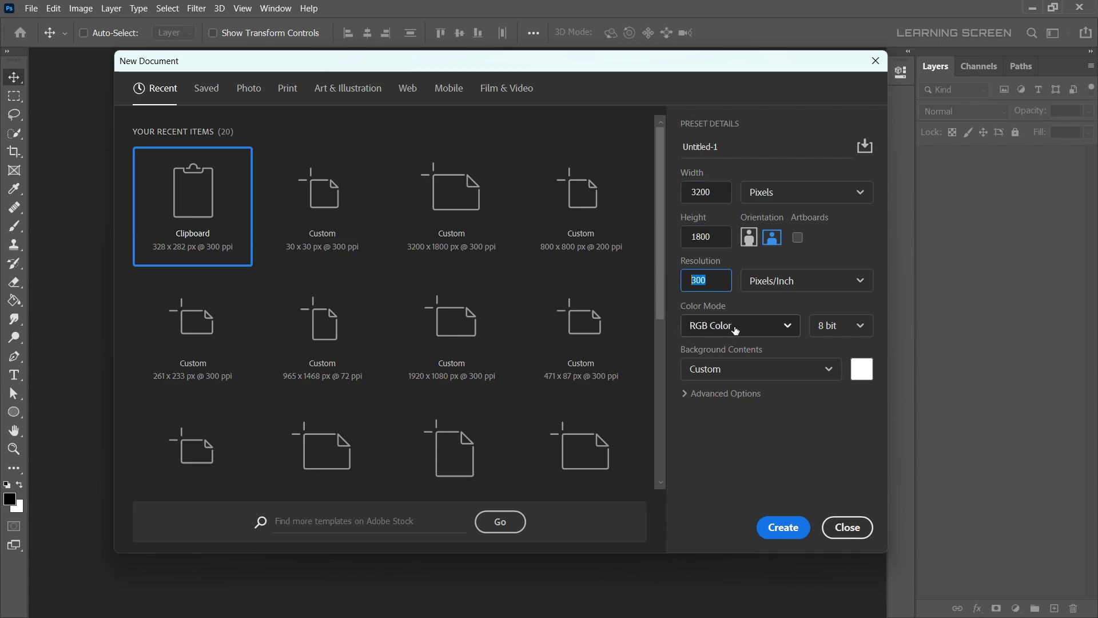
{"action": "left_click", "coordinate": [722, 369]}
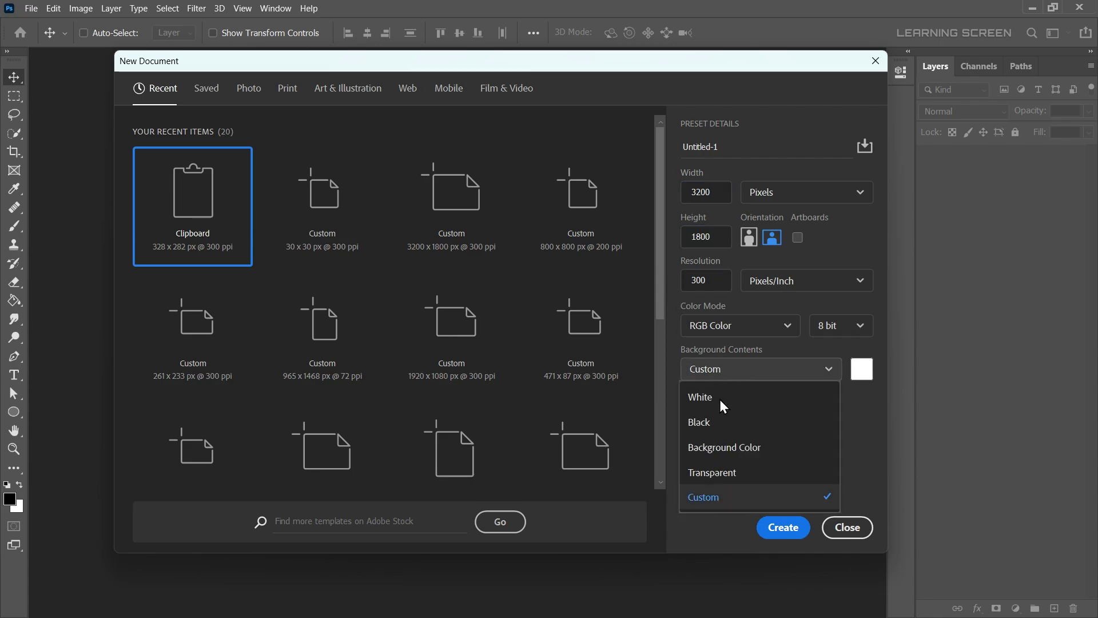
{"action": "left_click", "coordinate": [718, 473]}
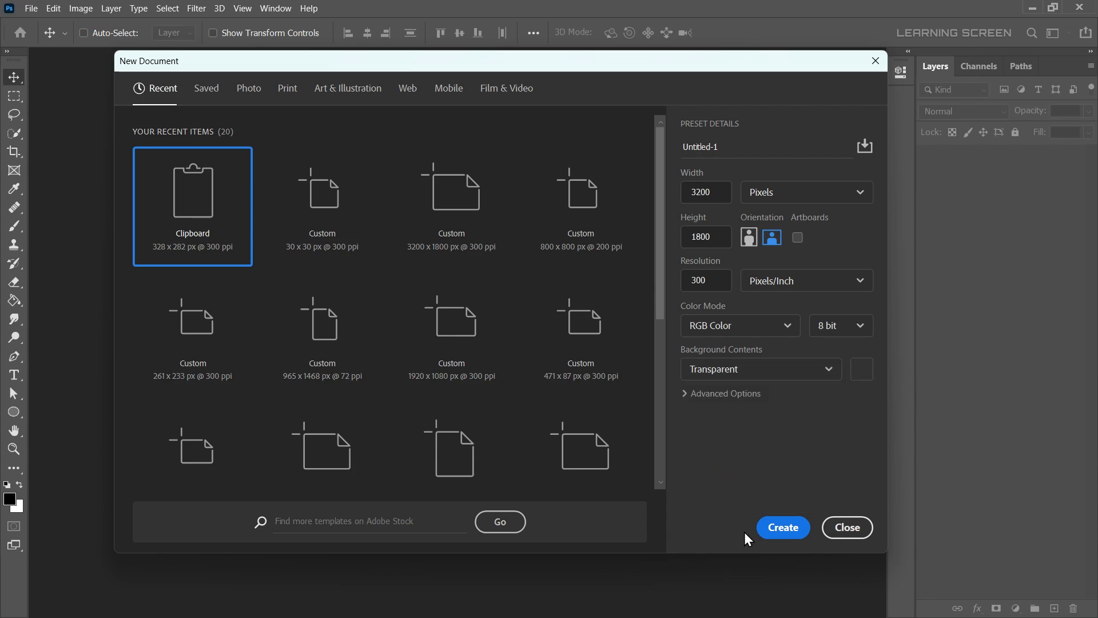
{"action": "left_click", "coordinate": [769, 527]}
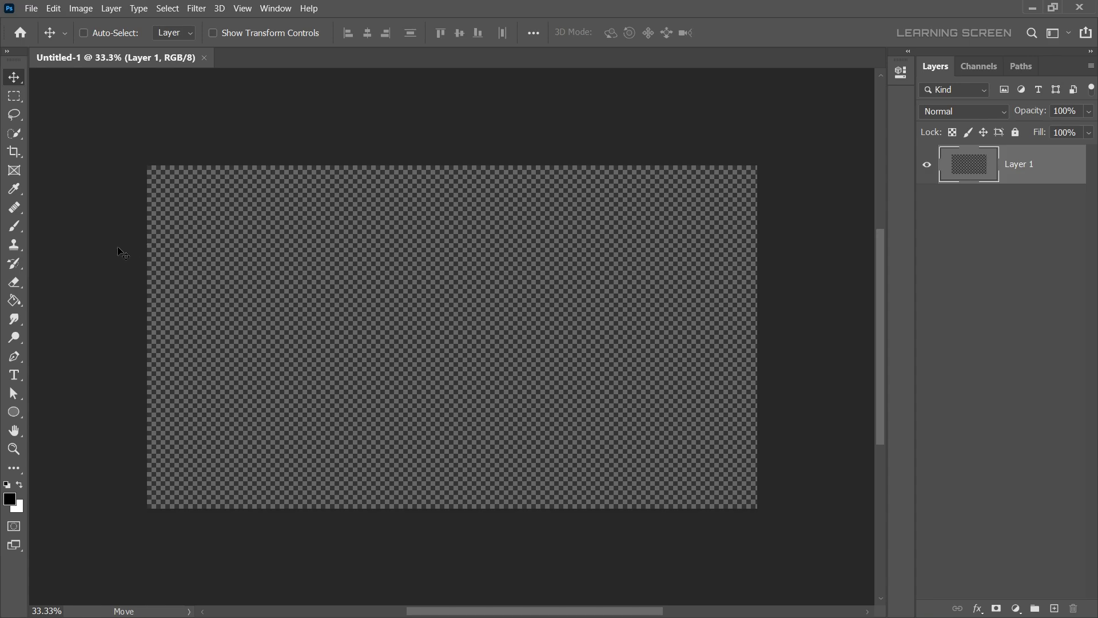
Step: Fill the canvas with dark navy #0c0824 and rename Layer 1 to BG
{"action": "left_click", "coordinate": [14, 300]}
{"action": "left_click", "coordinate": [9, 499]}
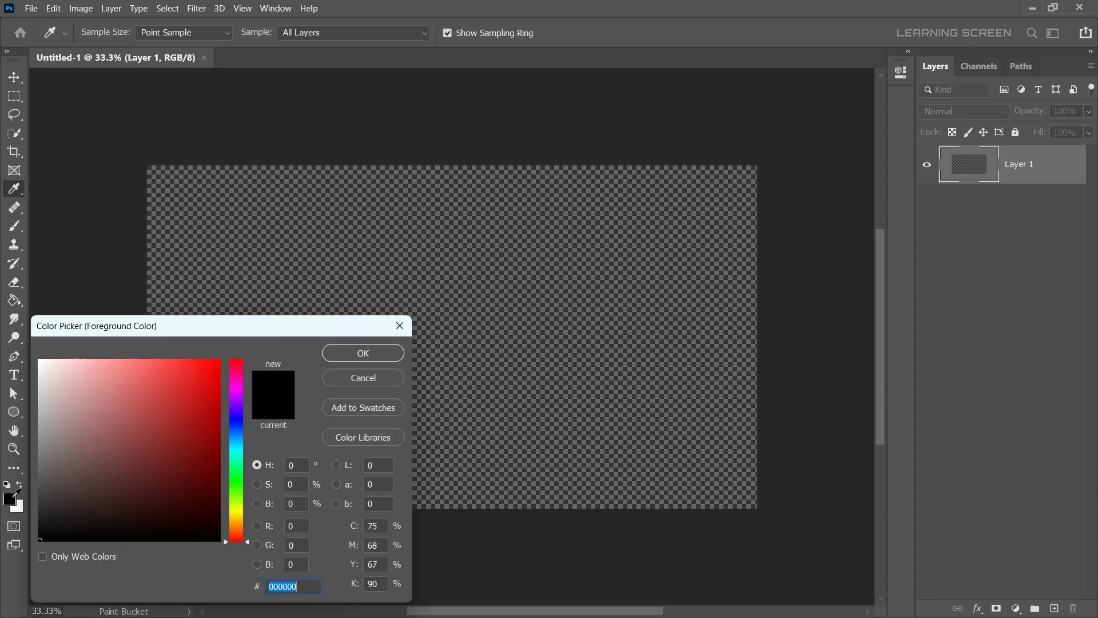
{"action": "left_click", "coordinate": [236, 415]}
{"action": "left_click_drag", "start_coordinate": [169, 475], "coordinate": [180, 516]}
{"action": "left_click", "coordinate": [361, 352]}
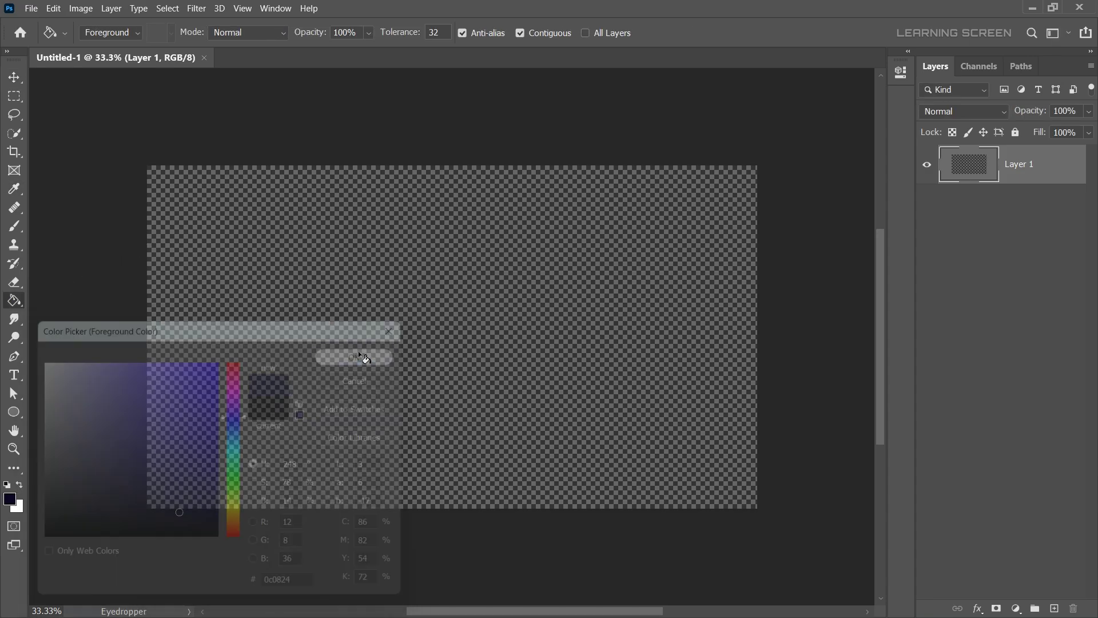
{"action": "left_click", "coordinate": [434, 336]}
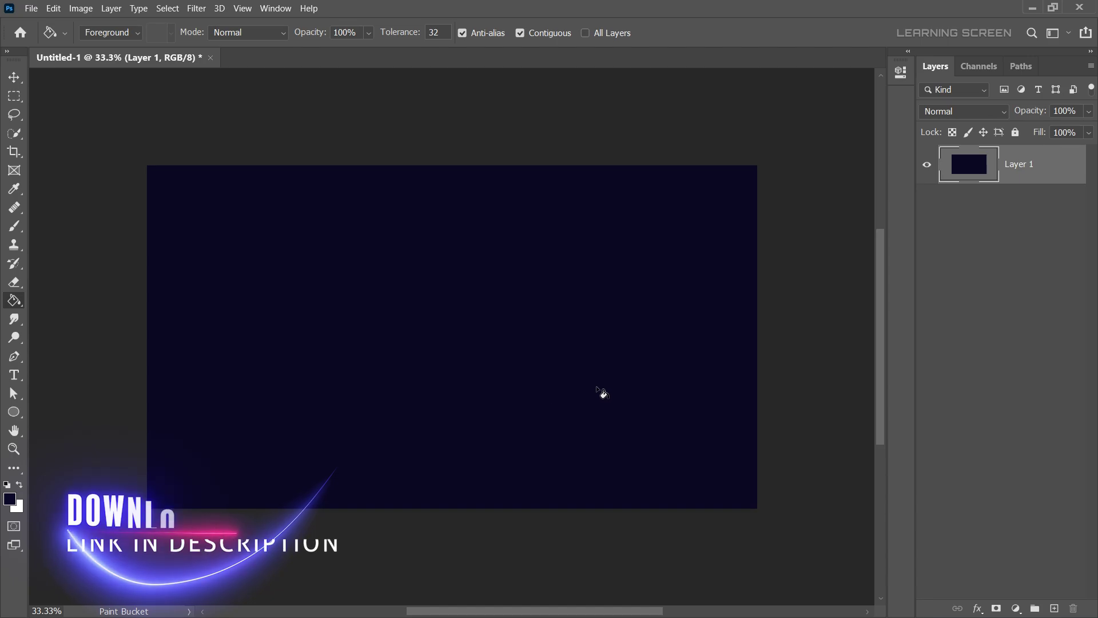
{"action": "double_click", "coordinate": [1018, 164]}
{"action": "type", "text": "BG"}
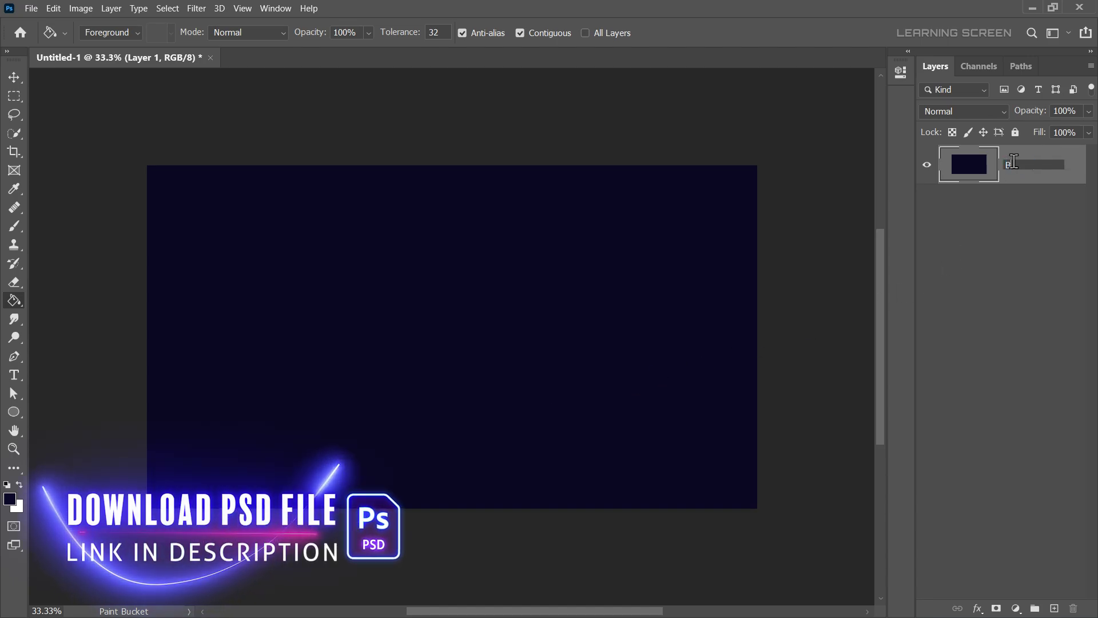
{"action": "key", "text": "Return"}
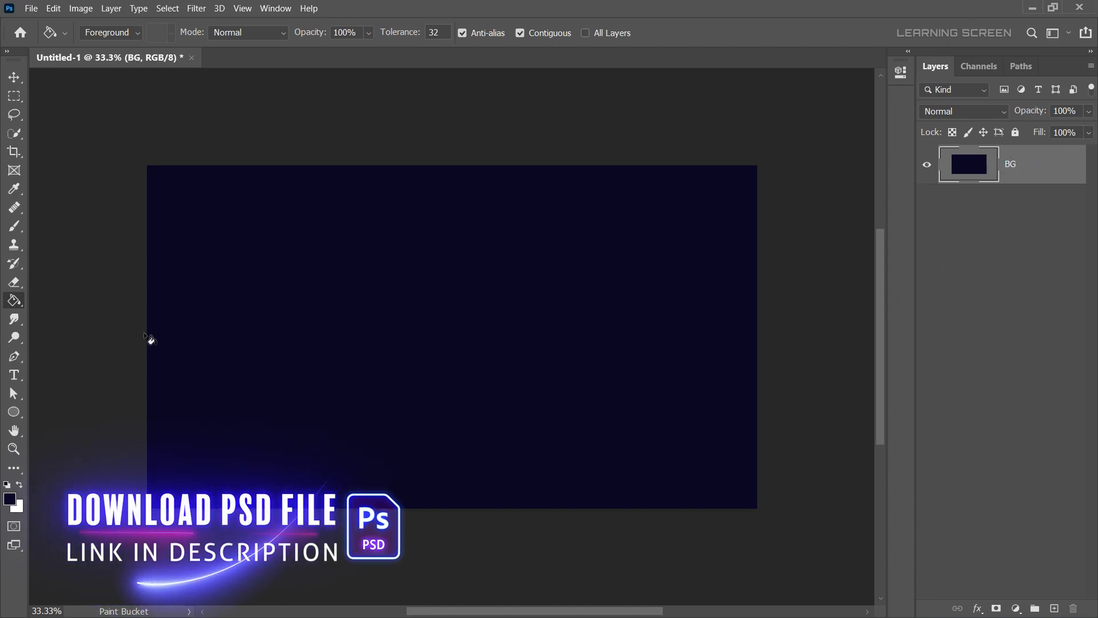
Step: Type the word GLOW on the canvas in white
{"action": "left_click", "coordinate": [14, 376]}
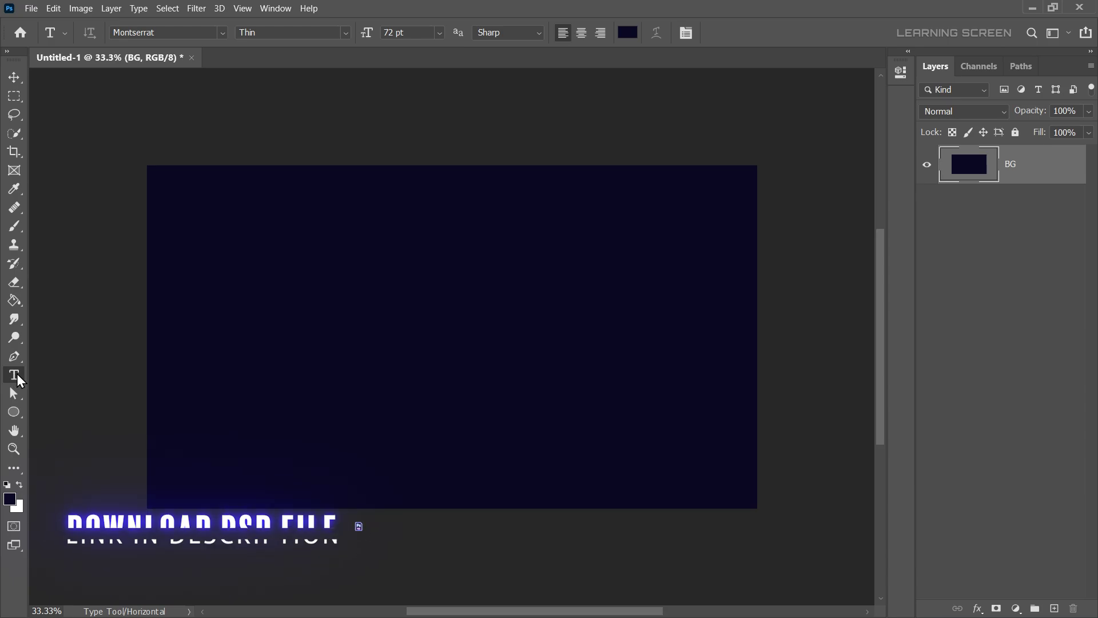
{"action": "left_click", "coordinate": [20, 485]}
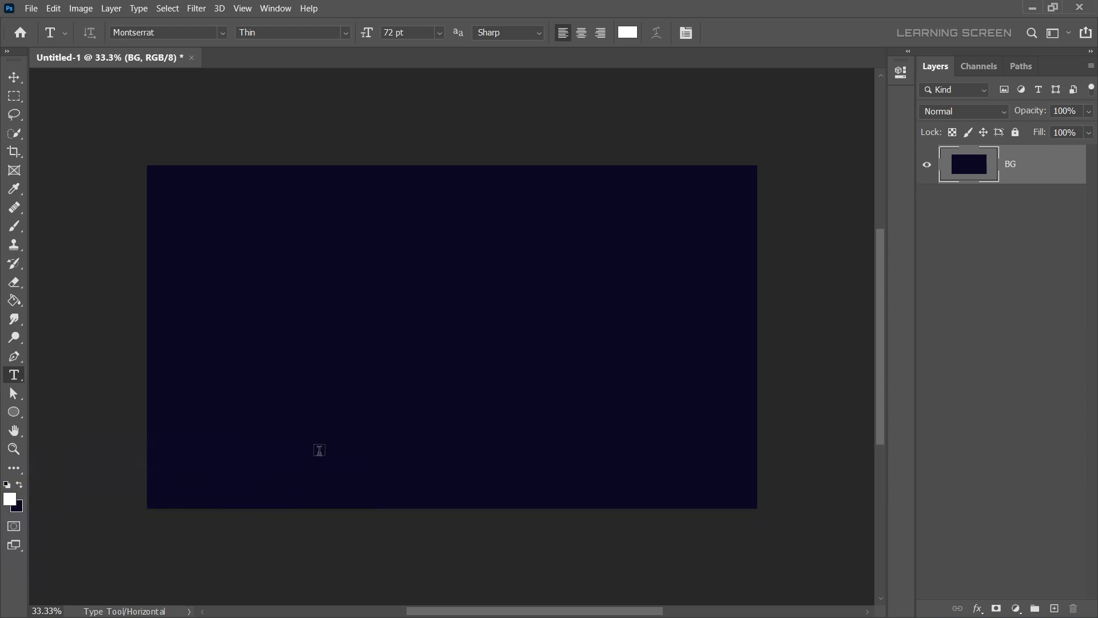
{"action": "left_click", "coordinate": [264, 353]}
{"action": "type", "text": "GLOW"}
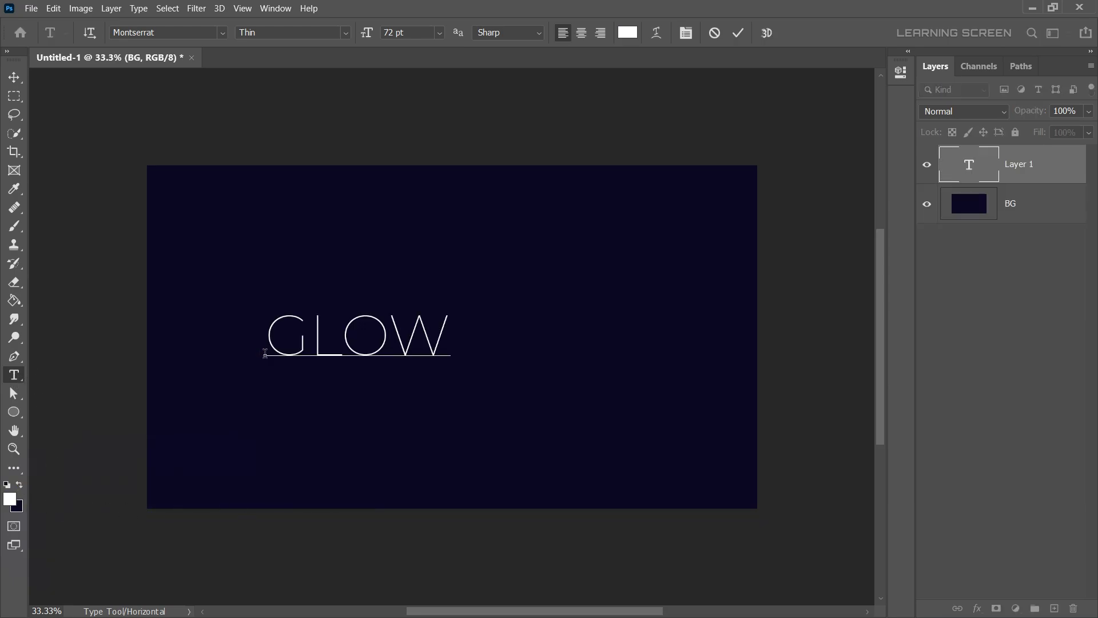
Step: Style GLOW in Montserrat Black at 170 pt and move it to the canvas centre
{"action": "left_click_drag", "start_coordinate": [264, 353], "coordinate": [478, 333]}
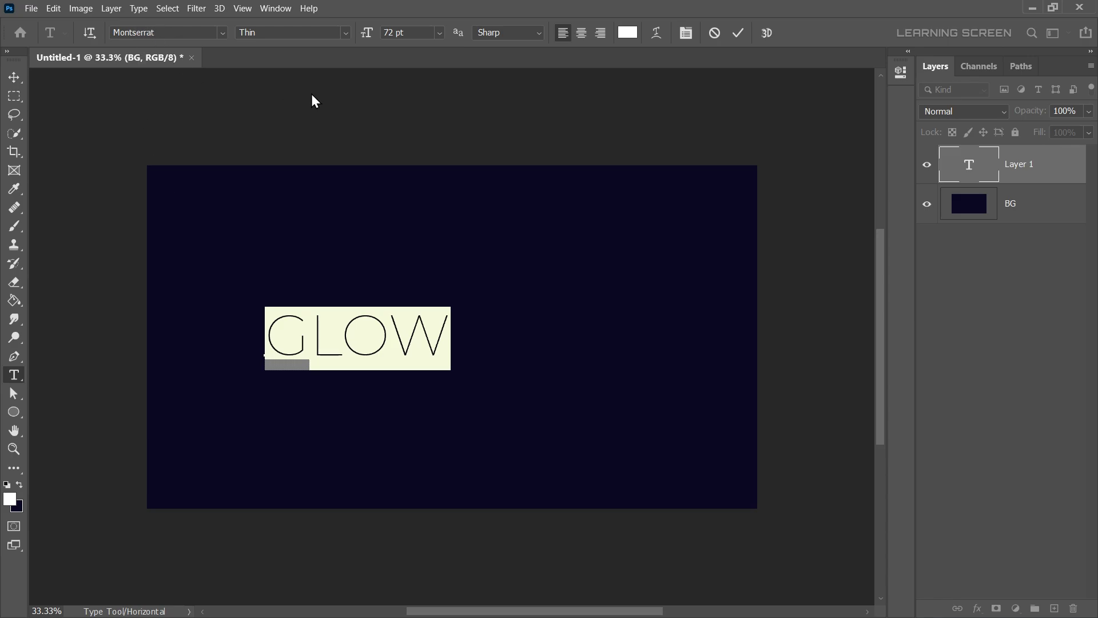
{"action": "left_click", "coordinate": [345, 32]}
{"action": "left_click", "coordinate": [262, 257]}
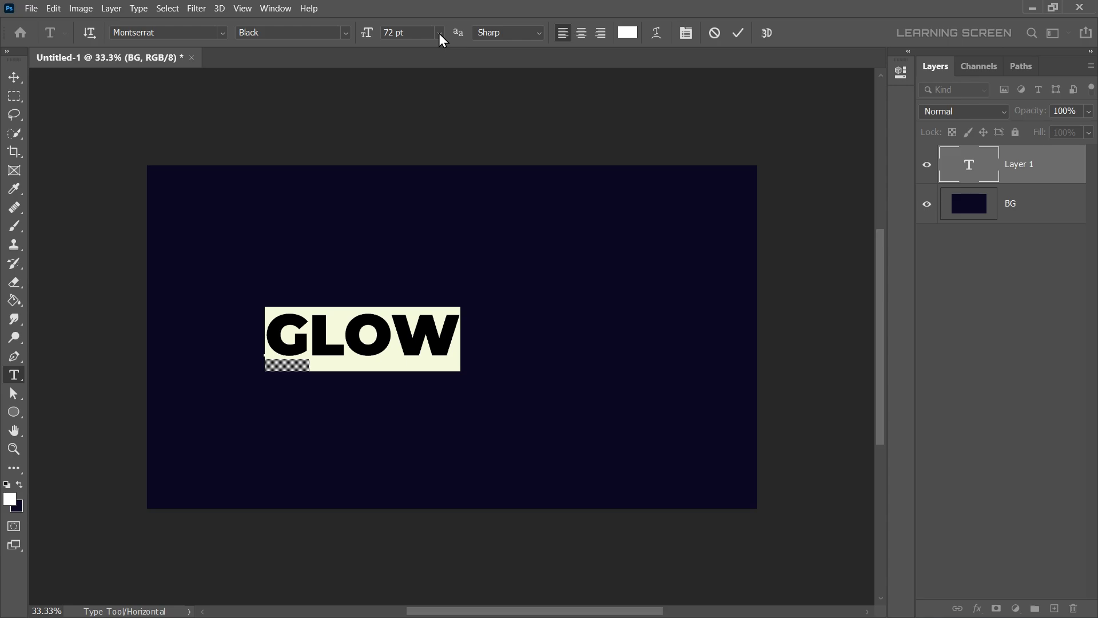
{"action": "left_click_drag", "start_coordinate": [366, 33], "coordinate": [394, 34]}
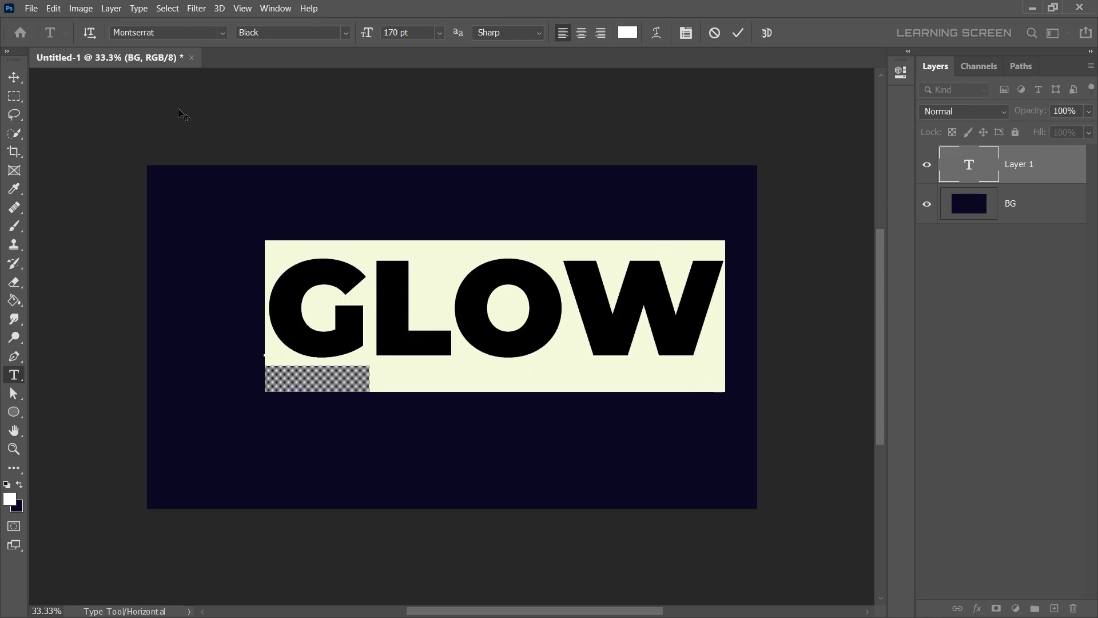
{"action": "left_click", "coordinate": [25, 76]}
{"action": "left_click_drag", "start_coordinate": [497, 297], "coordinate": [468, 325]}
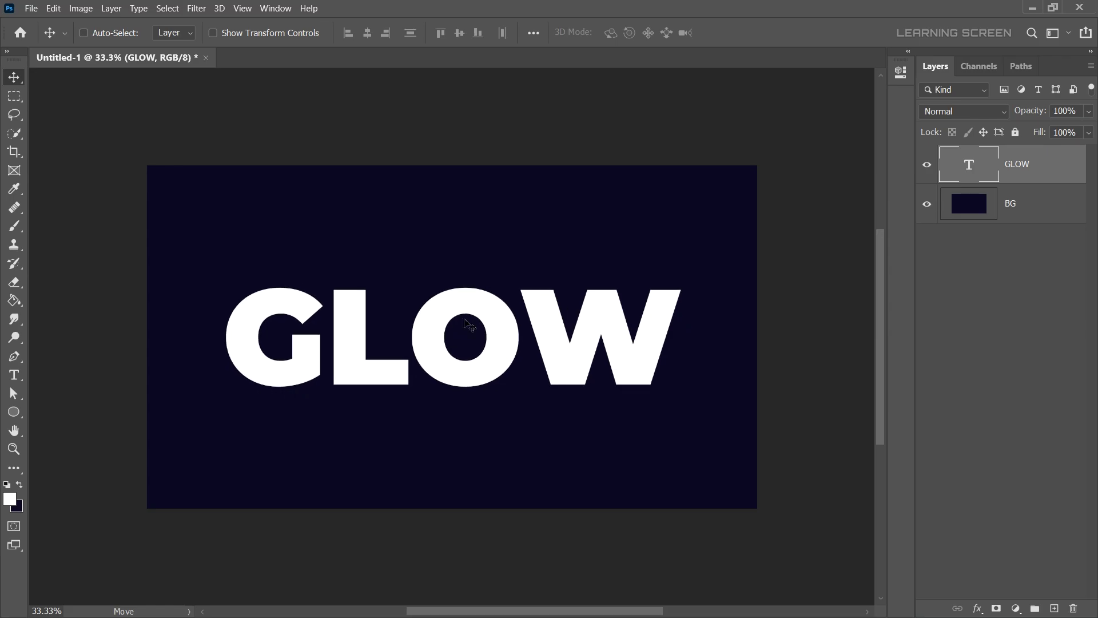
Step: Convert the GLOW layer to a smart object and duplicate it
{"action": "right_click", "coordinate": [1061, 167]}
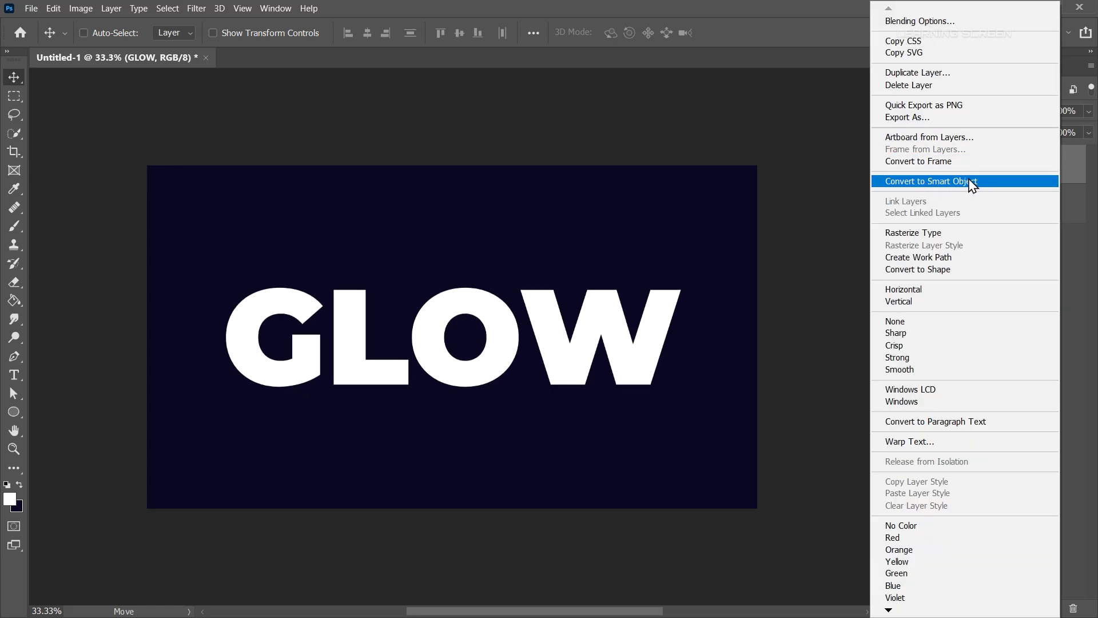
{"action": "left_click", "coordinate": [958, 181]}
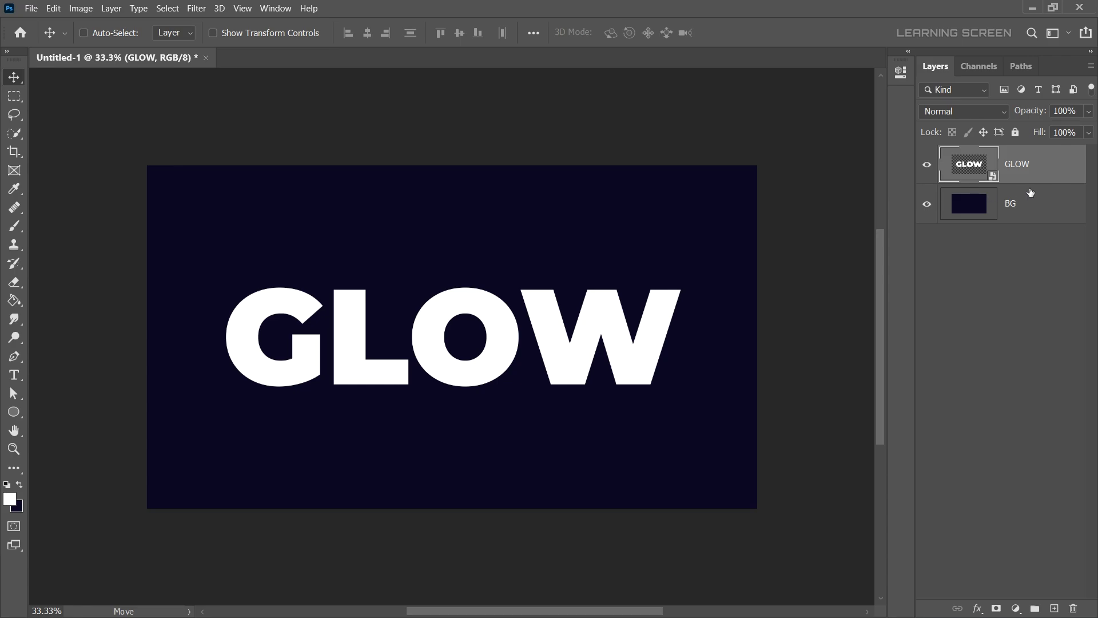
{"action": "left_click", "coordinate": [1057, 161]}
{"action": "key", "text": "ctrl+j"}
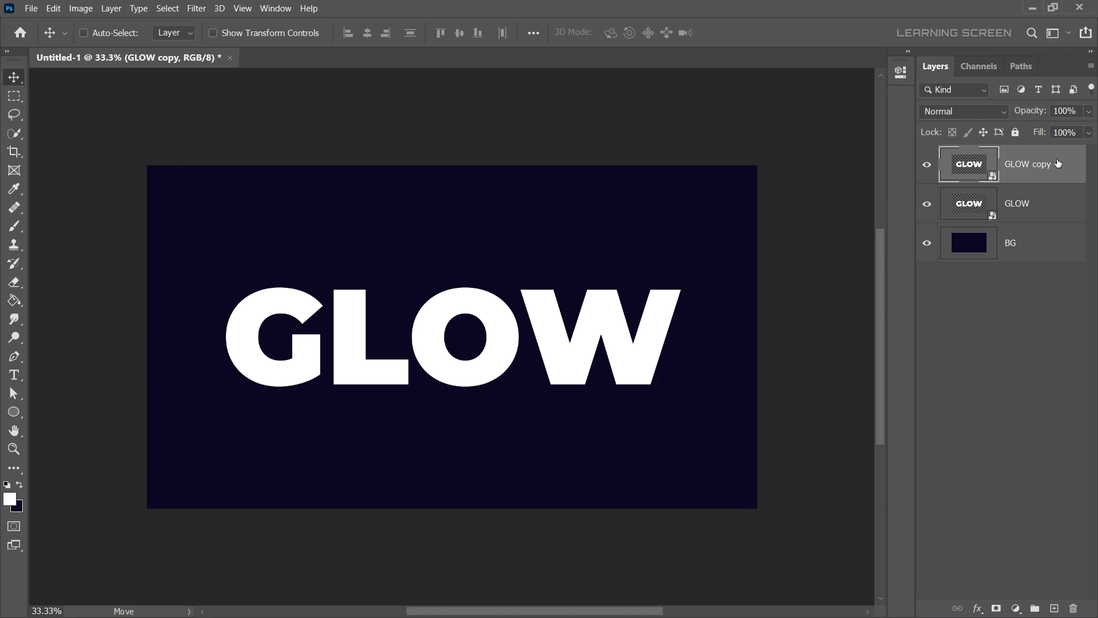
Step: Hide the original GLOW layer and rename the copy Front_Text
{"action": "left_click", "coordinate": [927, 206]}
{"action": "double_click", "coordinate": [1028, 165]}
{"action": "type", "text": "Front_Text"}
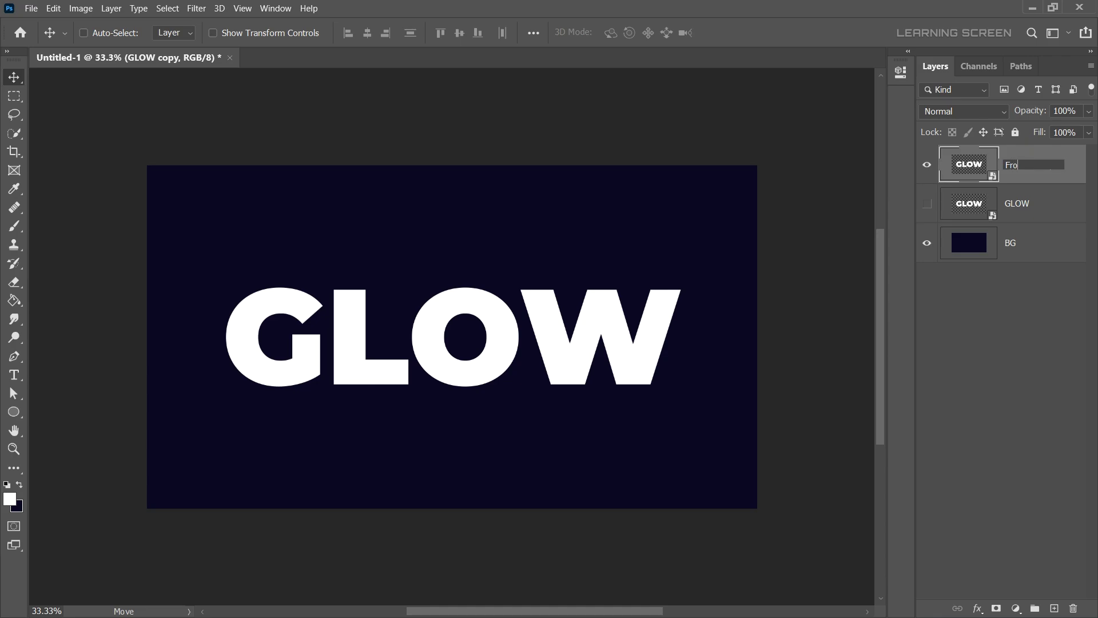
{"action": "key", "text": "Return"}
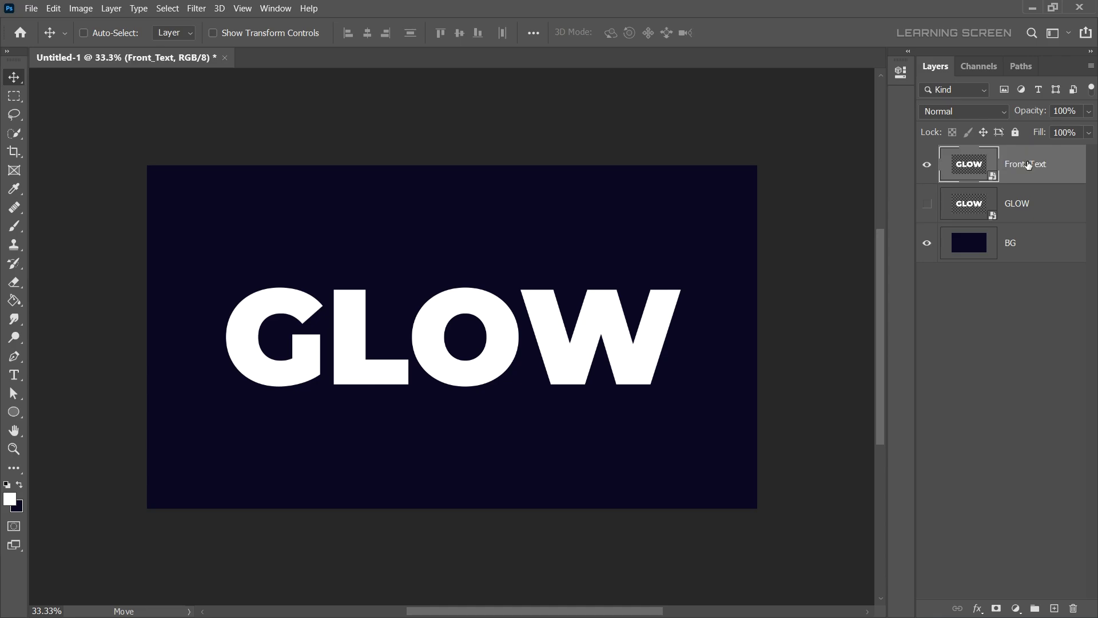
Step: Add a Gradient Overlay to Front_Text and set the gradient's left stop to light blue
{"action": "left_click", "coordinate": [977, 609]}
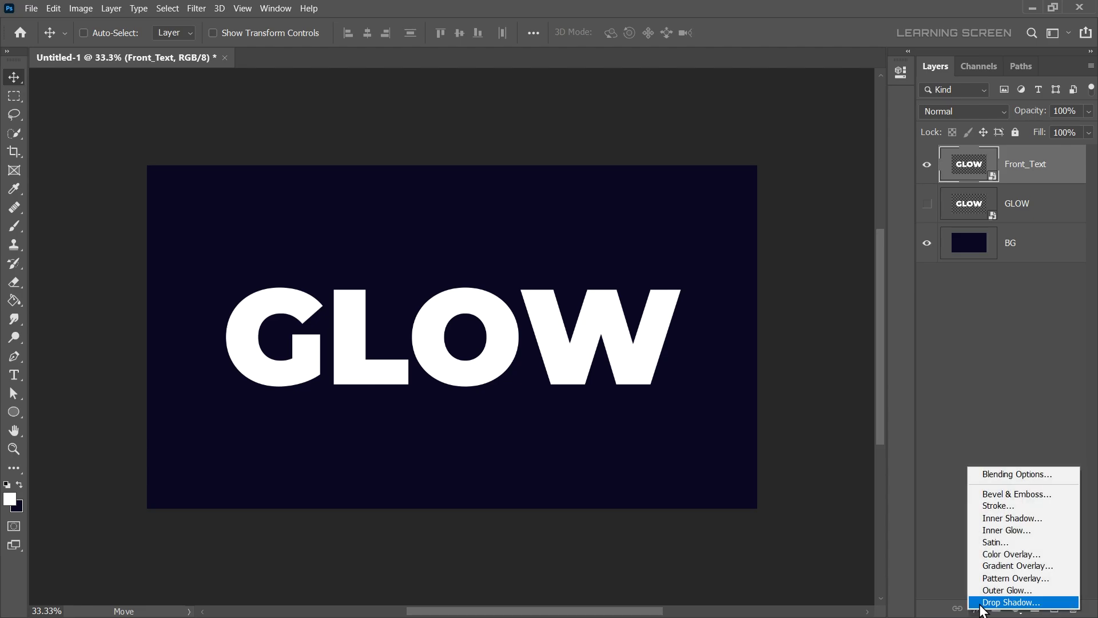
{"action": "left_click", "coordinate": [1006, 566]}
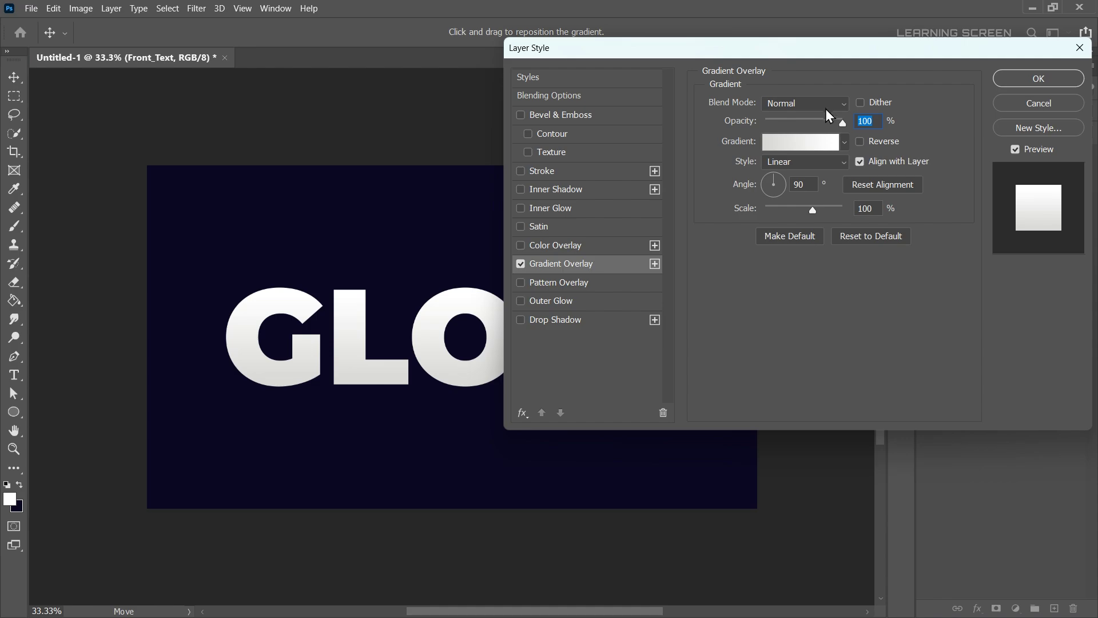
{"action": "scroll", "coordinate": [849, 130], "scroll_direction": "down", "scroll_amount": 6}
{"action": "scroll", "coordinate": [851, 130], "scroll_direction": "up", "scroll_amount": 6}
{"action": "left_click", "coordinate": [788, 144]}
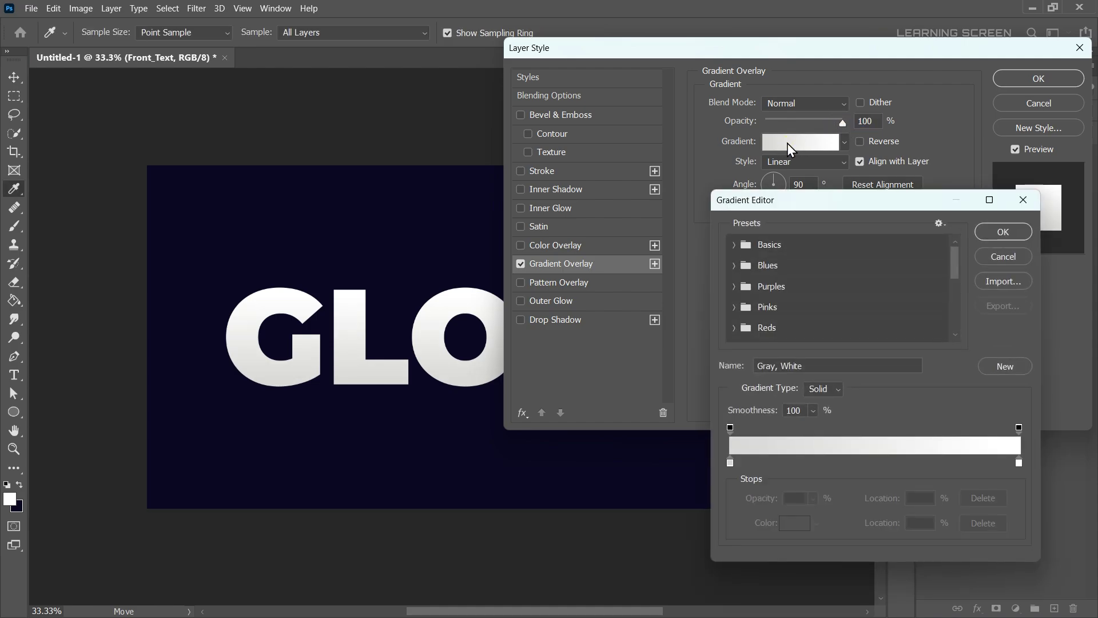
{"action": "left_click", "coordinate": [730, 462]}
{"action": "left_click", "coordinate": [788, 523]}
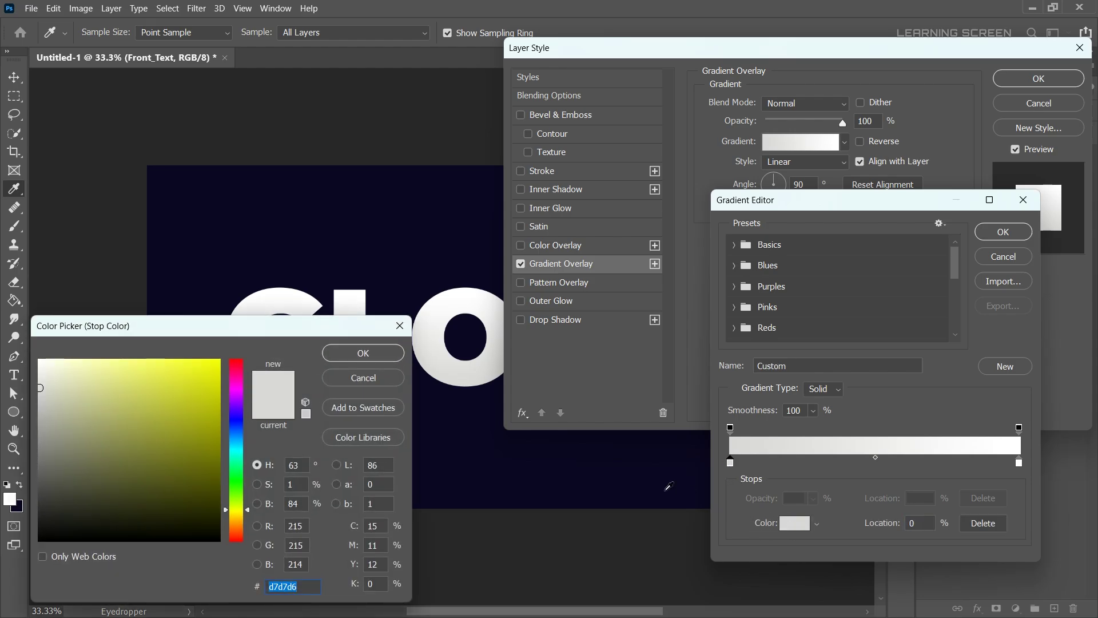
{"action": "left_click_drag", "start_coordinate": [239, 470], "coordinate": [239, 440]}
{"action": "left_click", "coordinate": [103, 424]}
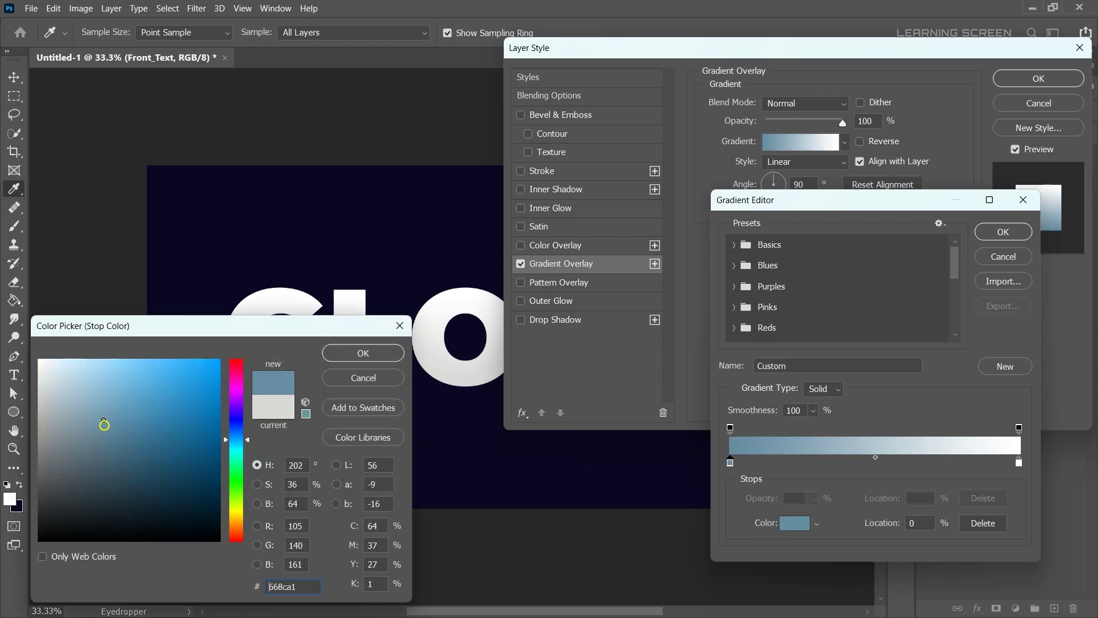
{"action": "left_click", "coordinate": [109, 370]}
{"action": "left_click", "coordinate": [363, 353]}
Step: Set the gradient's right stop to vivid blue #0093d8 and accept the gradient
{"action": "left_click", "coordinate": [1019, 462]}
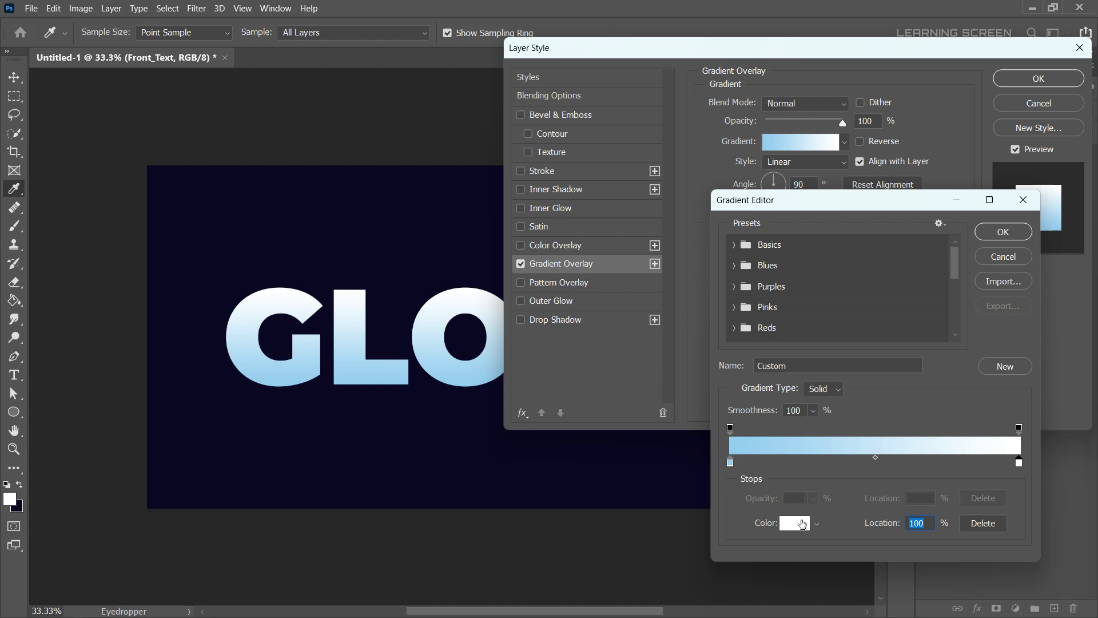
{"action": "left_click", "coordinate": [802, 524]}
{"action": "left_click", "coordinate": [239, 441]}
{"action": "left_click_drag", "start_coordinate": [140, 417], "coordinate": [219, 387]}
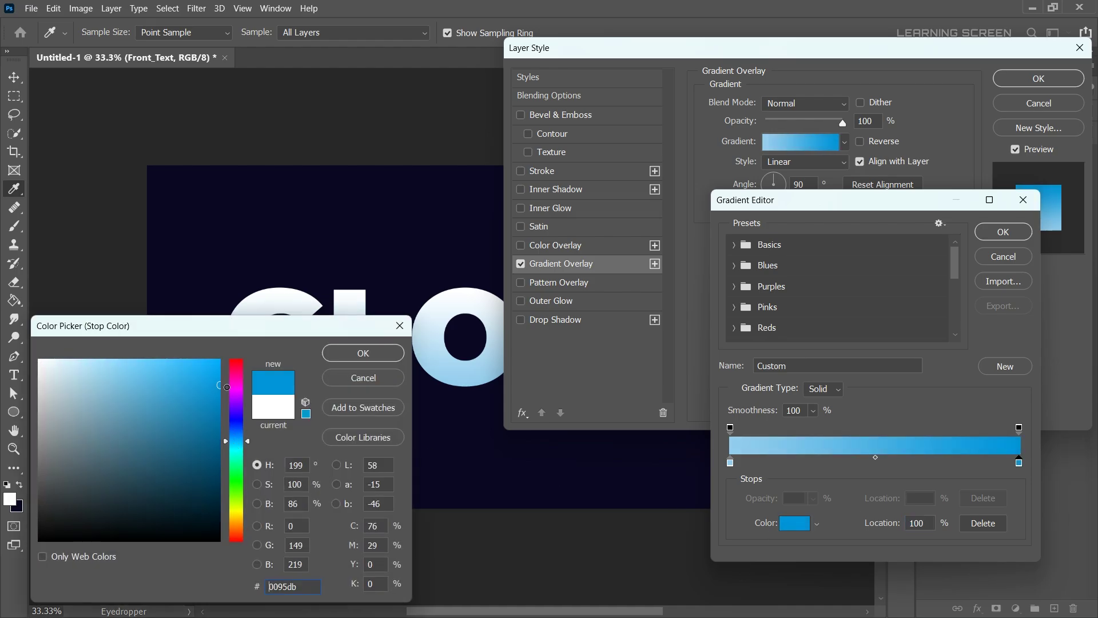
{"action": "left_click", "coordinate": [354, 358]}
{"action": "left_click", "coordinate": [1001, 232]}
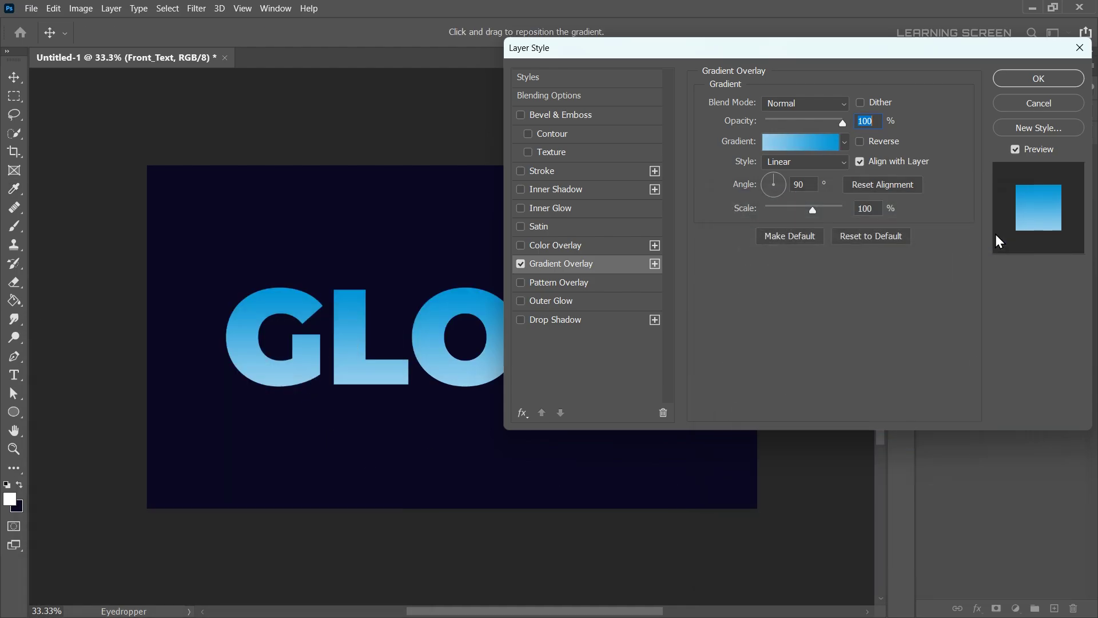
Step: Make the gradient Radial, not aligned with the layer, at 112% scale
{"action": "left_click", "coordinate": [810, 163]}
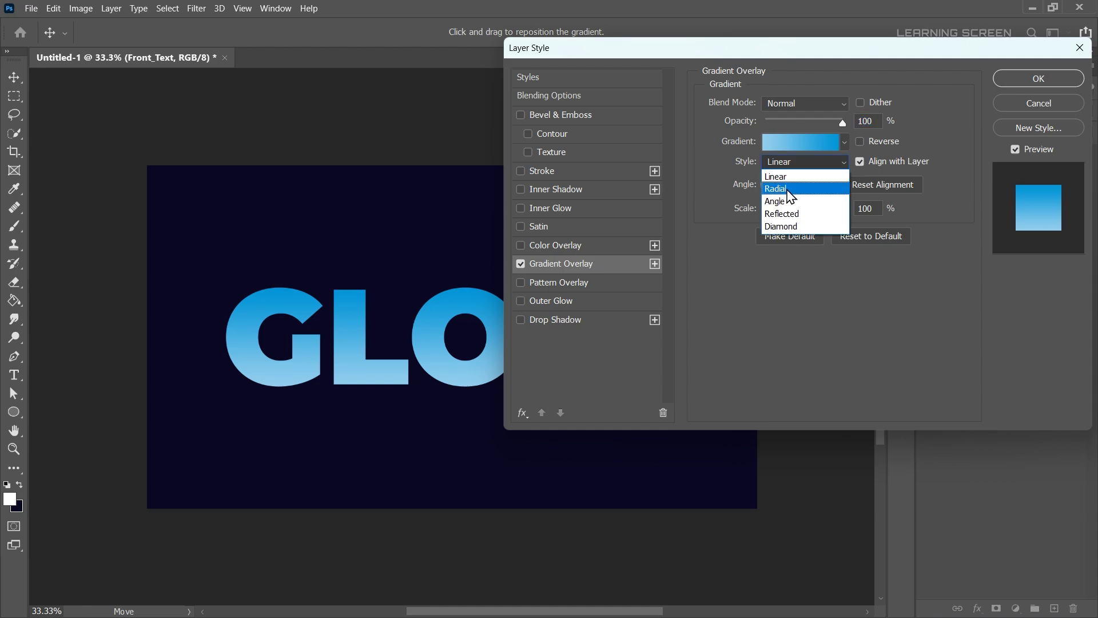
{"action": "left_click", "coordinate": [788, 189]}
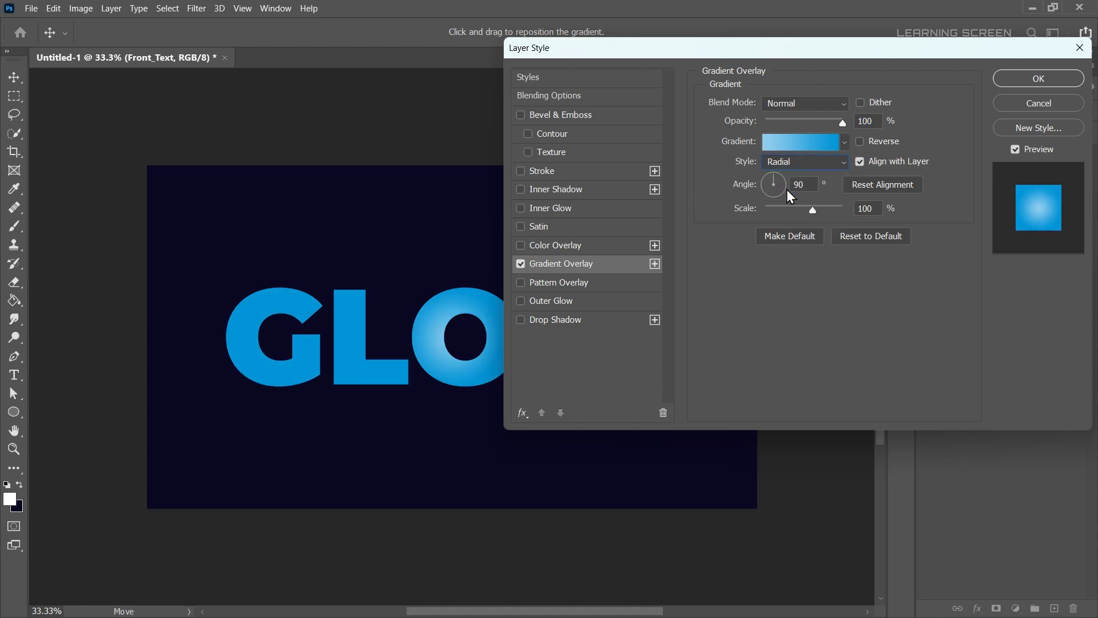
{"action": "left_click", "coordinate": [860, 163]}
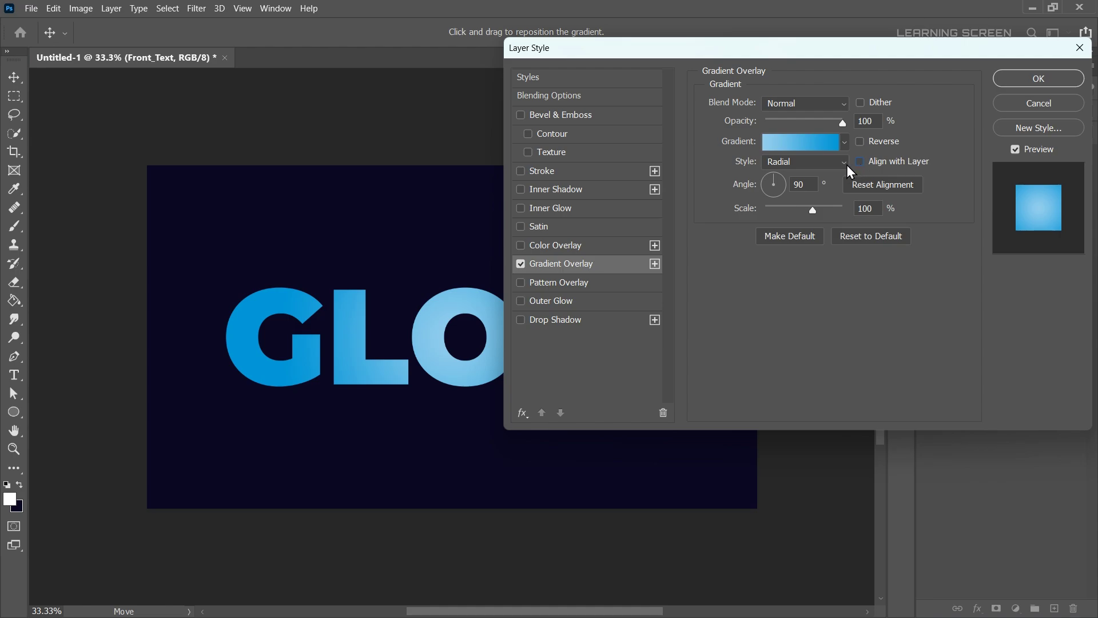
{"action": "mouse_move", "coordinate": [814, 211]}
{"action": "left_mouse_down"}
{"action": "mouse_move", "coordinate": [806, 211]}
{"action": "mouse_move", "coordinate": [819, 211]}
{"action": "left_mouse_up"}
Step: Add Bevel & Emboss with 875% depth, 7 px size, 142° angle and 16° altitude
{"action": "left_click", "coordinate": [579, 117]}
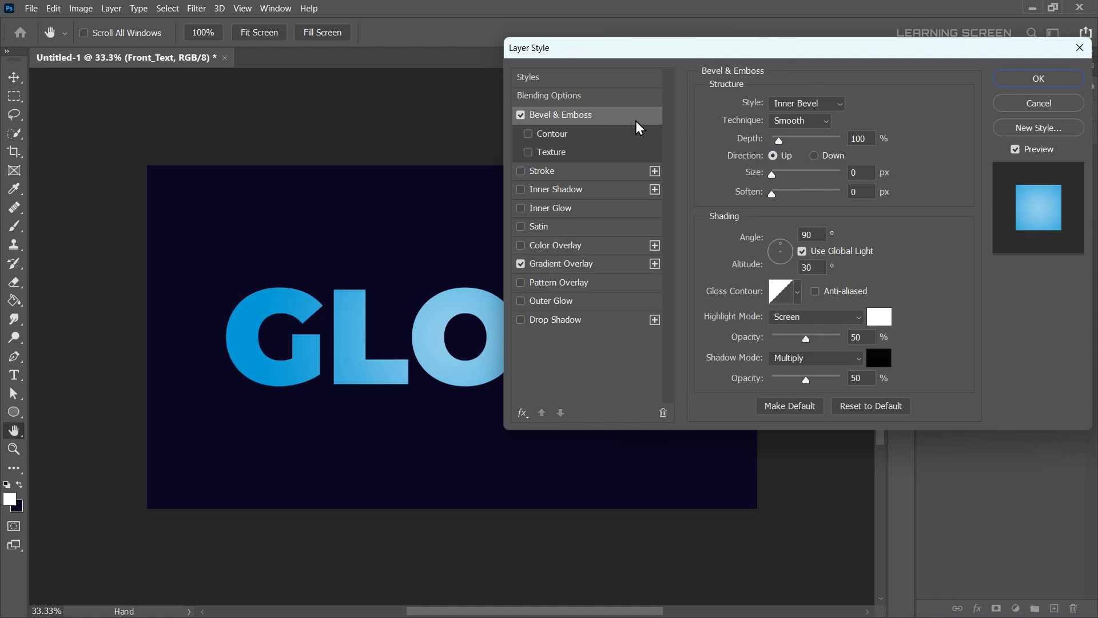
{"action": "left_click", "coordinate": [866, 407]}
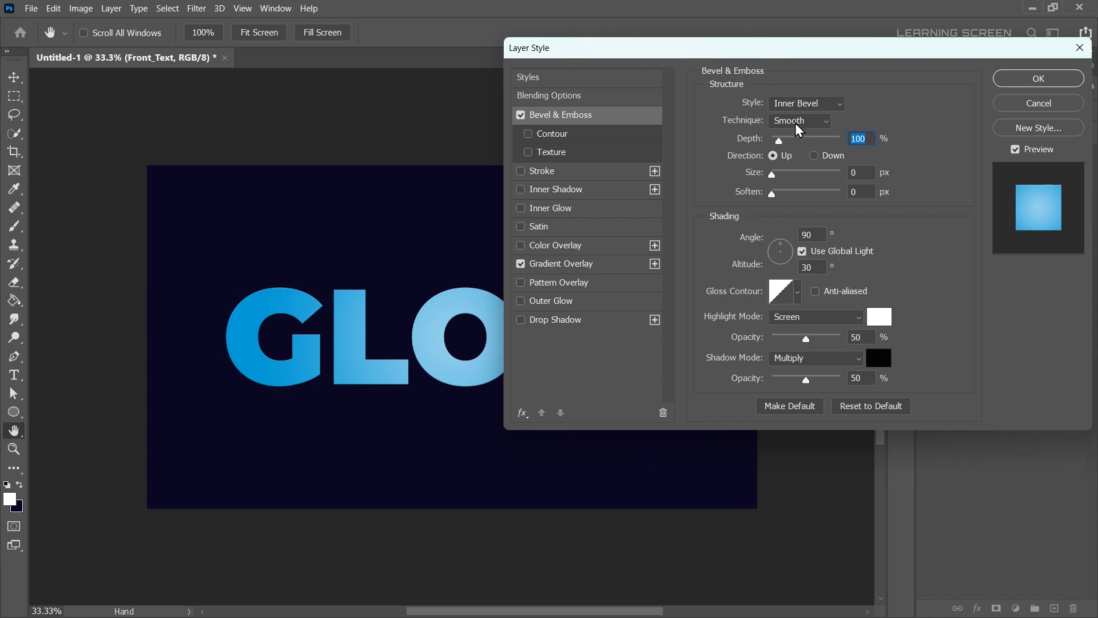
{"action": "left_click_drag", "start_coordinate": [771, 174], "coordinate": [834, 143]}
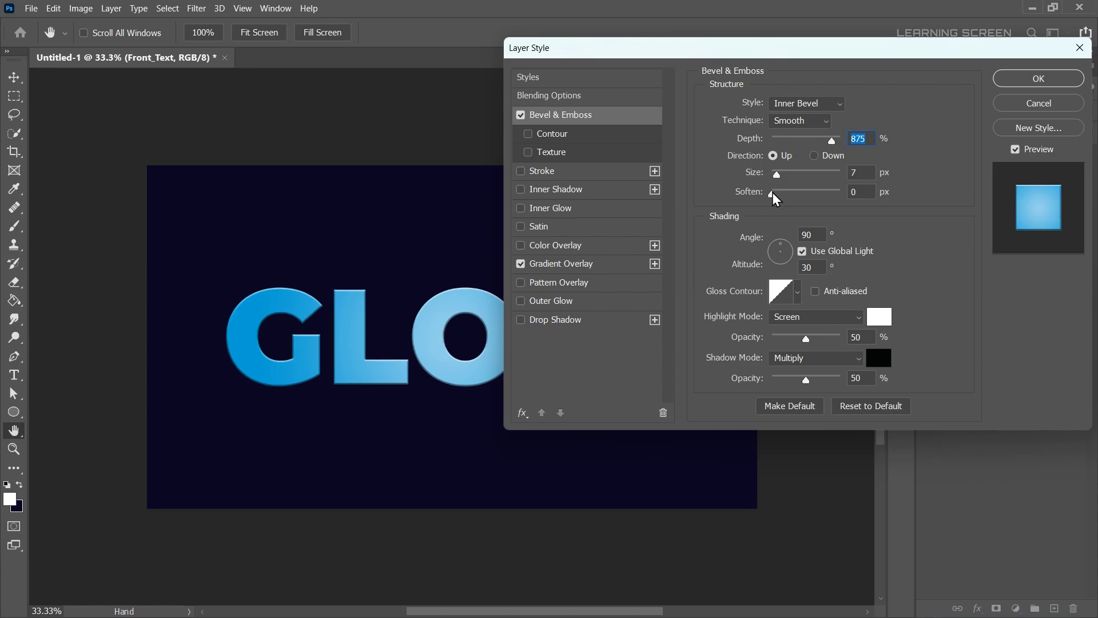
{"action": "left_click", "coordinate": [747, 196]}
{"action": "left_click_drag", "start_coordinate": [783, 265], "coordinate": [773, 248]}
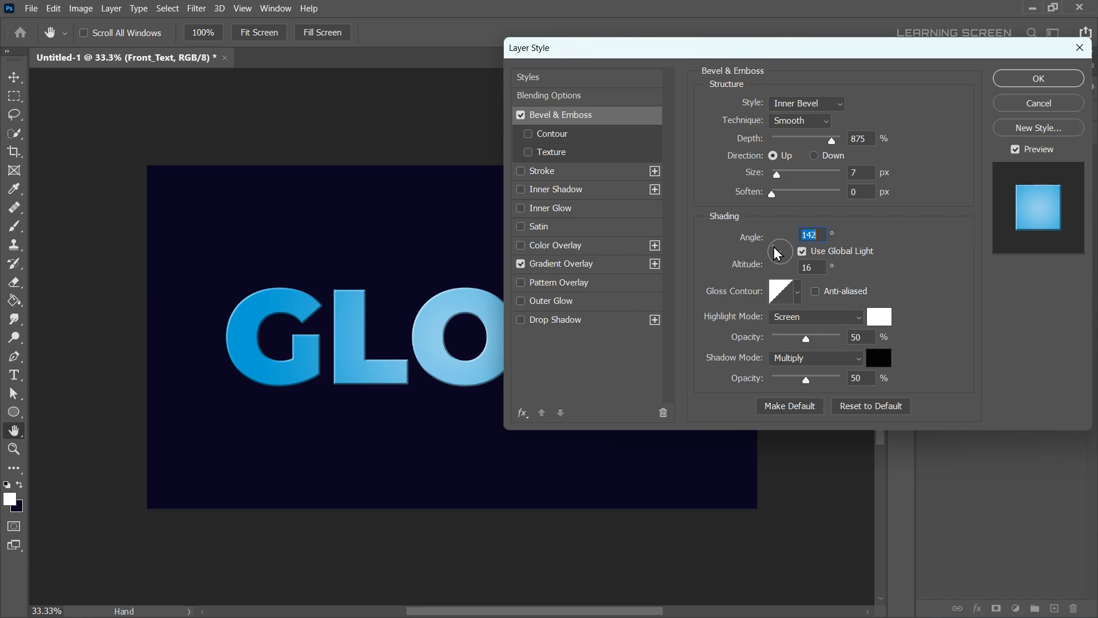
Step: Use the Linear gloss contour with 100% highlight and 34% shadow opacity
{"action": "left_click", "coordinate": [797, 292]}
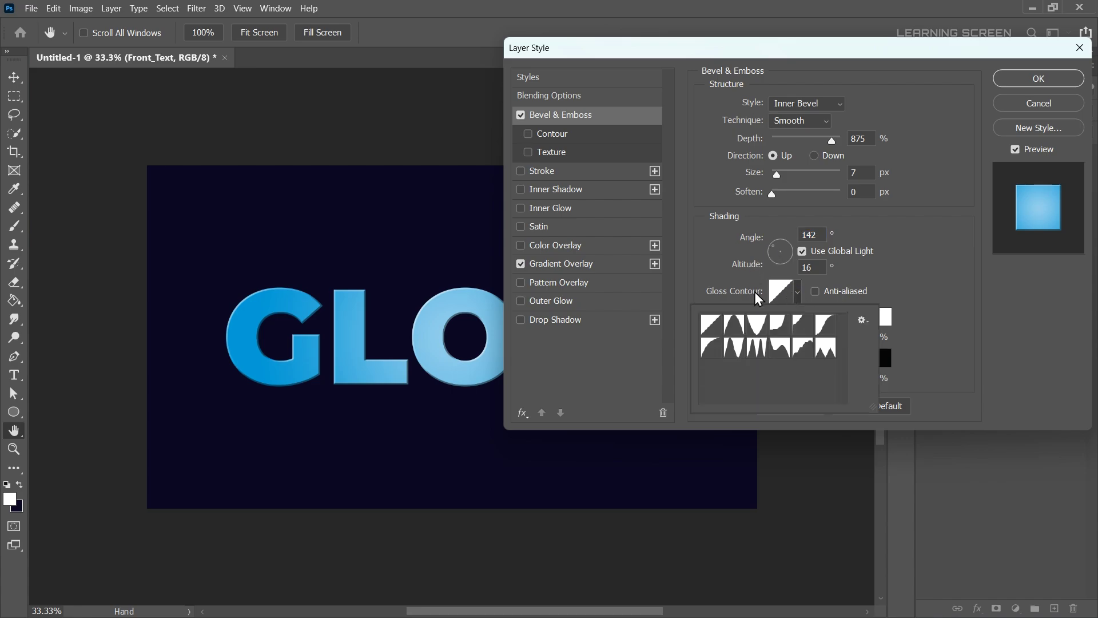
{"action": "double_click", "coordinate": [714, 325]}
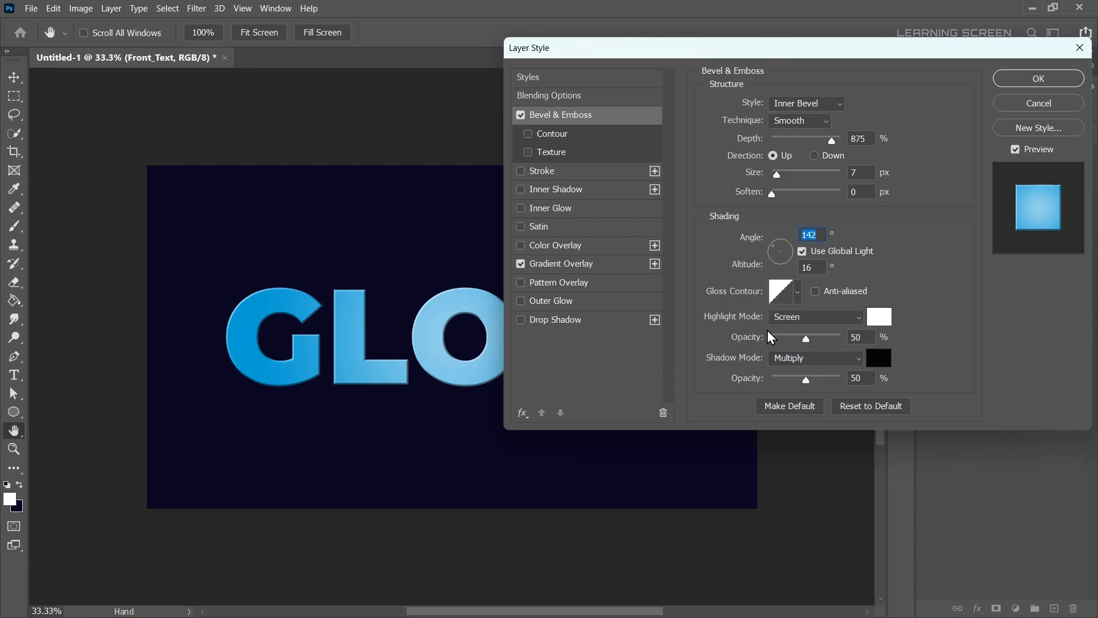
{"action": "left_click_drag", "start_coordinate": [806, 338], "coordinate": [842, 338]}
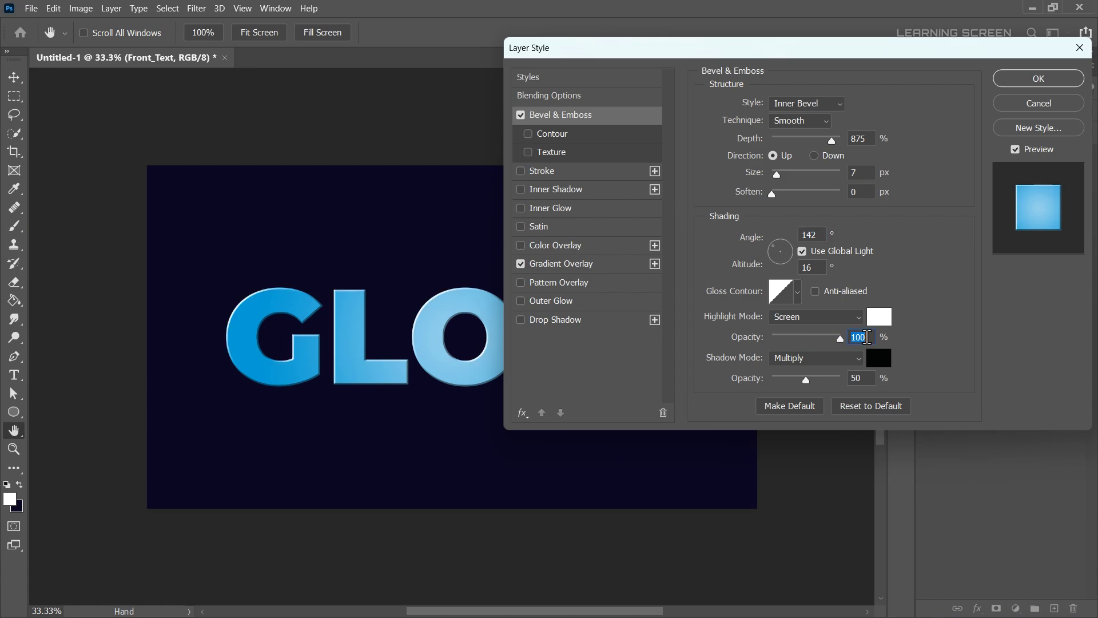
{"action": "left_click_drag", "start_coordinate": [806, 380], "coordinate": [795, 382]}
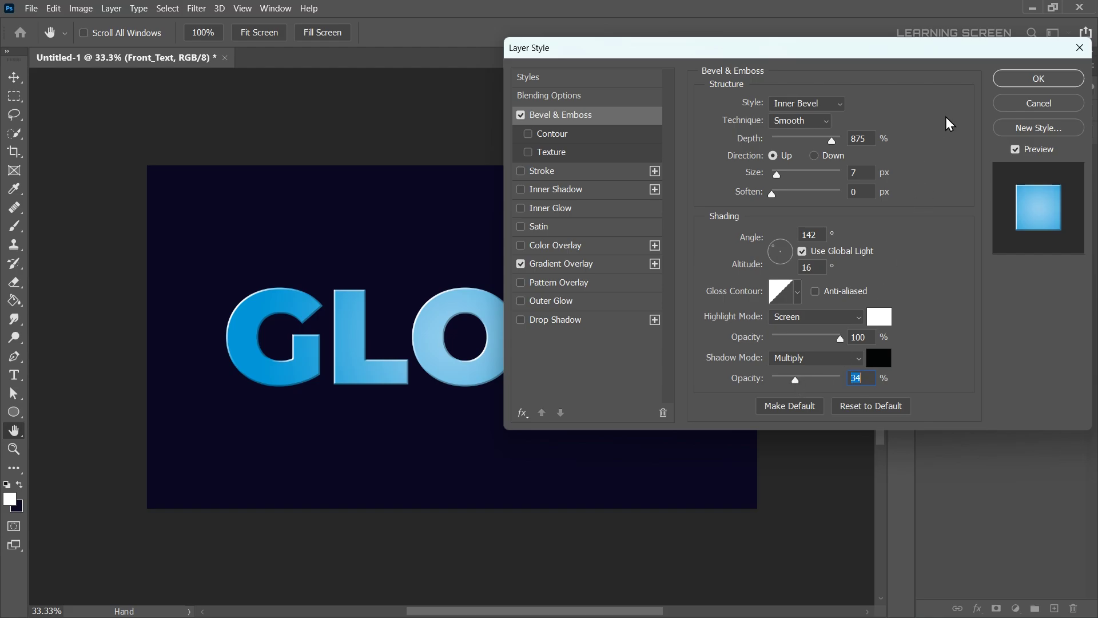
Step: Apply the layer style, hide Front_Text, and select and show the GLOW layer
{"action": "left_click", "coordinate": [1010, 84]}
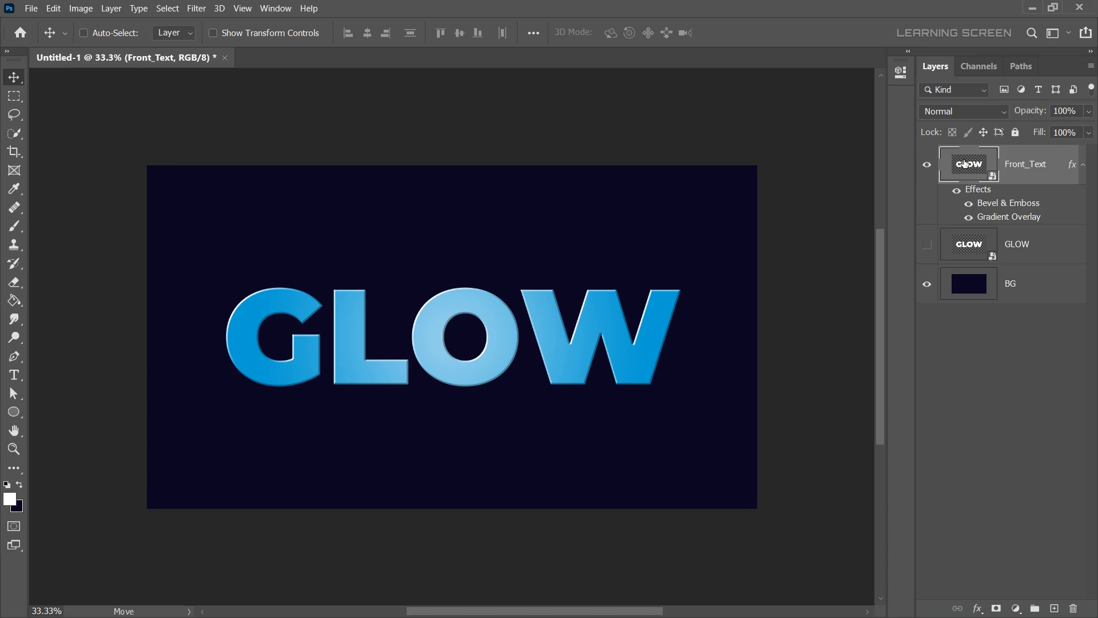
{"action": "left_click", "coordinate": [1084, 164]}
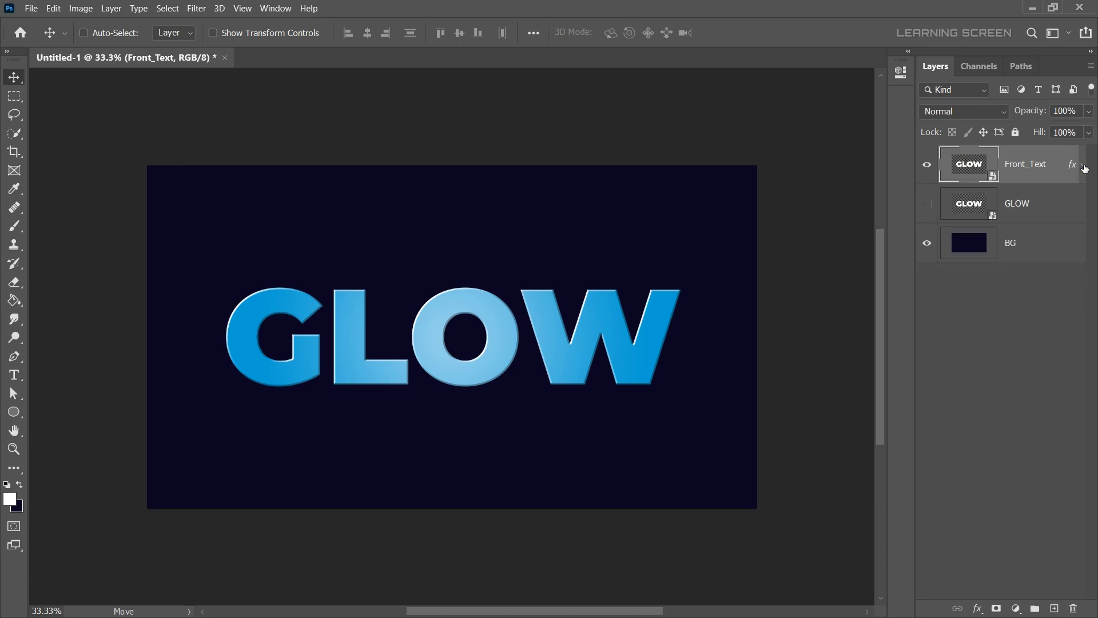
{"action": "left_click", "coordinate": [927, 165]}
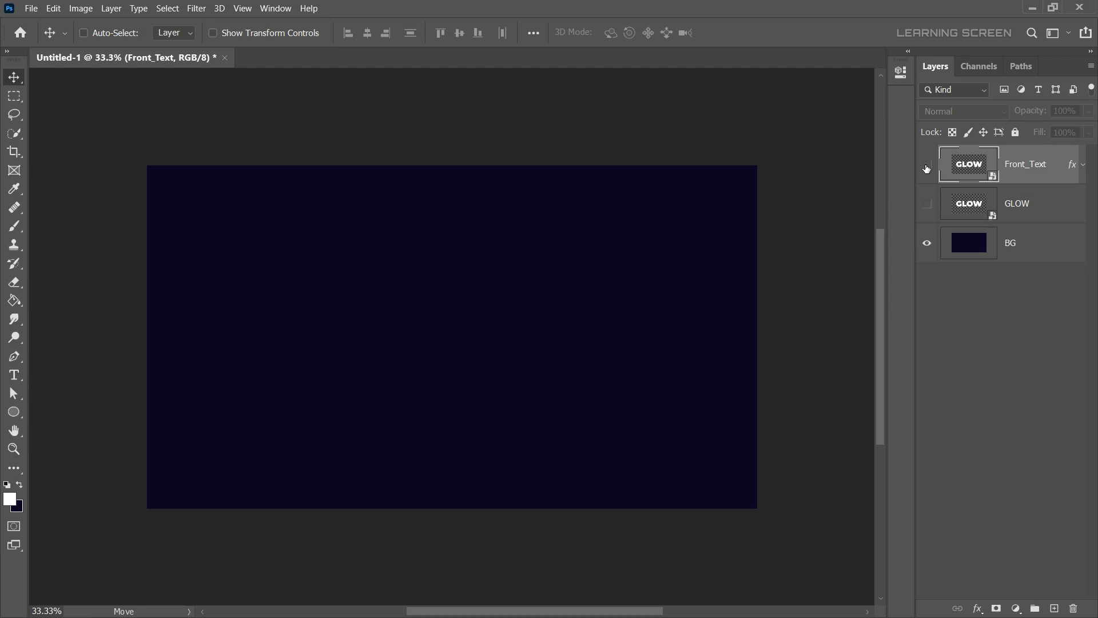
{"action": "left_click", "coordinate": [971, 207]}
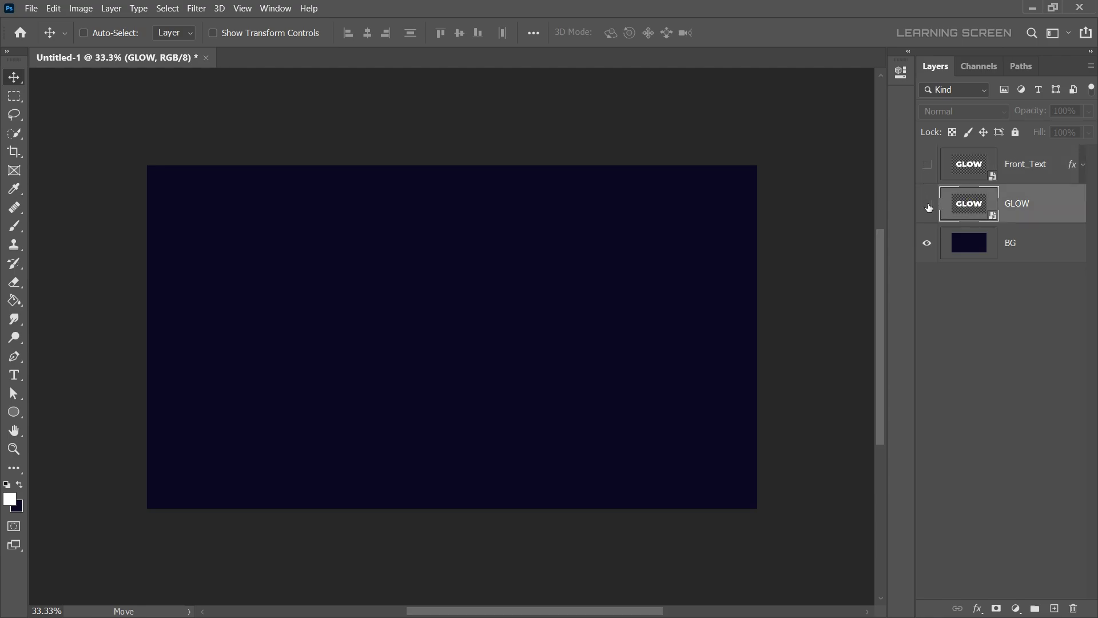
{"action": "left_click", "coordinate": [928, 207]}
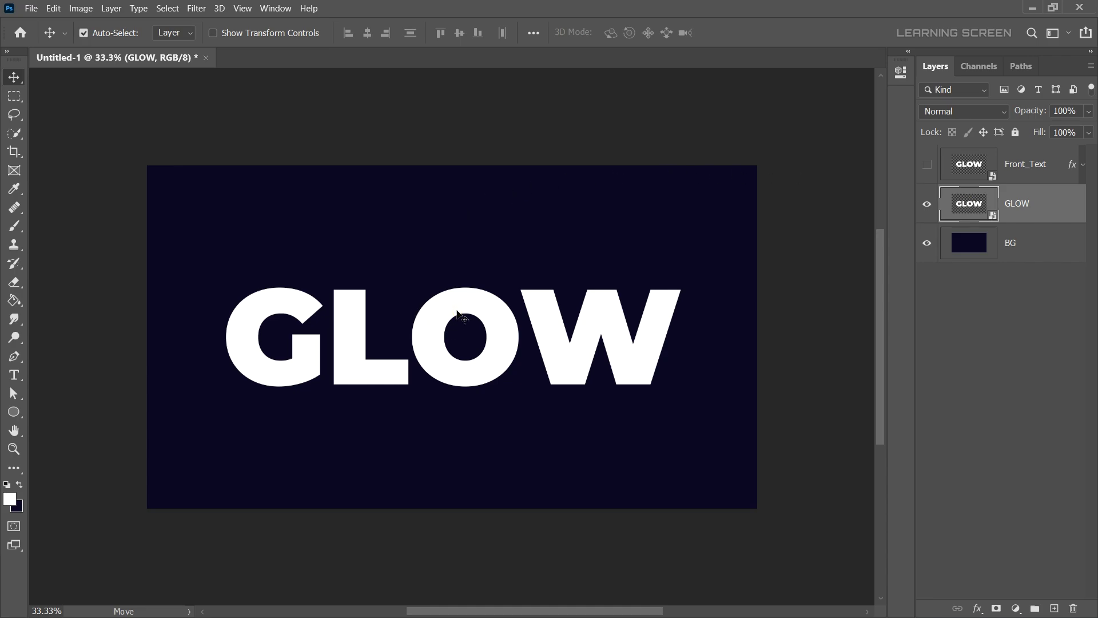
Step: Zoom to 50% and nudge GLOW 2 px down with a free transform
{"action": "key", "text": "ctrl+plus"}
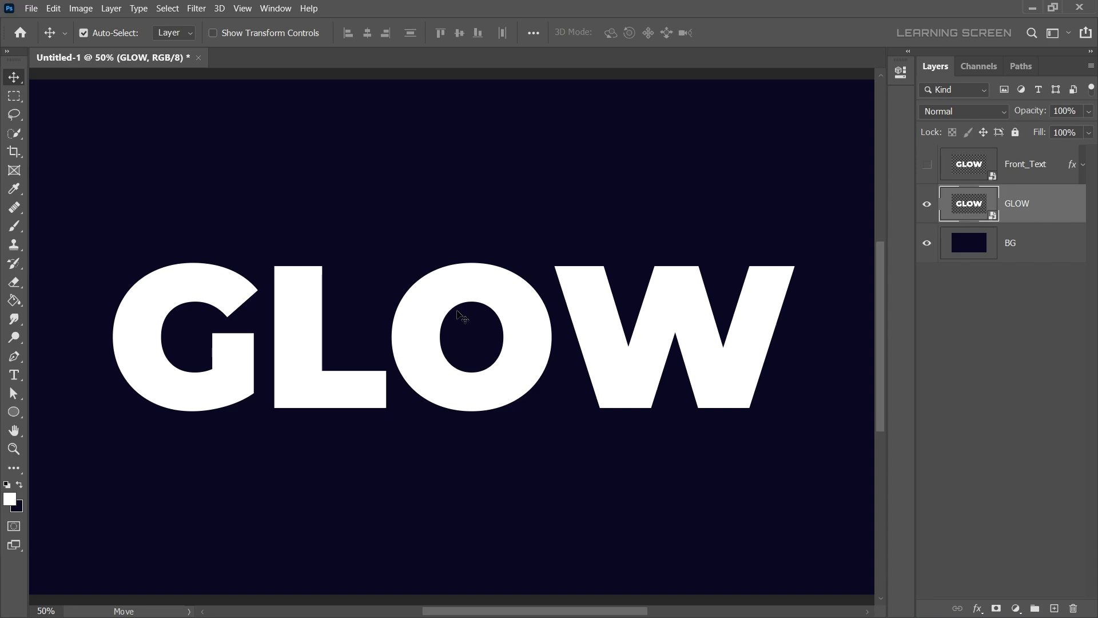
{"action": "key", "text": "ctrl+t"}
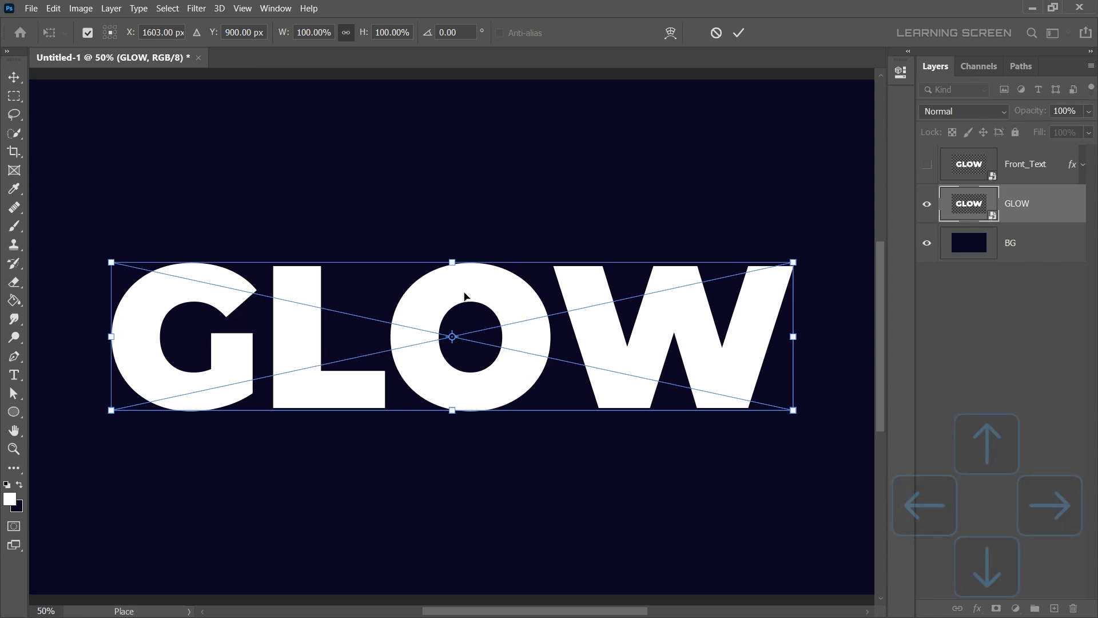
{"action": "key", "text": "Left"}
{"action": "key", "text": "Down"}
{"action": "key", "text": "Down"}
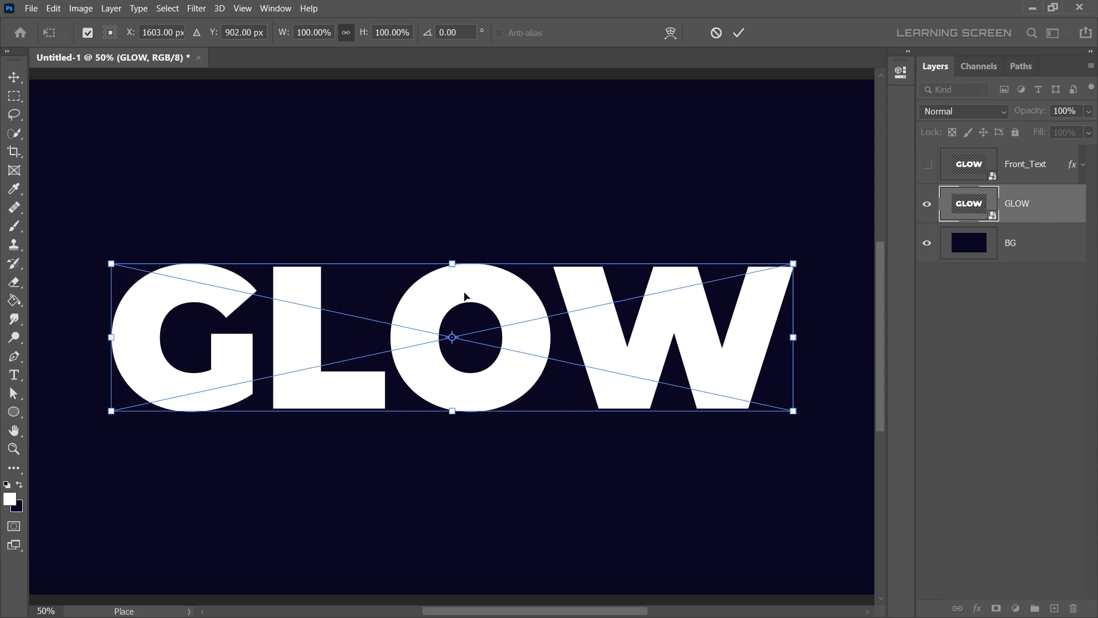
Step: Commit the nudge, then repeat the transform to stack GLOW copies up to GLOW copy 20
{"action": "key", "text": "Return"}
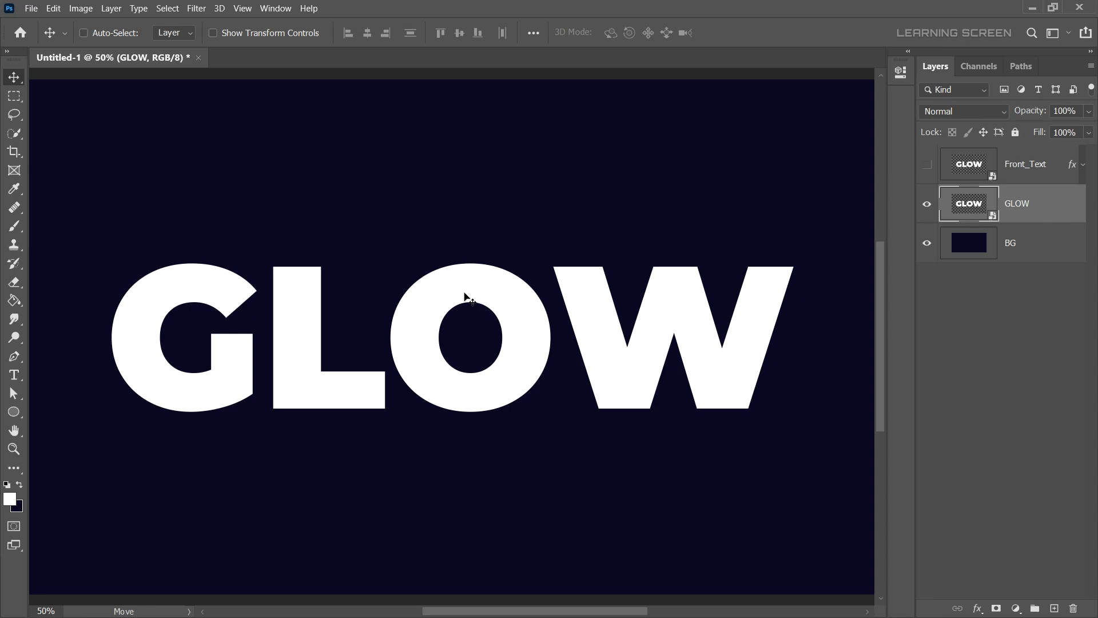
{"action": "key", "text": "ctrl+alt+shift+t"}
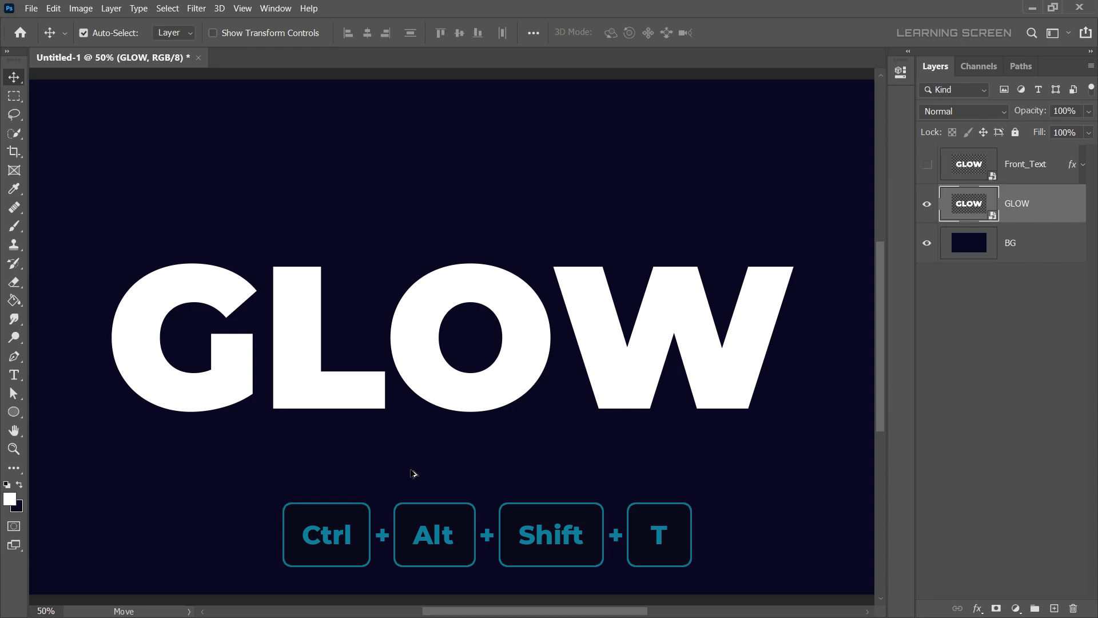
{"action": "key", "text": "ctrl+alt+shift+t"}
{"action": "key", "text": "ctrl+alt+shift+t"}
{"action": "key", "text": "ctrl+alt+shift+t"}
{"action": "key", "text": "ctrl+alt+shift+t"}
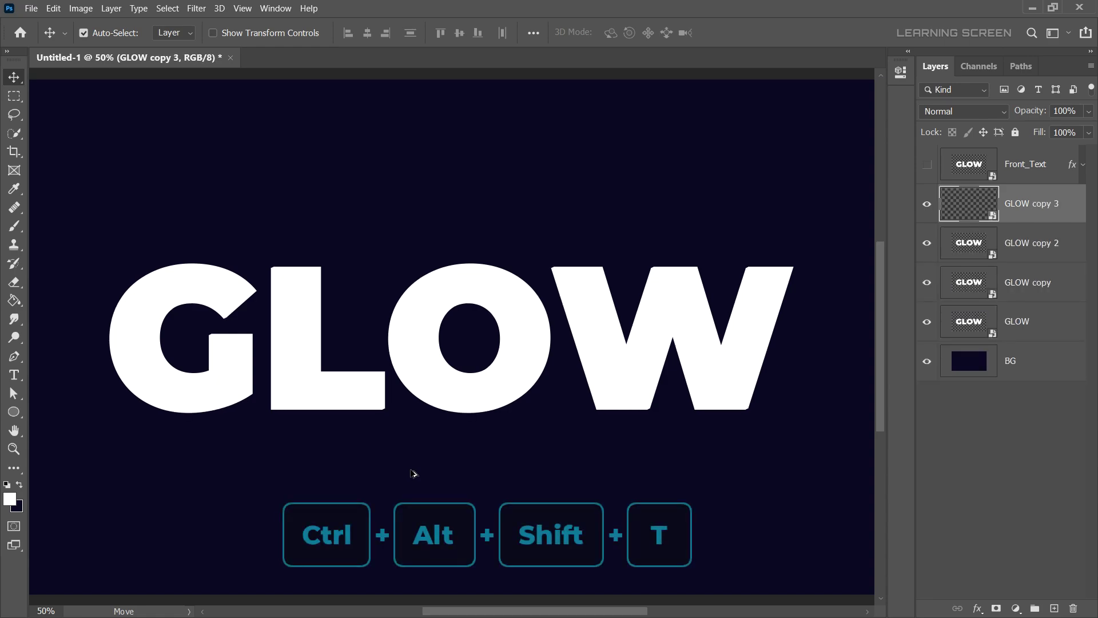
{"action": "key", "text": "ctrl+alt+shift+t"}
{"action": "key", "text": "ctrl+alt+shift+t"}
{"action": "key", "text": "ctrl+alt+shift+t"}
{"action": "key", "text": "ctrl+alt+shift+t"}
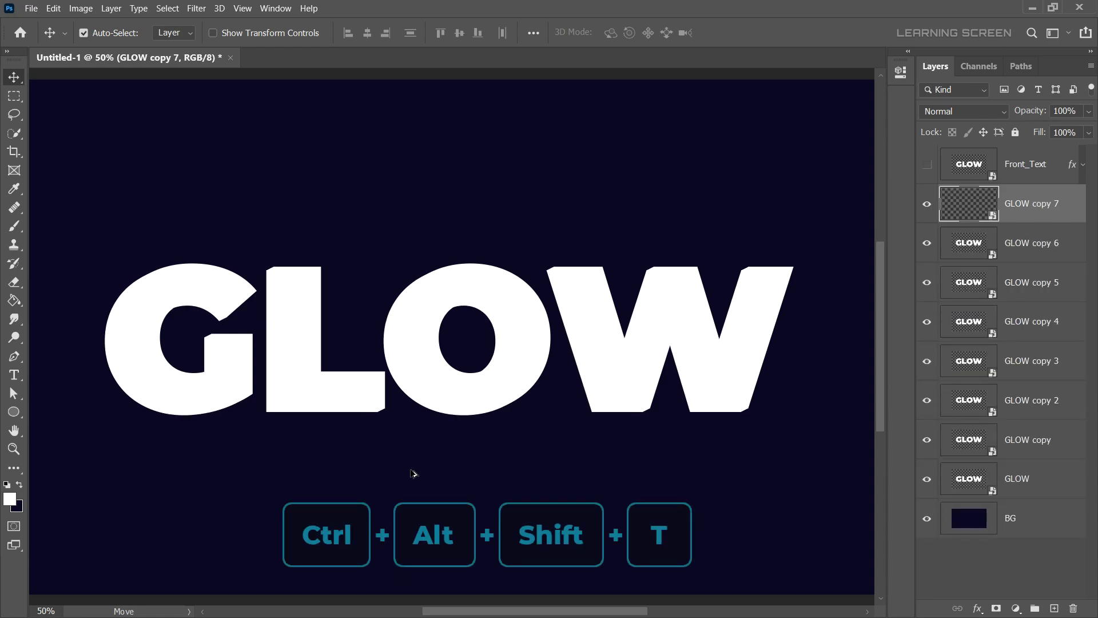
{"action": "key", "text": "ctrl+alt+shift+t"}
{"action": "key", "text": "ctrl+alt+shift+t"}
{"action": "key", "text": "ctrl+alt+shift+t"}
{"action": "key", "text": "ctrl+alt+shift+t"}
{"action": "key", "text": "ctrl+alt+shift+t"}
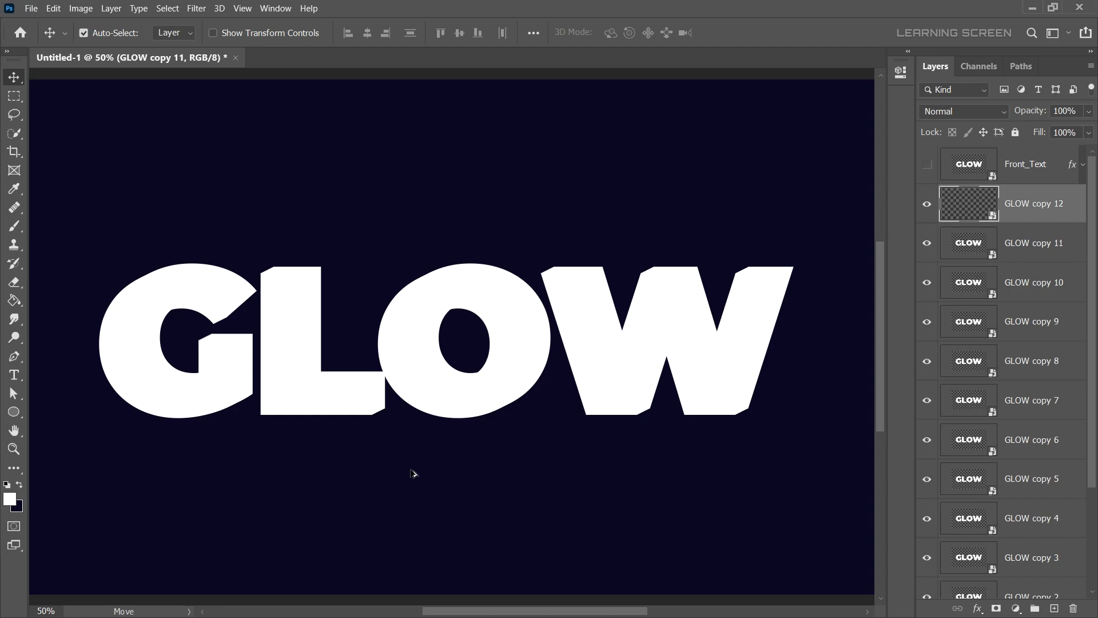
{"action": "key", "text": "ctrl+alt+shift+t"}
{"action": "key", "text": "ctrl+alt+shift+t"}
{"action": "key", "text": "ctrl+alt+shift+t"}
{"action": "key", "text": "ctrl+alt+shift+t"}
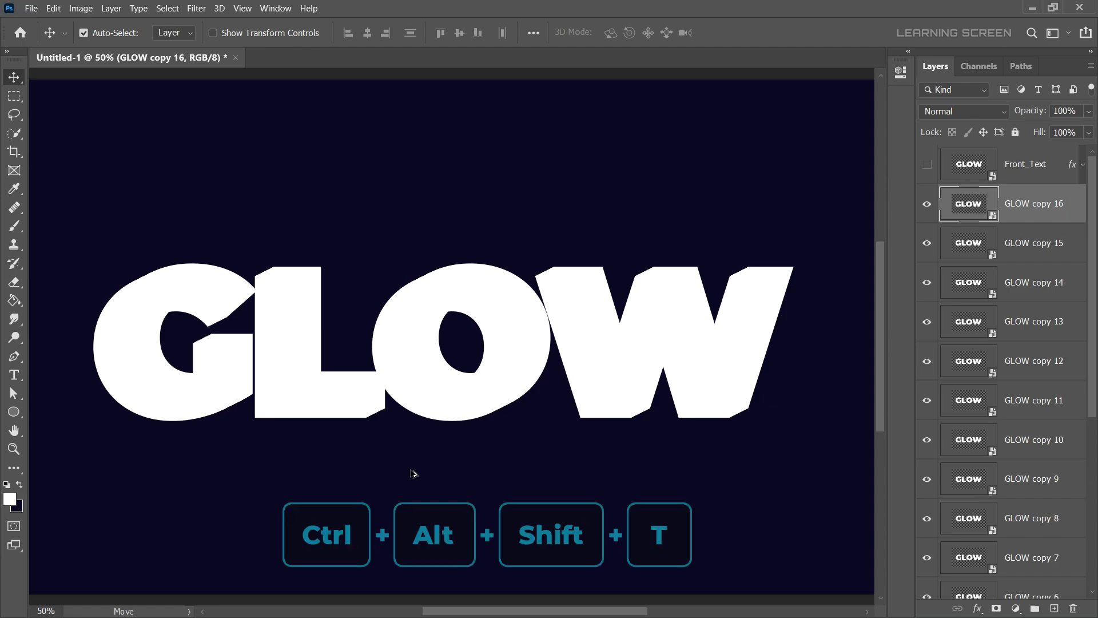
{"action": "key", "text": "ctrl+alt+shift+t"}
{"action": "key", "text": "ctrl+alt+shift+t"}
{"action": "key", "text": "ctrl+alt+shift+t"}
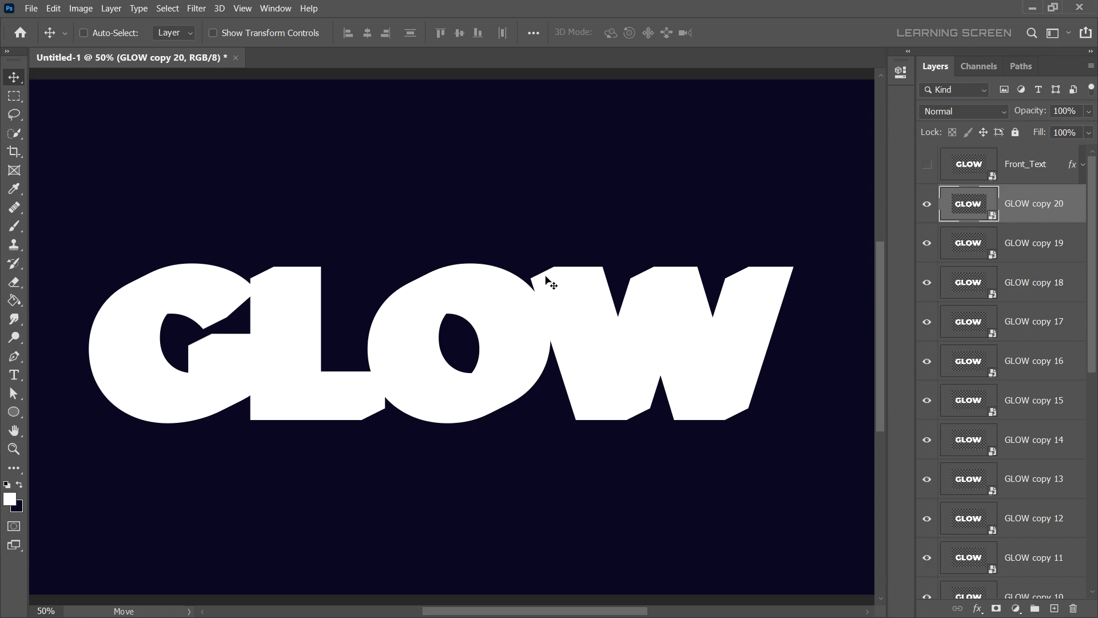
{"action": "scroll", "coordinate": [554, 273], "scroll_direction": "up", "scroll_amount": 5}
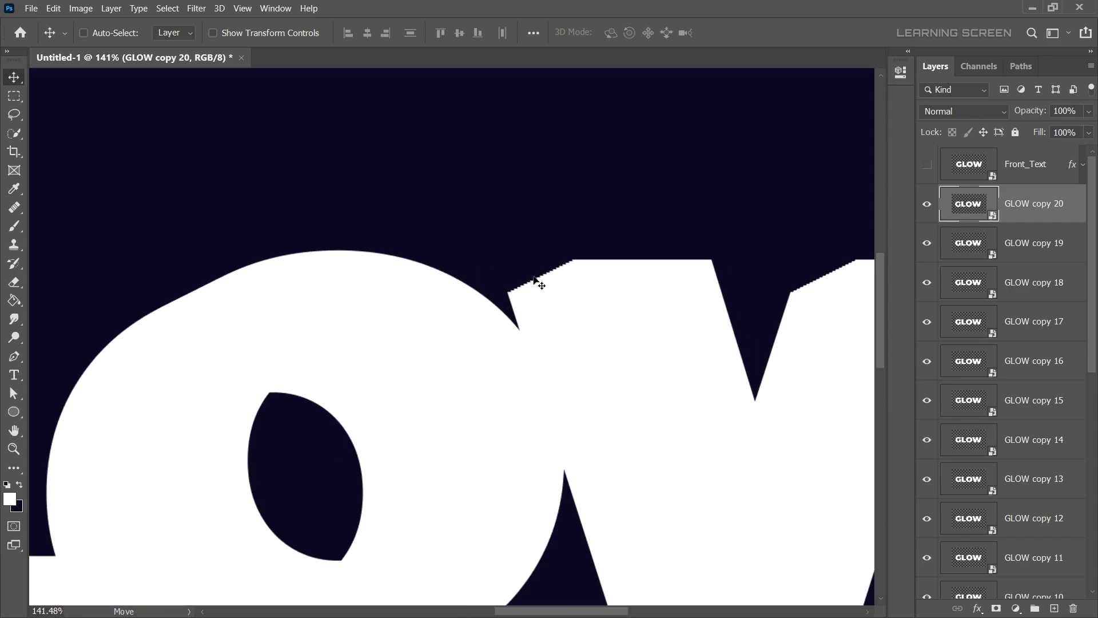
{"action": "scroll", "coordinate": [546, 278], "scroll_direction": "down", "scroll_amount": 5}
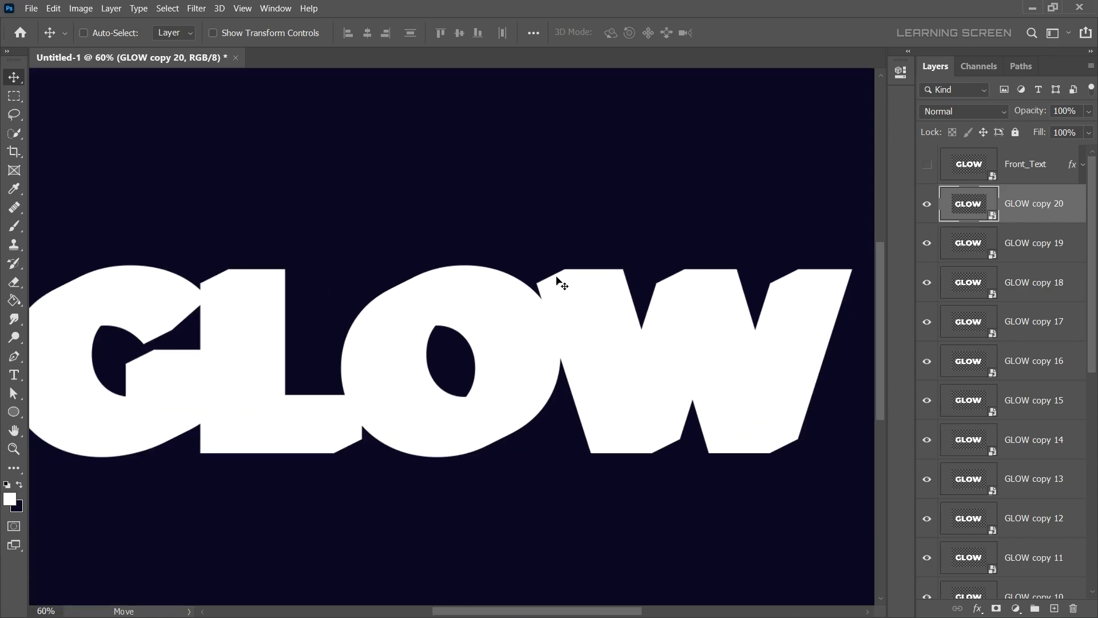
Step: Make the bevelled blue Front_Text layer visible again
{"action": "left_click", "coordinate": [927, 165]}
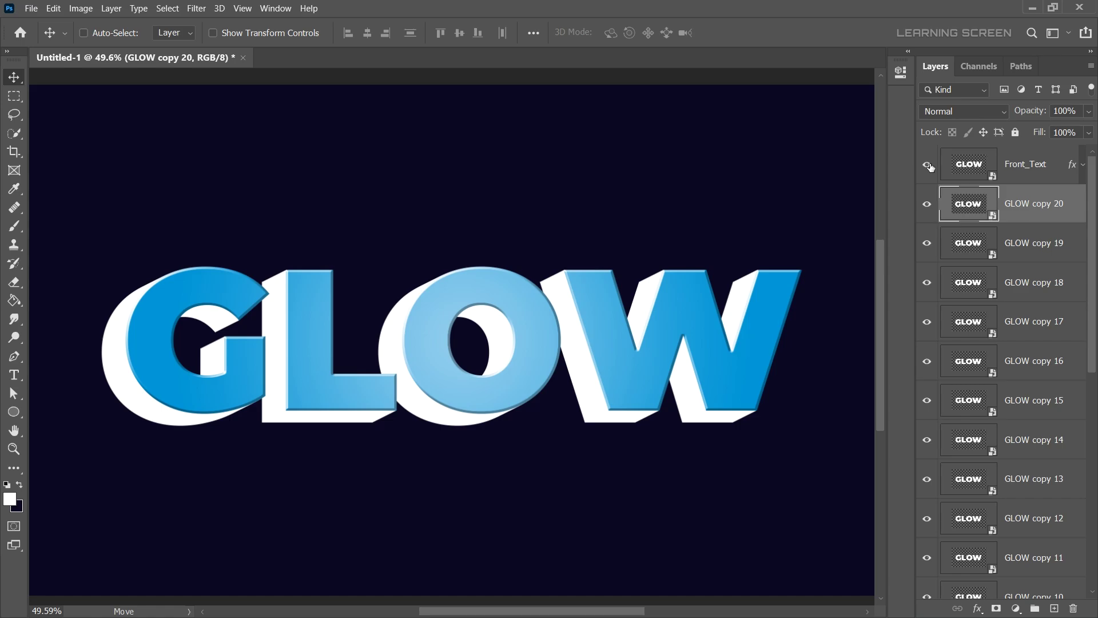
{"action": "scroll", "coordinate": [566, 275], "scroll_direction": "up", "scroll_amount": 4}
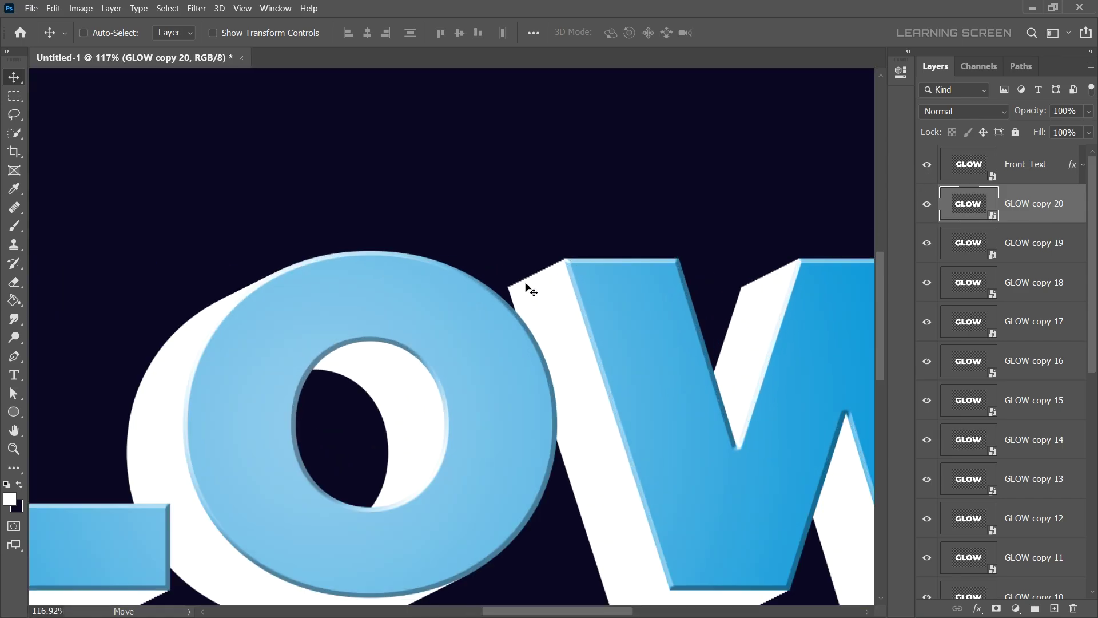
{"action": "scroll", "coordinate": [517, 289], "scroll_direction": "down", "scroll_amount": 7}
{"action": "scroll", "coordinate": [509, 291], "scroll_direction": "up", "scroll_amount": 2}
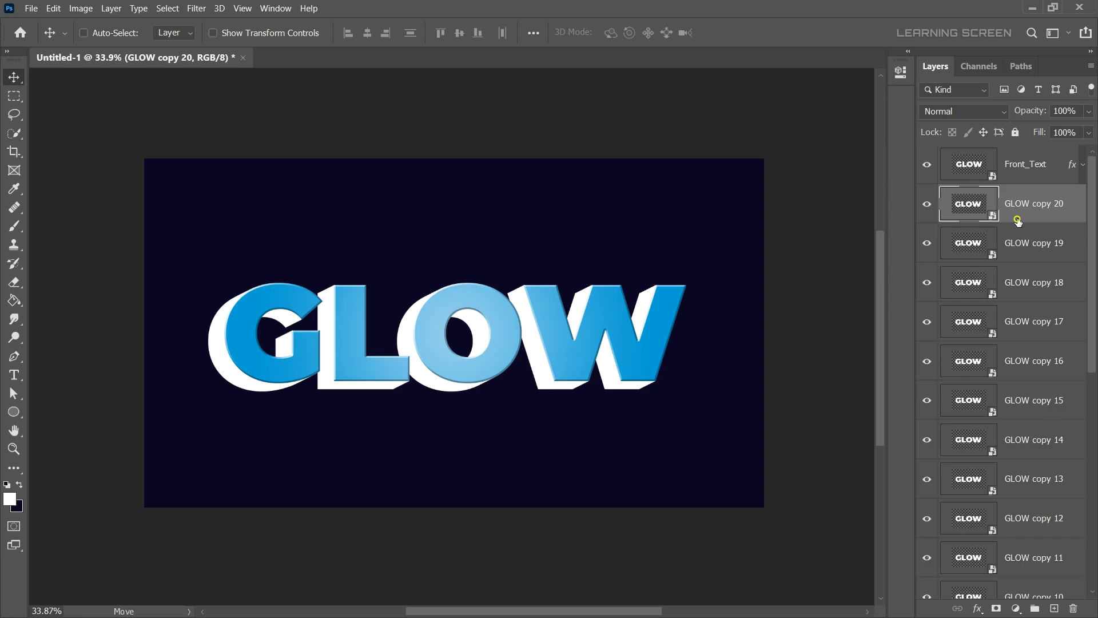
Step: Select GLOW through GLOW copy 20 and group them as Extrude
{"action": "left_click_drag", "start_coordinate": [1092, 203], "coordinate": [1092, 452]}
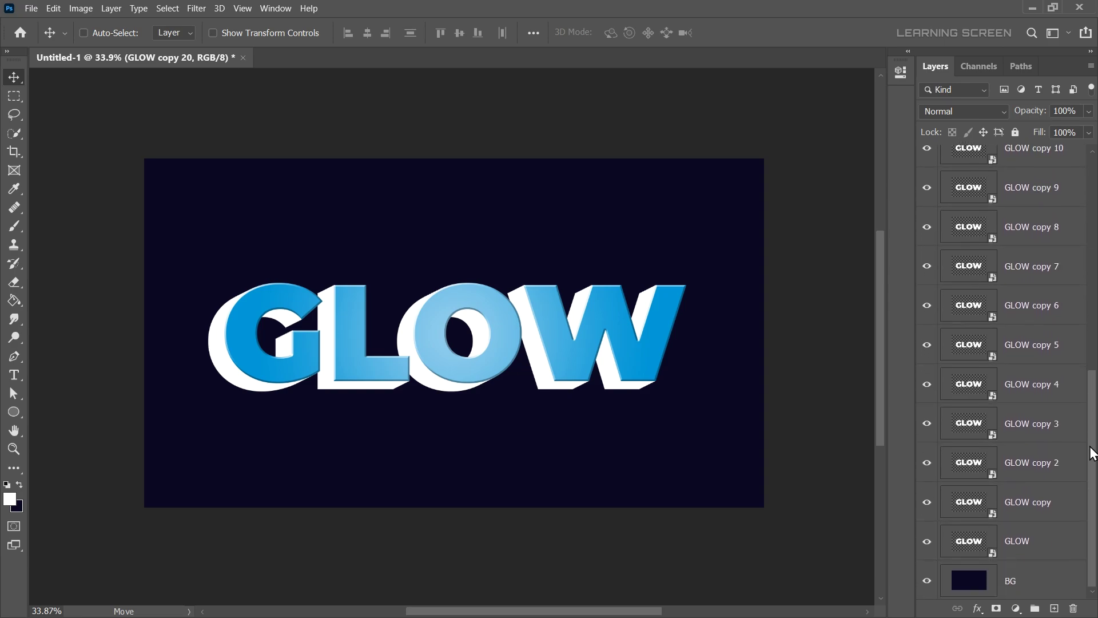
{"action": "left_click", "coordinate": [1051, 545], "text": "shift"}
{"action": "left_click_drag", "start_coordinate": [1090, 486], "coordinate": [1089, 234]}
{"action": "right_click", "coordinate": [1072, 214]}
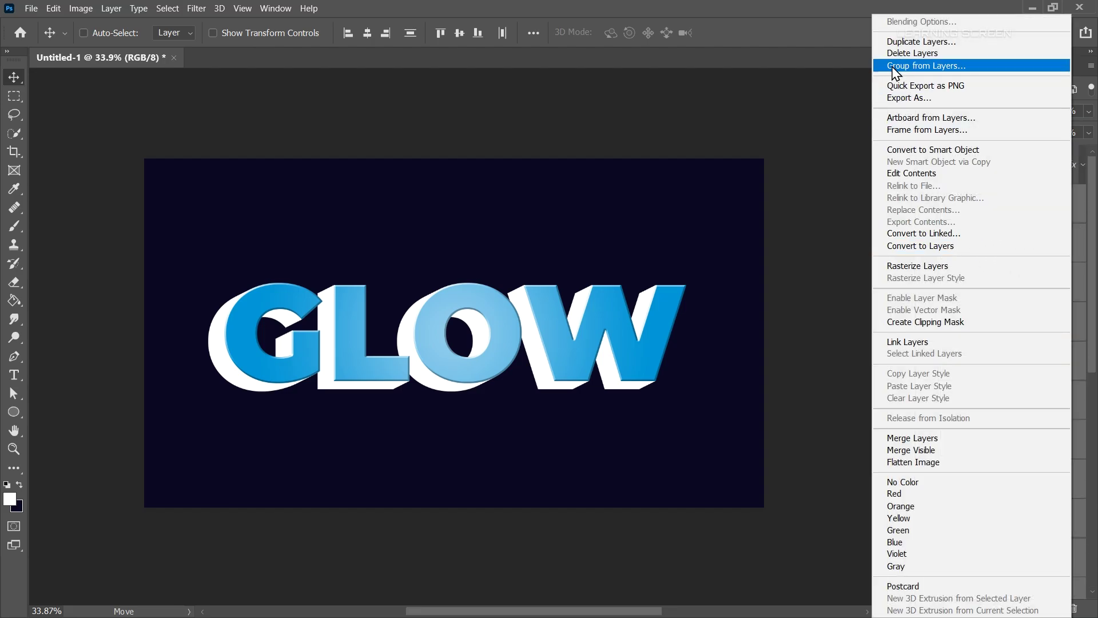
{"action": "left_click", "coordinate": [927, 65]}
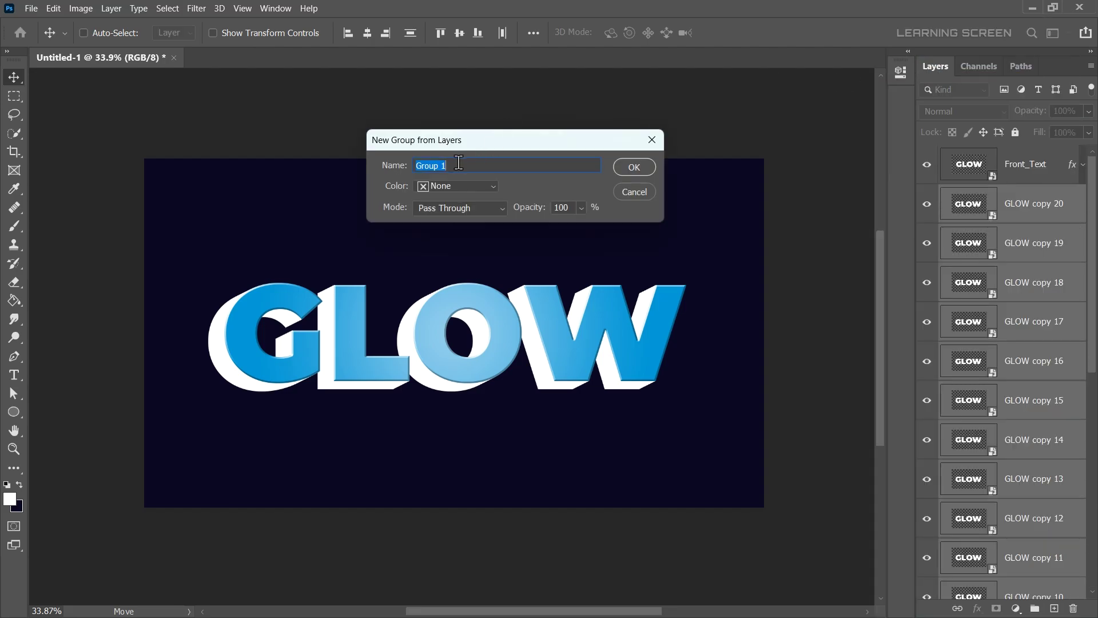
{"action": "type", "text": "Extrude"}
{"action": "left_click", "coordinate": [633, 167]}
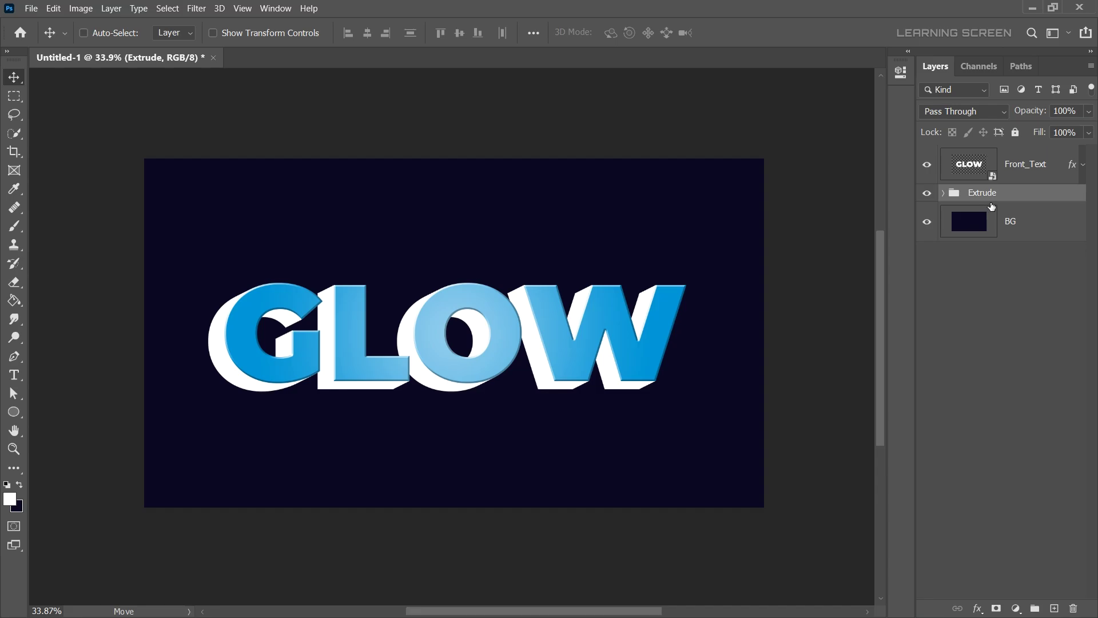
Step: Add a dark navy #01133f Color Overlay to the Extrude group
{"action": "left_click", "coordinate": [978, 608]}
{"action": "left_click", "coordinate": [1023, 555]}
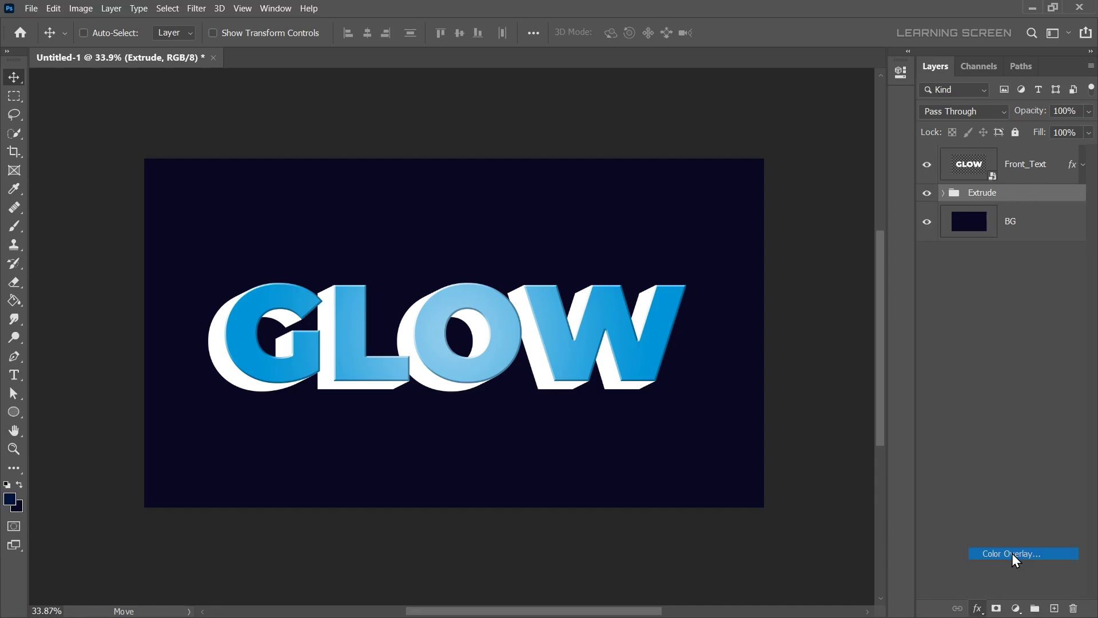
{"action": "left_click", "coordinate": [870, 159]}
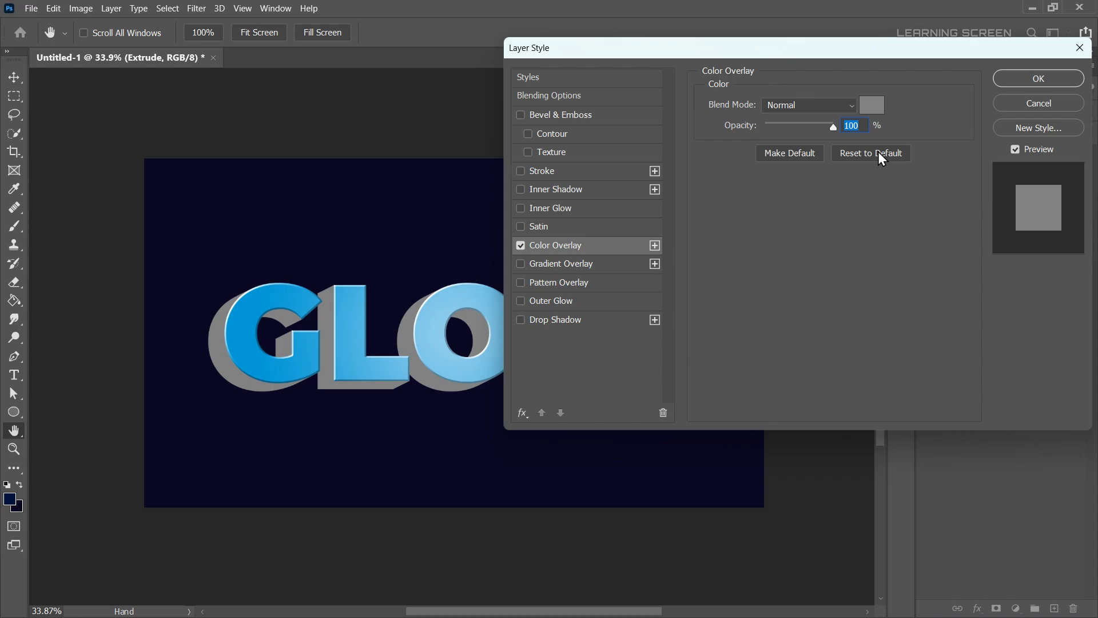
{"action": "left_click", "coordinate": [868, 105]}
{"action": "left_click_drag", "start_coordinate": [247, 513], "coordinate": [248, 428]}
{"action": "left_click", "coordinate": [217, 496]}
{"action": "left_click", "coordinate": [372, 355]}
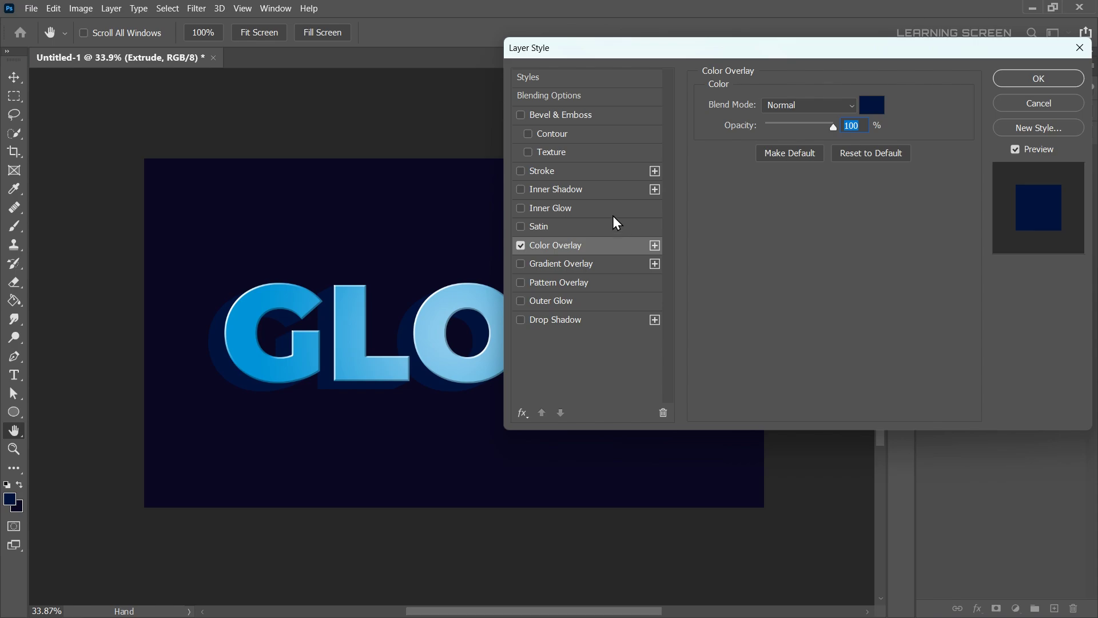
Step: Add a bright blue Linear Dodge (Add) Inner Shadow at 100% opacity, -138°, 9 px distance
{"action": "left_click", "coordinate": [559, 195]}
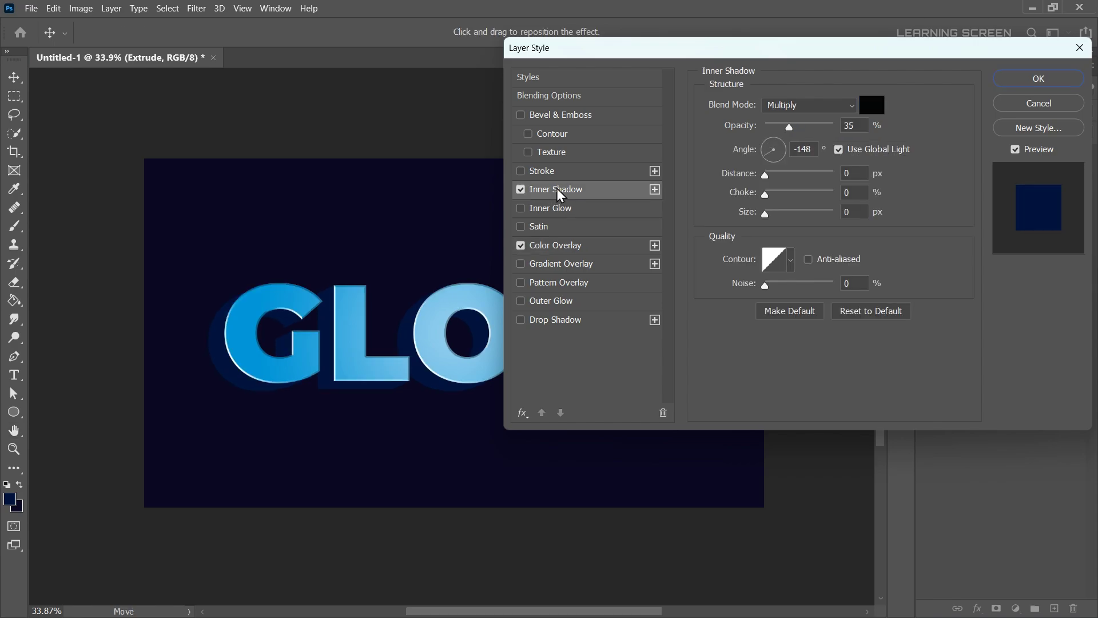
{"action": "left_click", "coordinate": [867, 311]}
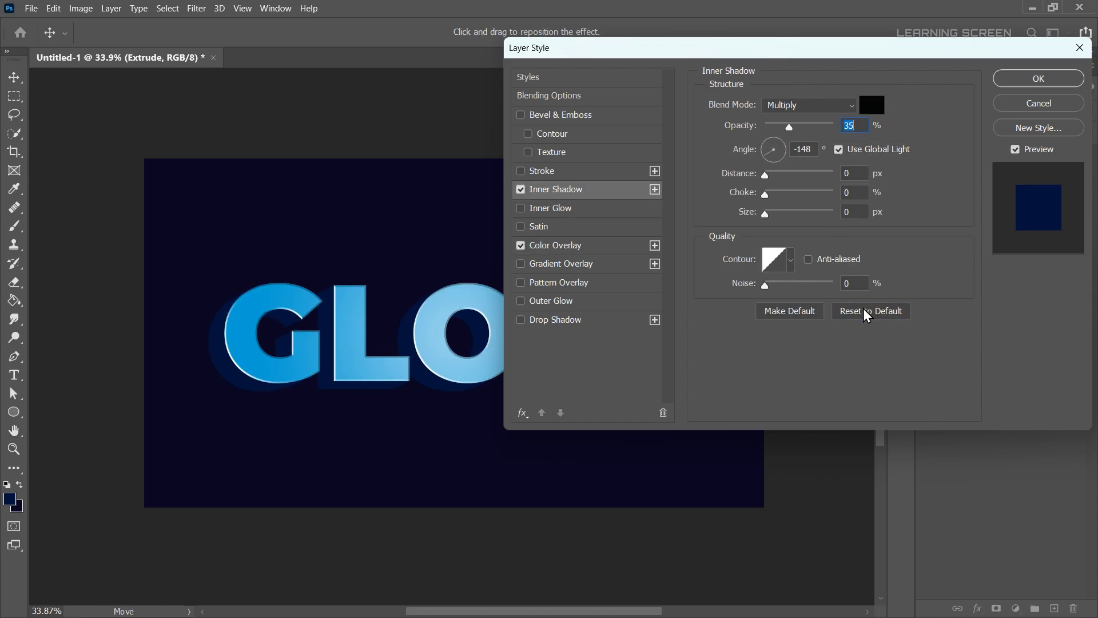
{"action": "left_click", "coordinate": [779, 105]}
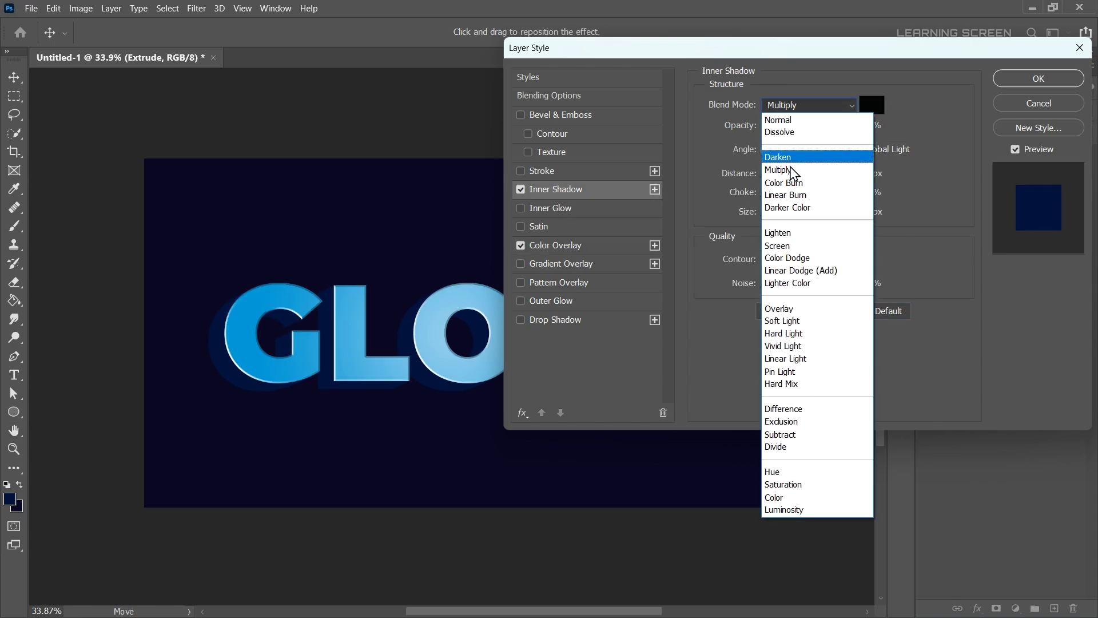
{"action": "left_click", "coordinate": [801, 271]}
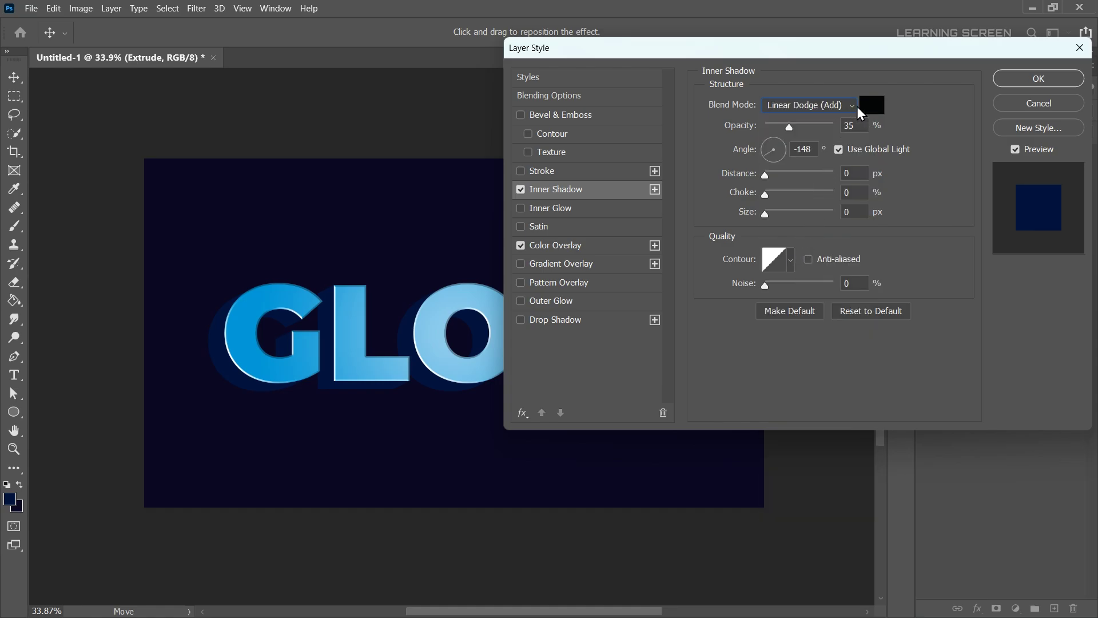
{"action": "left_click", "coordinate": [871, 104]}
{"action": "left_click_drag", "start_coordinate": [238, 454], "coordinate": [166, 361]}
{"action": "left_click", "coordinate": [363, 353]}
{"action": "left_click_drag", "start_coordinate": [765, 159], "coordinate": [774, 213]}
{"action": "left_click", "coordinate": [766, 212]}
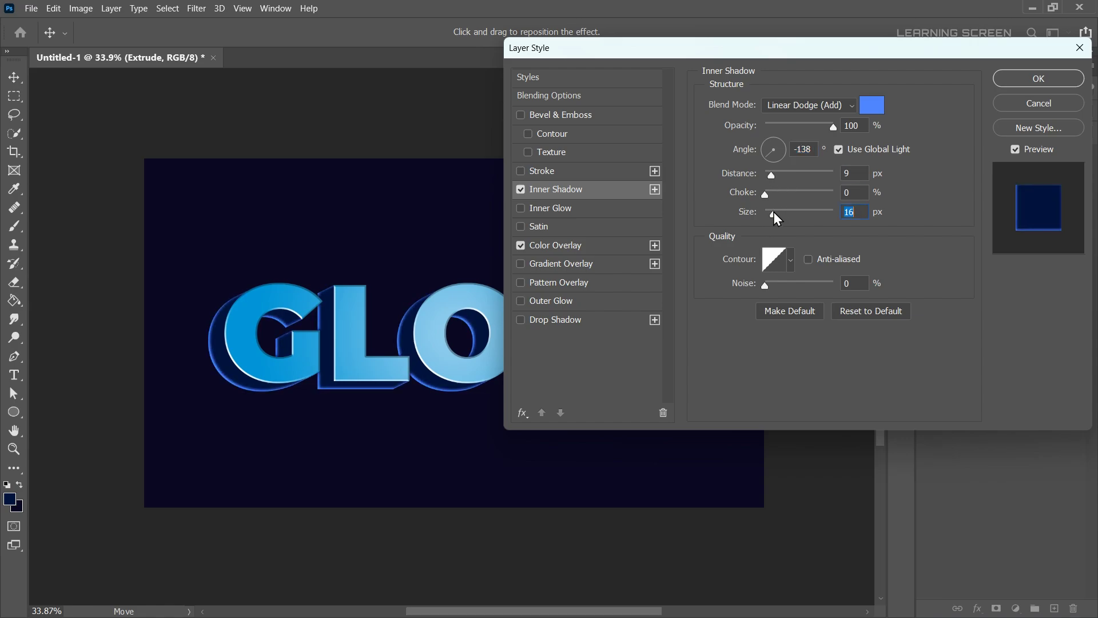
Step: Set the inner shadow size to 16 px and add a solid-colour Linear Dodge (Add) Outer Glow
{"action": "key", "text": "Tab"}
{"action": "left_click", "coordinate": [551, 301]}
{"action": "left_click", "coordinate": [878, 364]}
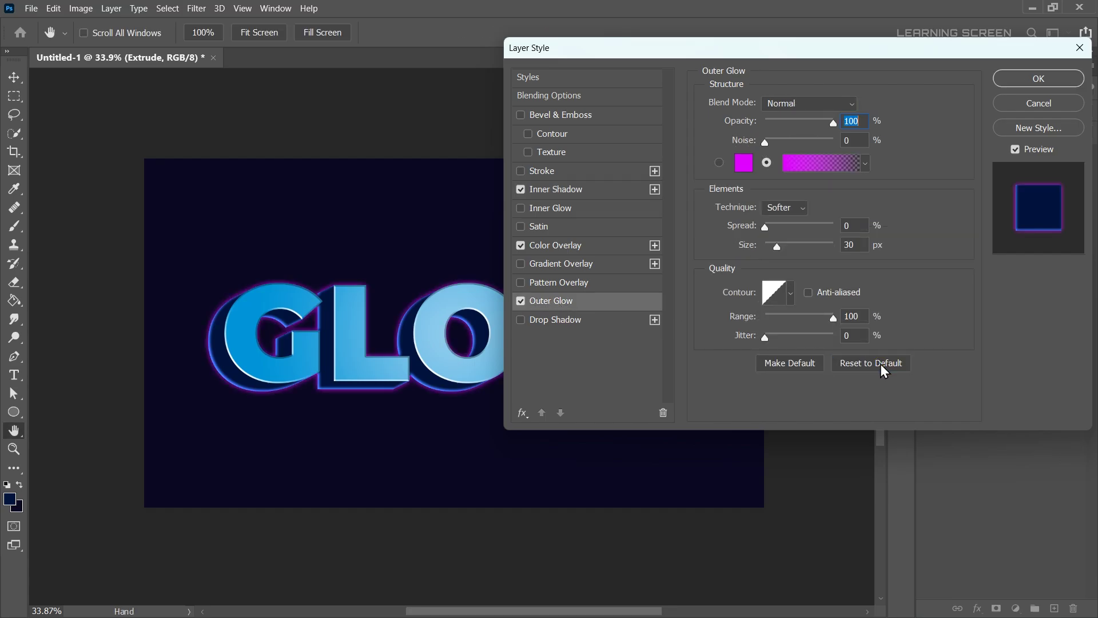
{"action": "left_click", "coordinate": [796, 103]}
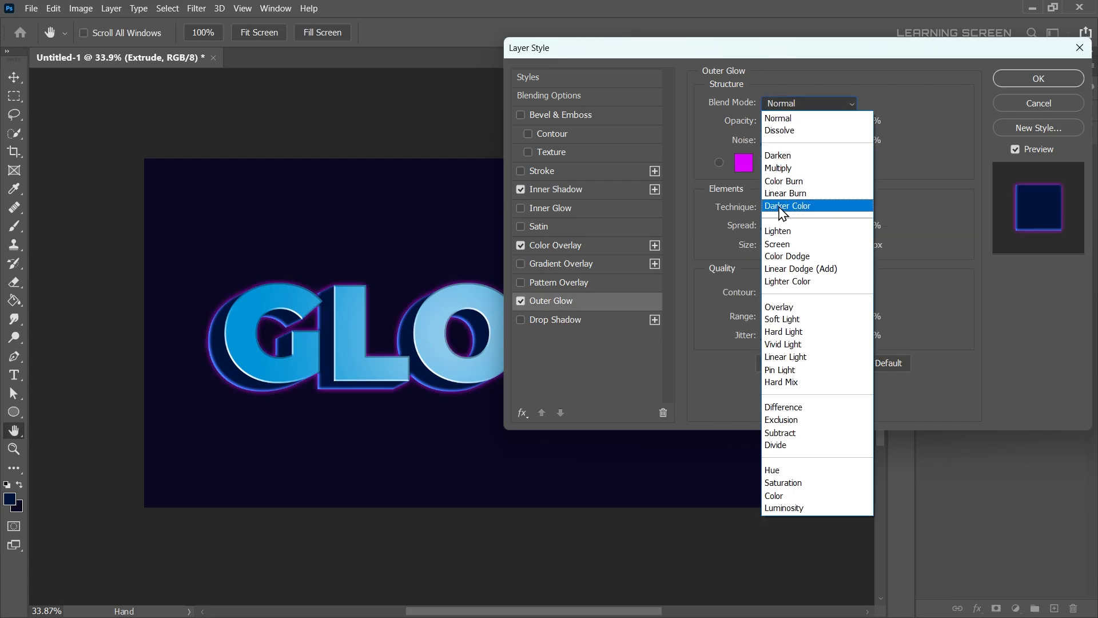
{"action": "left_click", "coordinate": [794, 268]}
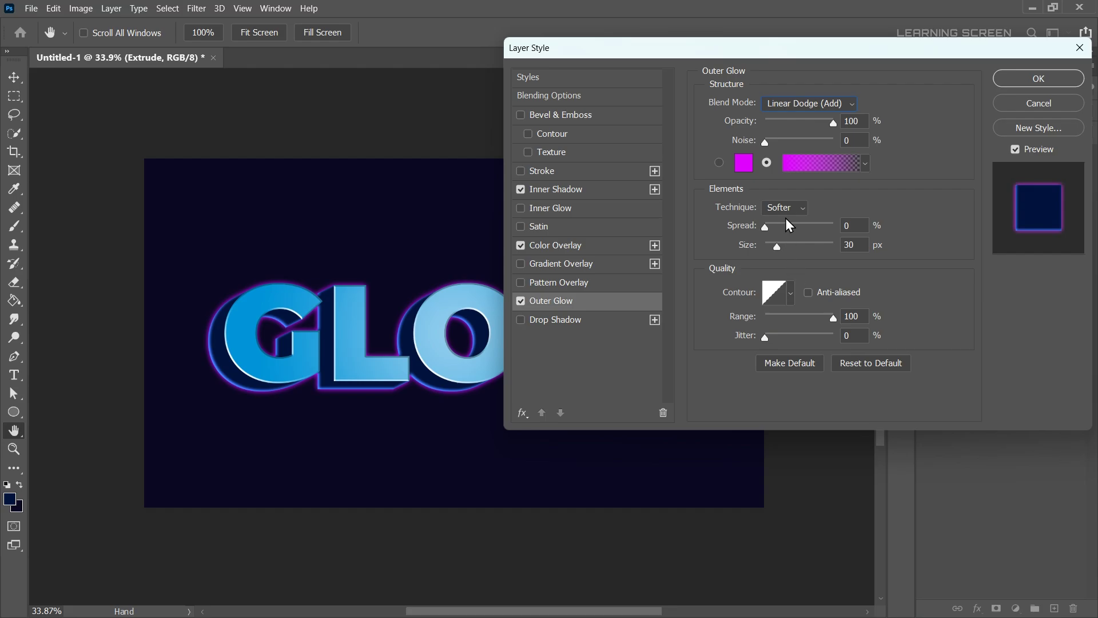
{"action": "left_click_drag", "start_coordinate": [833, 123], "coordinate": [806, 123]}
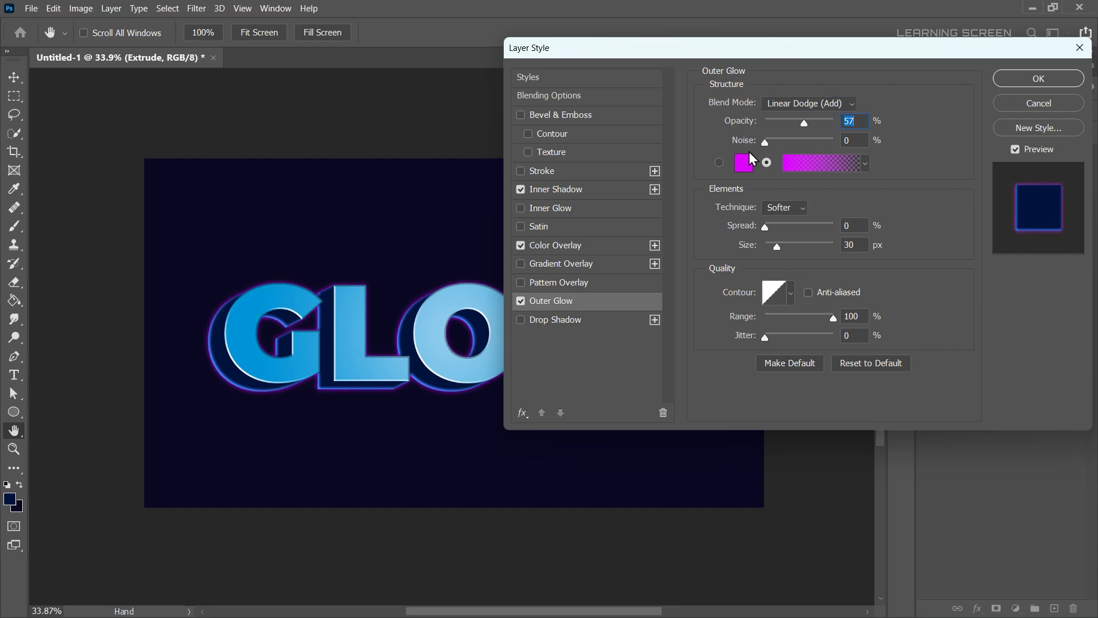
{"action": "left_click", "coordinate": [719, 163]}
Step: Make the outer glow blue at 51% opacity, 185 px size, 64% range, and enable Drop Shadow
{"action": "left_click", "coordinate": [744, 164]}
{"action": "left_click_drag", "start_coordinate": [240, 473], "coordinate": [237, 437]}
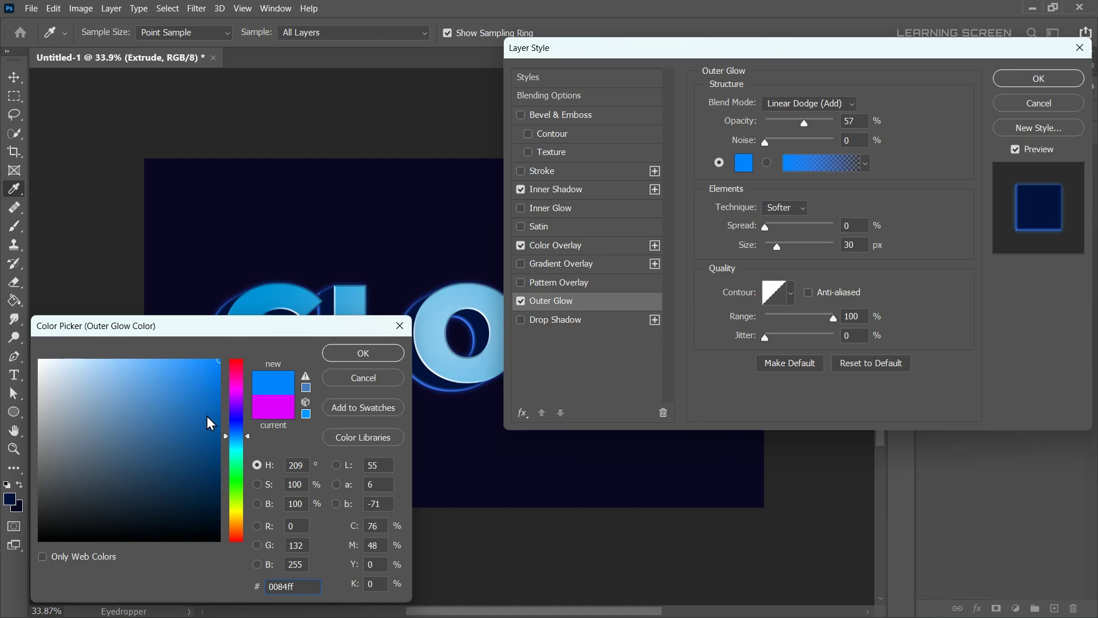
{"action": "left_click", "coordinate": [385, 353]}
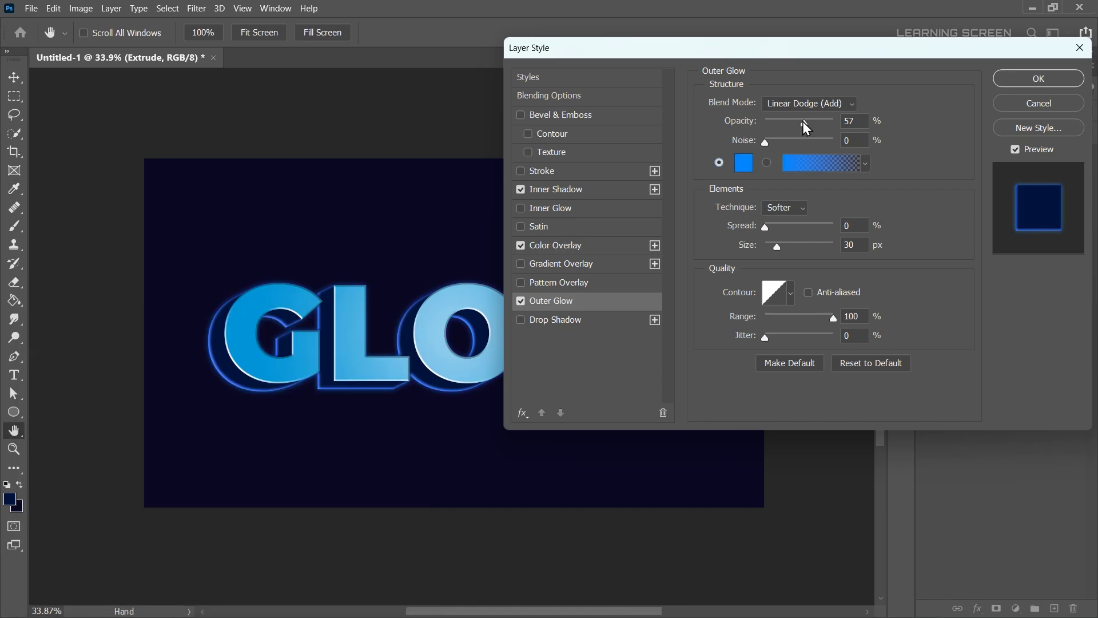
{"action": "left_click_drag", "start_coordinate": [802, 121], "coordinate": [799, 121]}
{"action": "left_click_drag", "start_coordinate": [794, 255], "coordinate": [821, 255]}
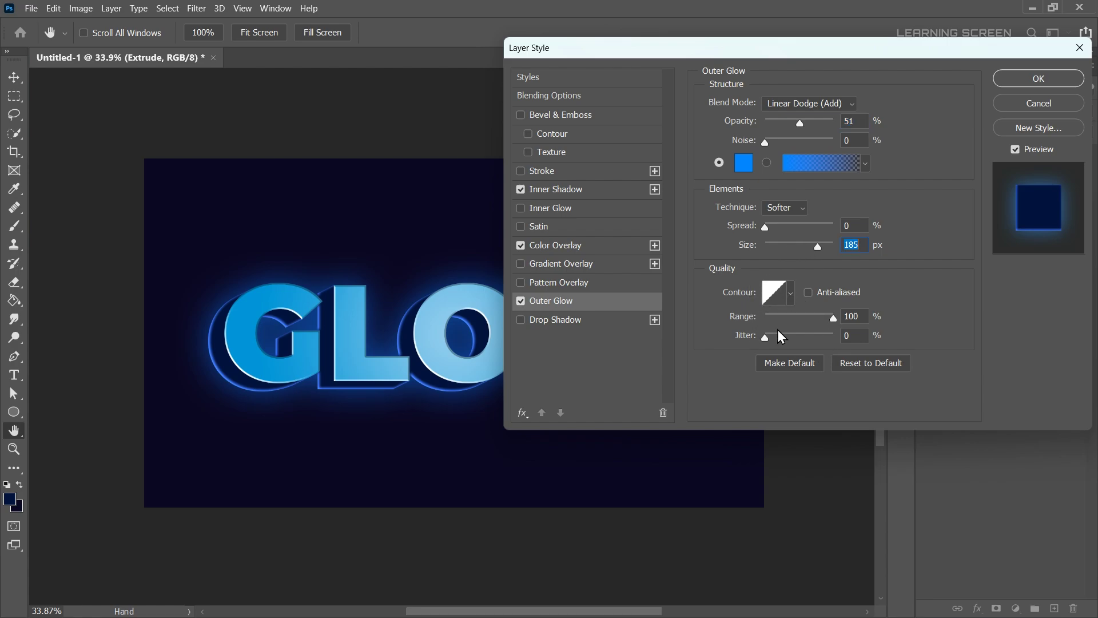
{"action": "left_click_drag", "start_coordinate": [833, 318], "coordinate": [812, 323]}
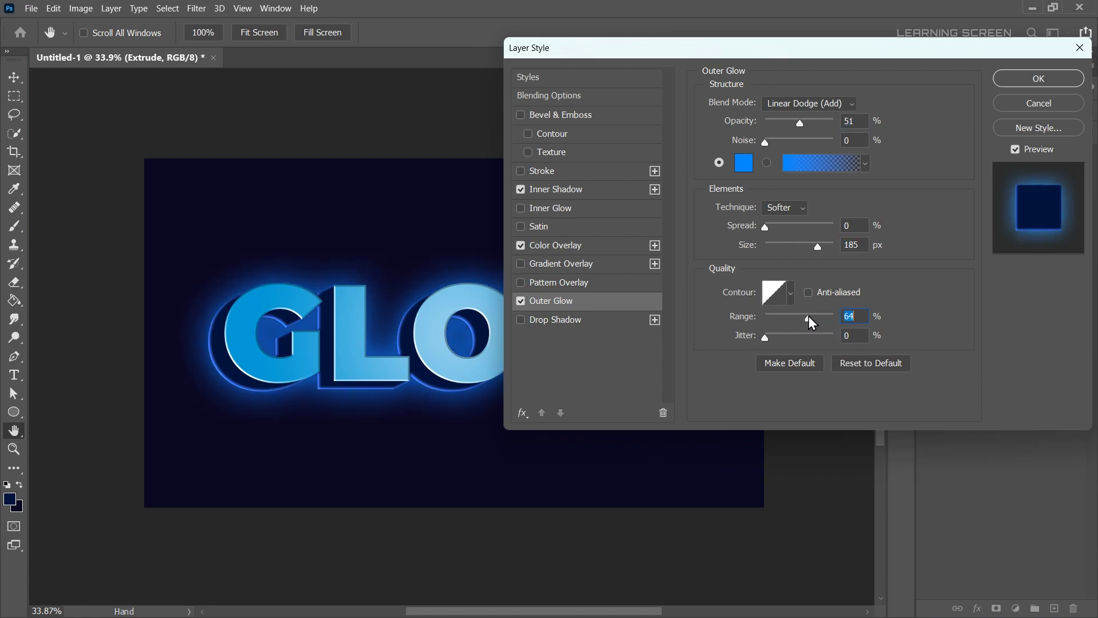
{"action": "left_click", "coordinate": [520, 320]}
Step: Reset Extrude's drop shadow, then set 100% opacity, a local 48° angle, 49 px distance and 27 px size
{"action": "left_click", "coordinate": [544, 319]}
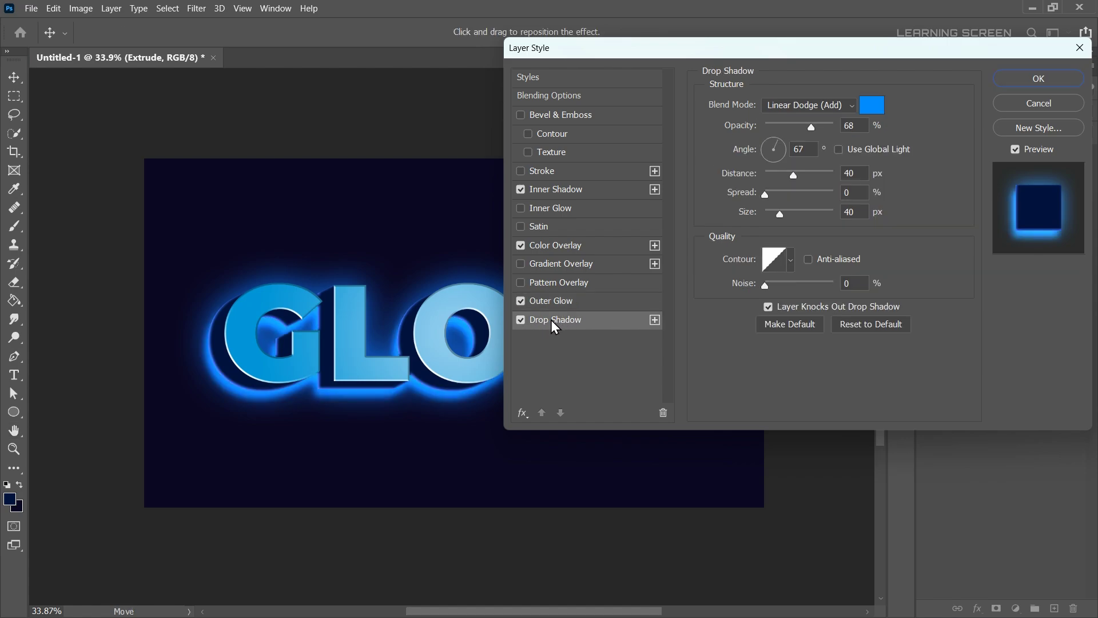
{"action": "left_click", "coordinate": [869, 325]}
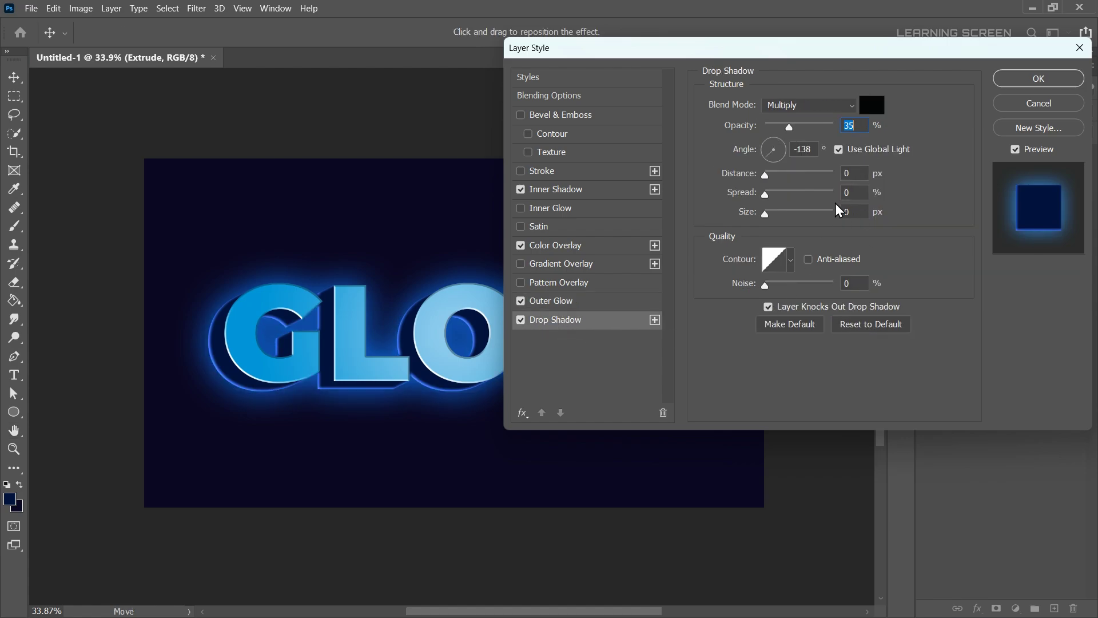
{"action": "type", "text": "100"}
{"action": "left_click", "coordinate": [838, 150]}
{"action": "left_click_drag", "start_coordinate": [778, 150], "coordinate": [803, 181]}
{"action": "left_click_drag", "start_coordinate": [766, 213], "coordinate": [779, 217]}
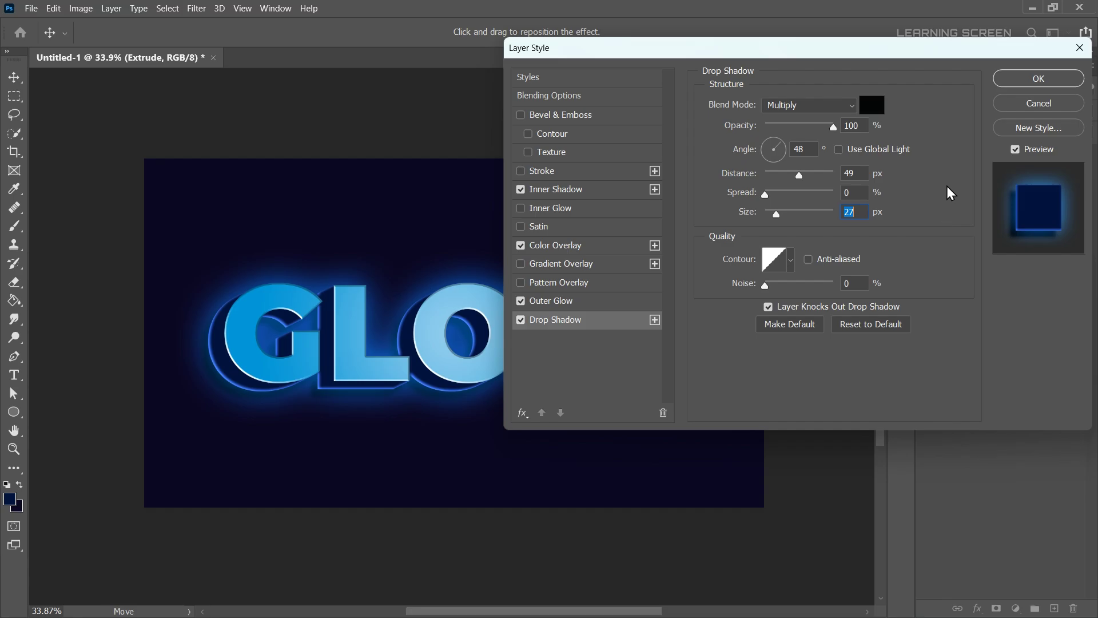
{"action": "left_click", "coordinate": [1038, 83]}
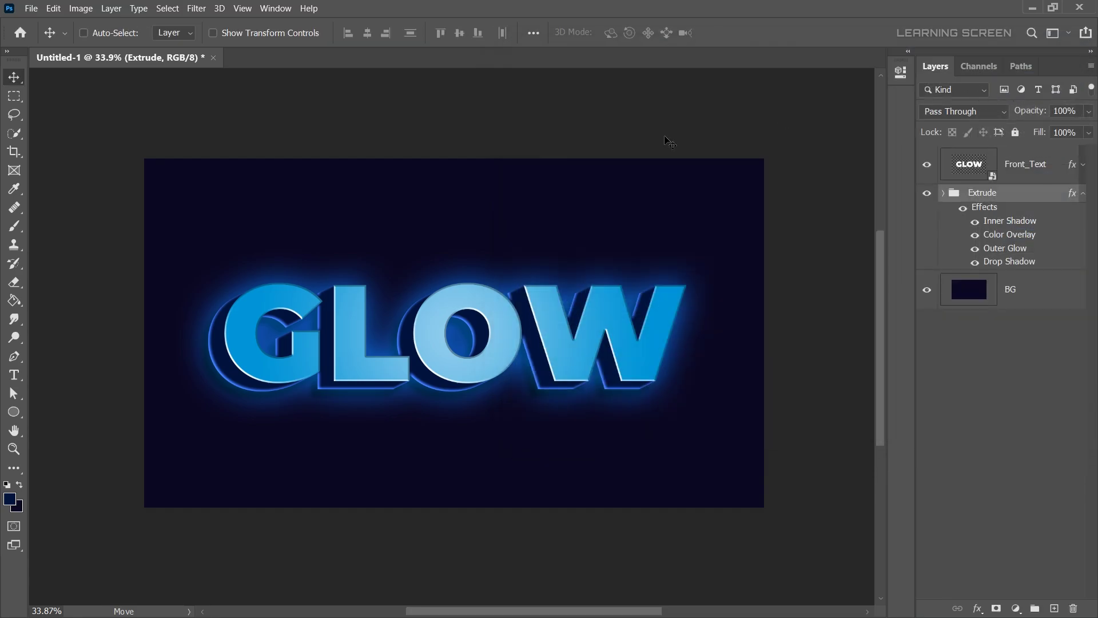
{"action": "scroll", "coordinate": [405, 375], "scroll_direction": "up", "scroll_amount": 1}
{"action": "scroll", "coordinate": [400, 372], "scroll_direction": "down", "scroll_amount": 3}
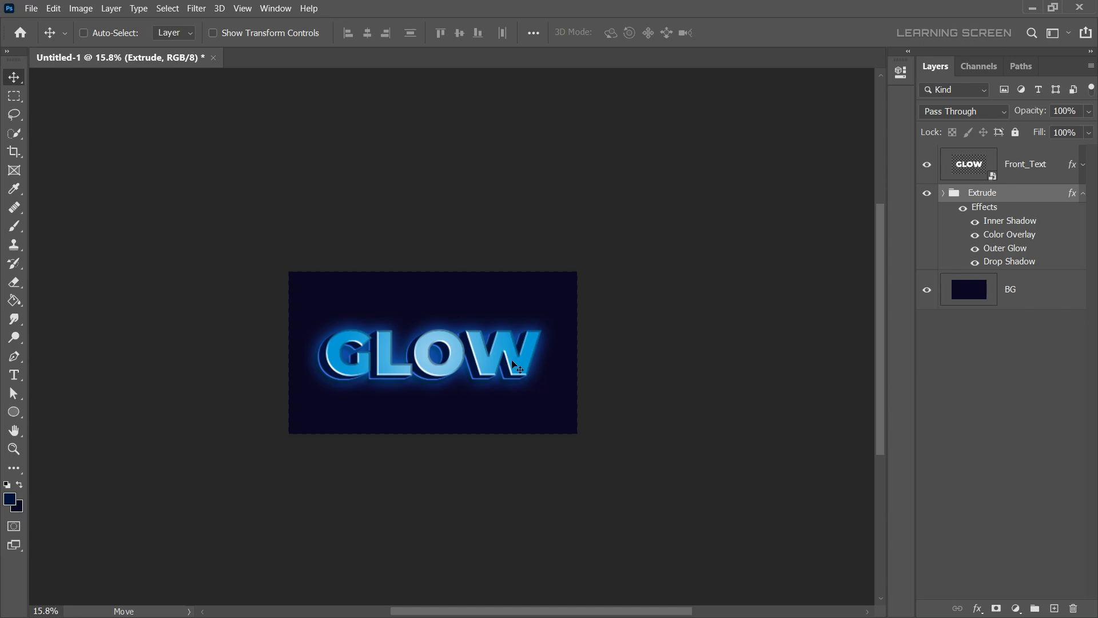
Step: Zoom in on the canvas and collapse the Extrude layer's effects list
{"action": "scroll", "coordinate": [412, 366], "scroll_direction": "up", "scroll_amount": 3}
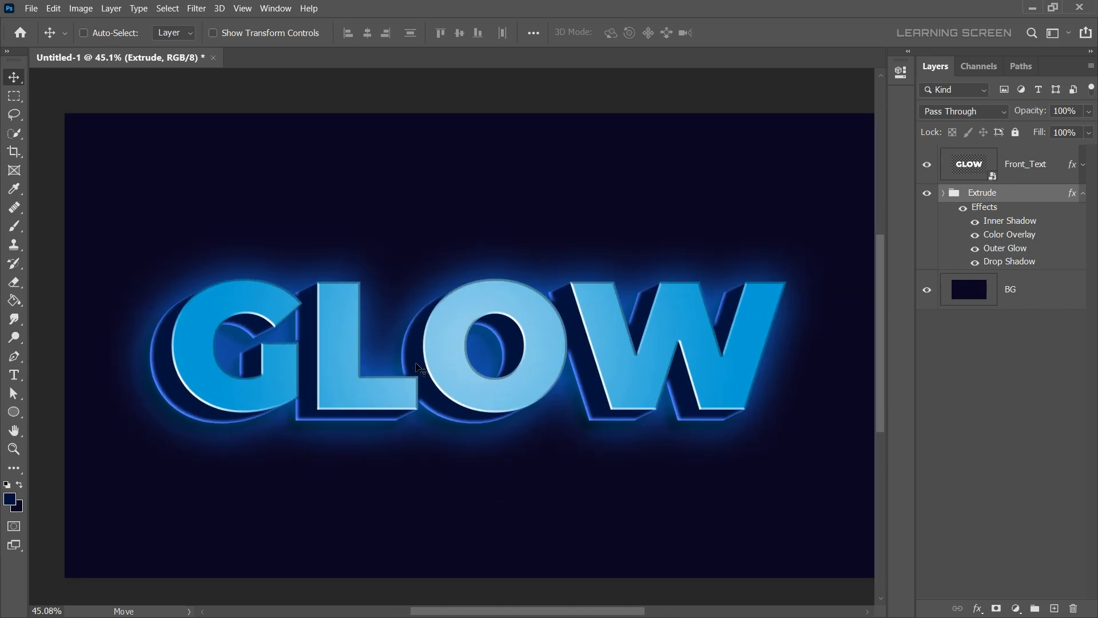
{"action": "scroll", "coordinate": [416, 365], "scroll_direction": "up", "scroll_amount": 1}
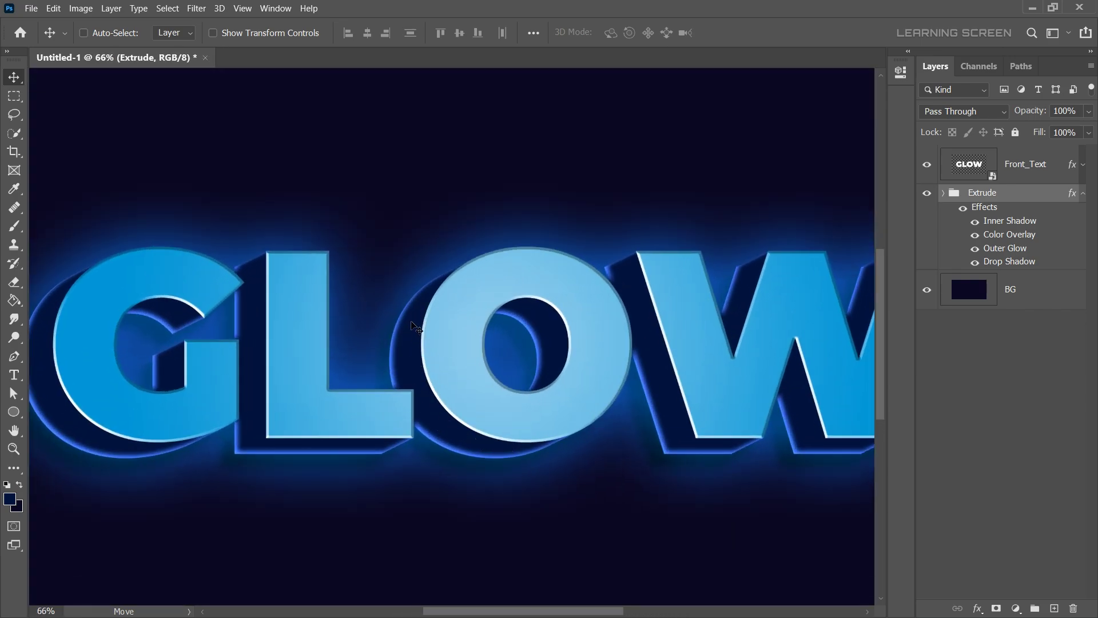
{"action": "left_click", "coordinate": [1083, 193]}
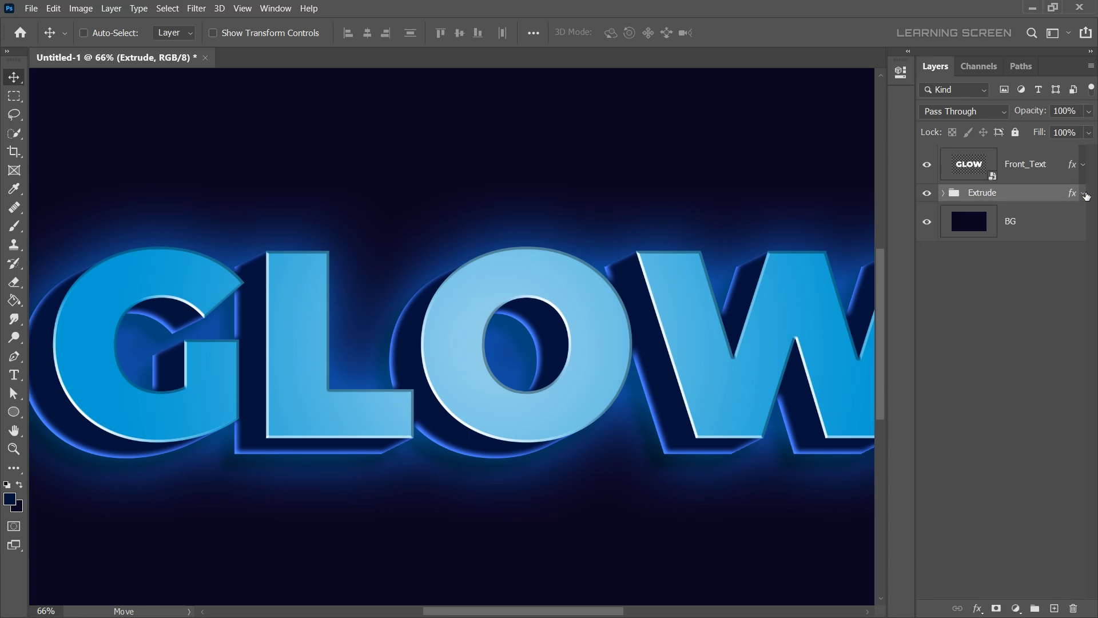
Step: Add a drop shadow to Front_Text, reset it to defaults, and blend it in Linear Dodge (Add)
{"action": "left_click", "coordinate": [1022, 176]}
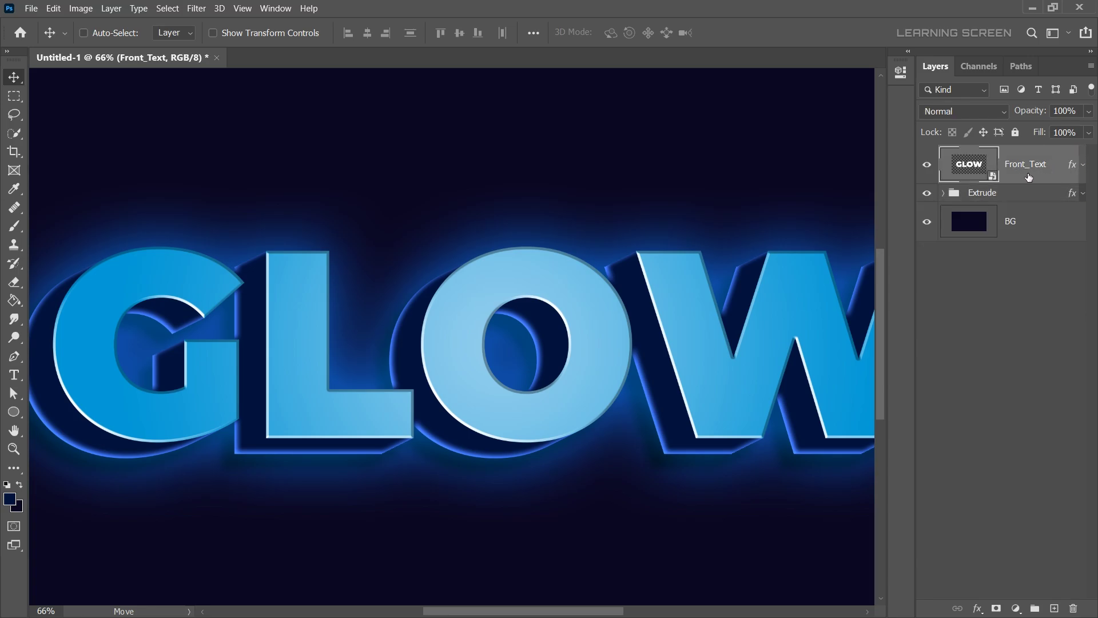
{"action": "left_click", "coordinate": [978, 608]}
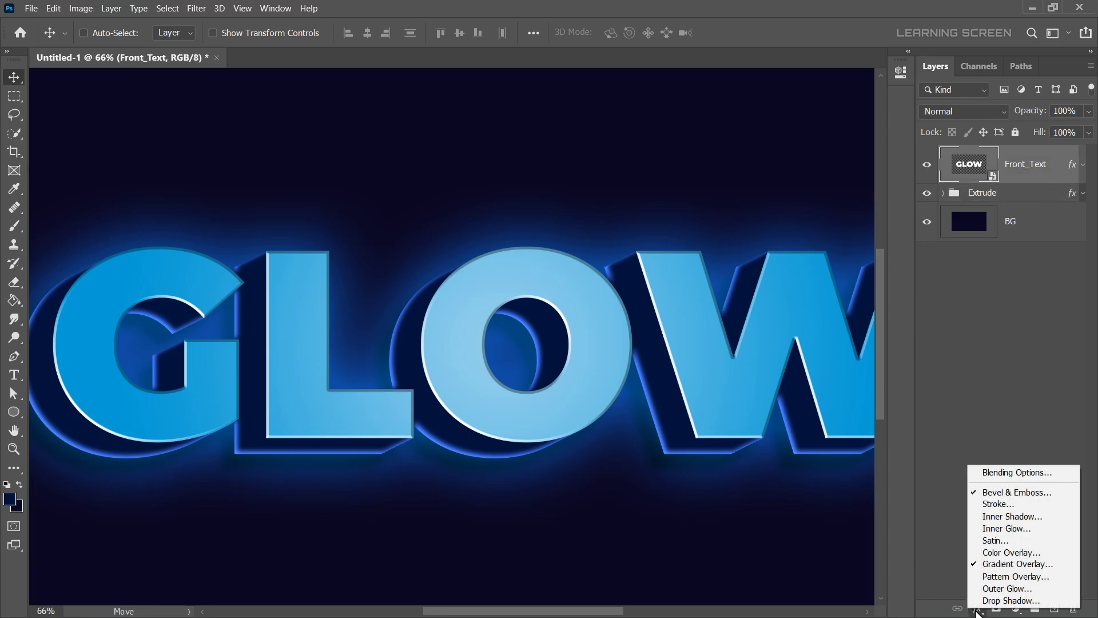
{"action": "left_click", "coordinate": [1015, 604]}
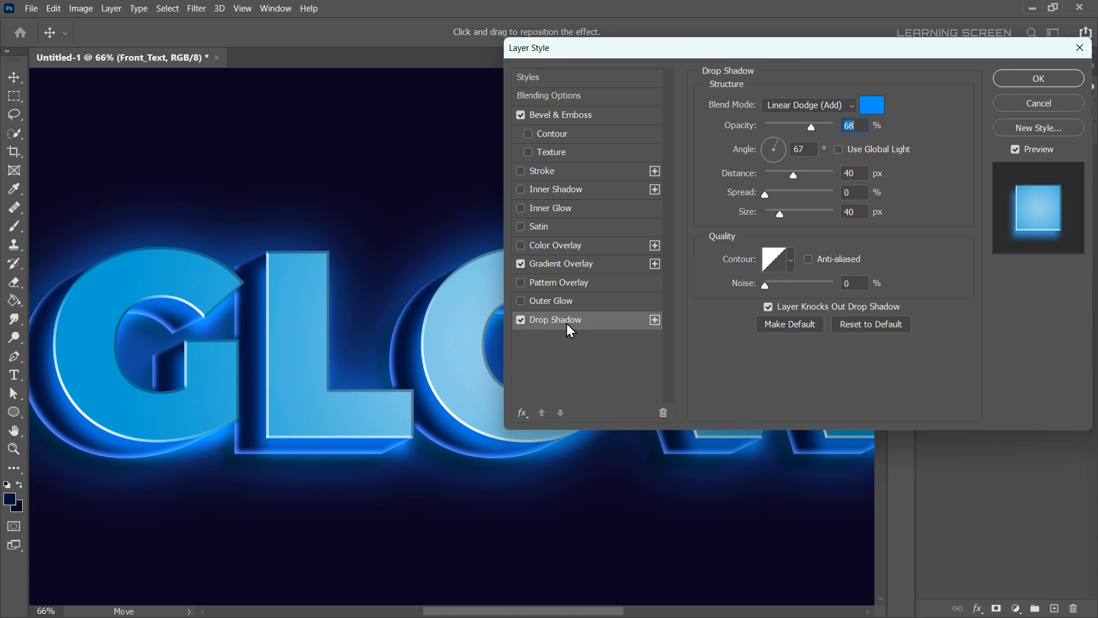
{"action": "left_click", "coordinate": [886, 324]}
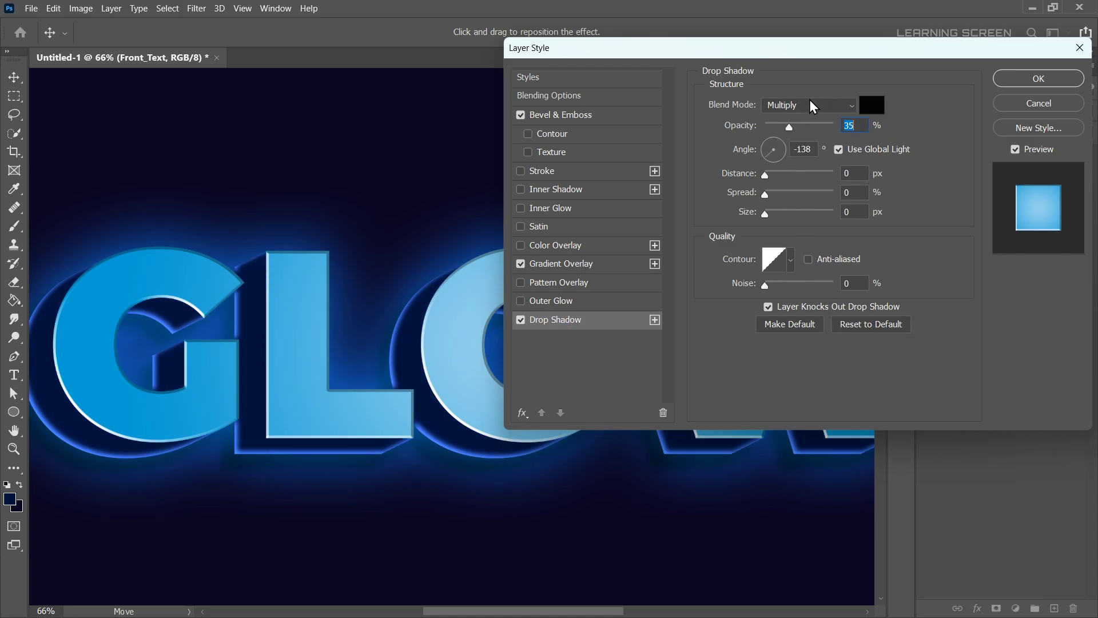
{"action": "left_click", "coordinate": [808, 104]}
{"action": "left_click", "coordinate": [816, 273]}
Step: Make the shadow colour 0084ff with 69% opacity, a local 64° angle, and 40 px distance and size
{"action": "left_click", "coordinate": [868, 109]}
{"action": "type", "text": "0084ff"}
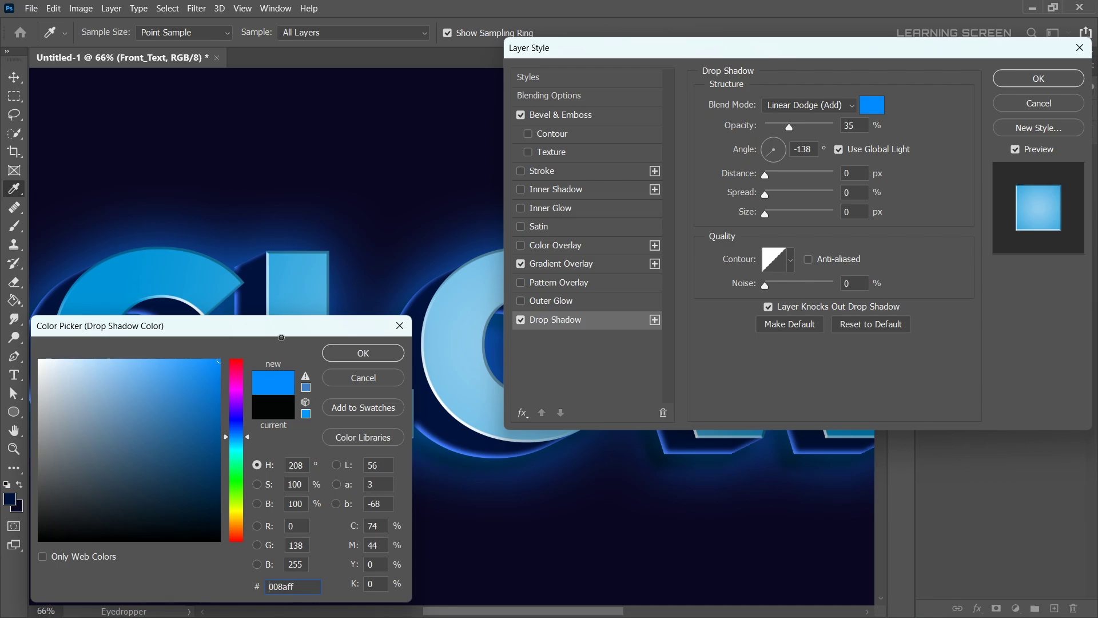
{"action": "left_click", "coordinate": [363, 353]}
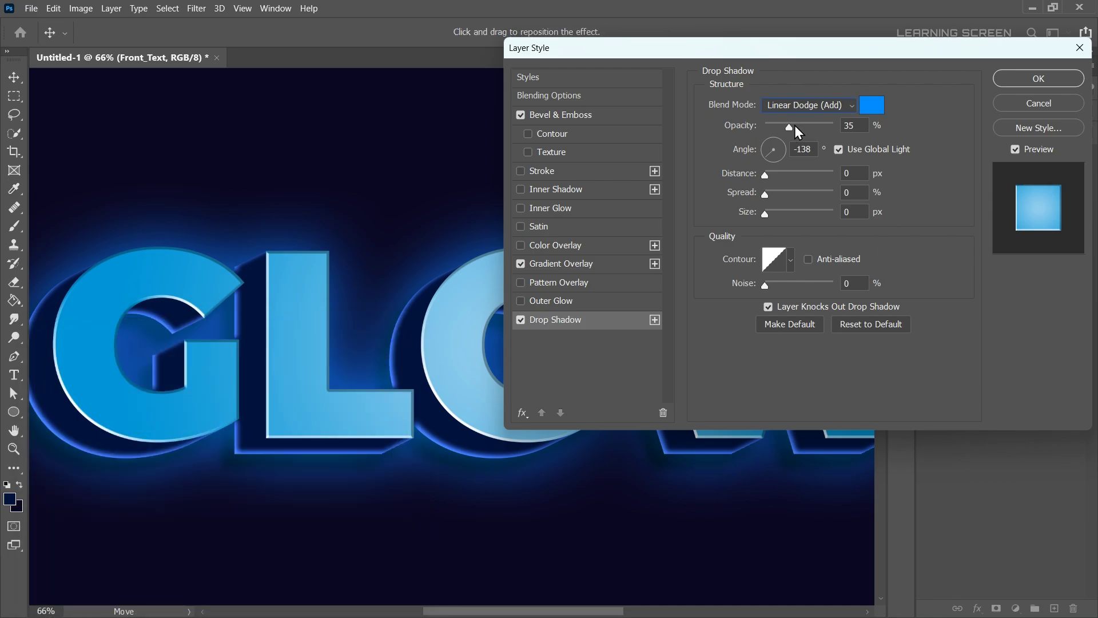
{"action": "left_click_drag", "start_coordinate": [824, 126], "coordinate": [812, 124]}
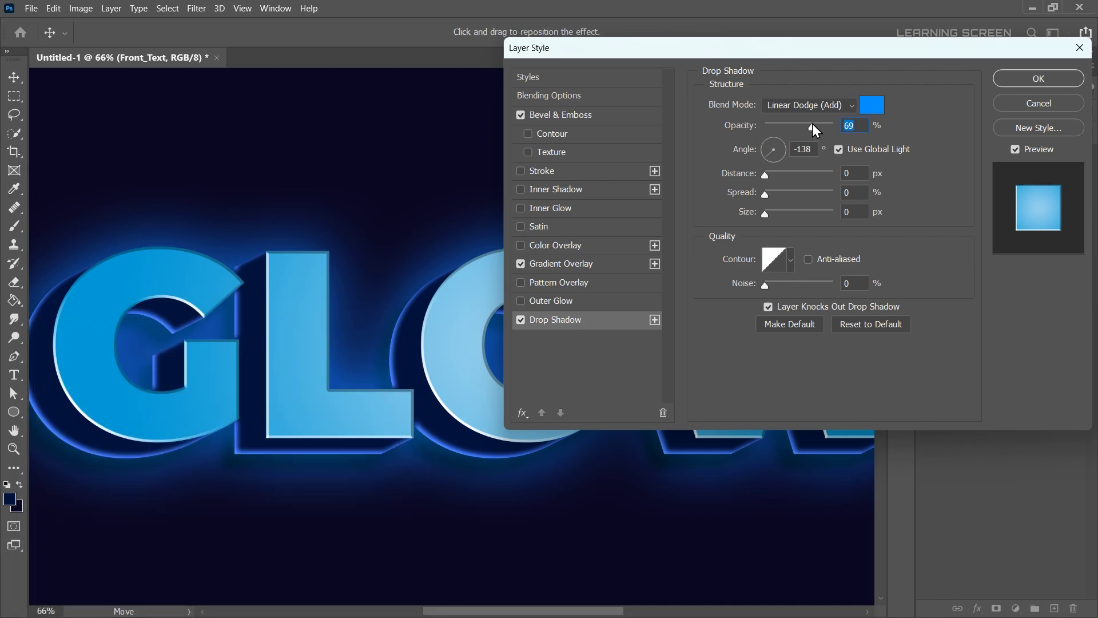
{"action": "left_click", "coordinate": [850, 152]}
{"action": "mouse_move", "coordinate": [786, 159]}
{"action": "left_mouse_down"}
{"action": "mouse_move", "coordinate": [782, 139]}
{"action": "mouse_move", "coordinate": [794, 177]}
{"action": "left_mouse_up"}
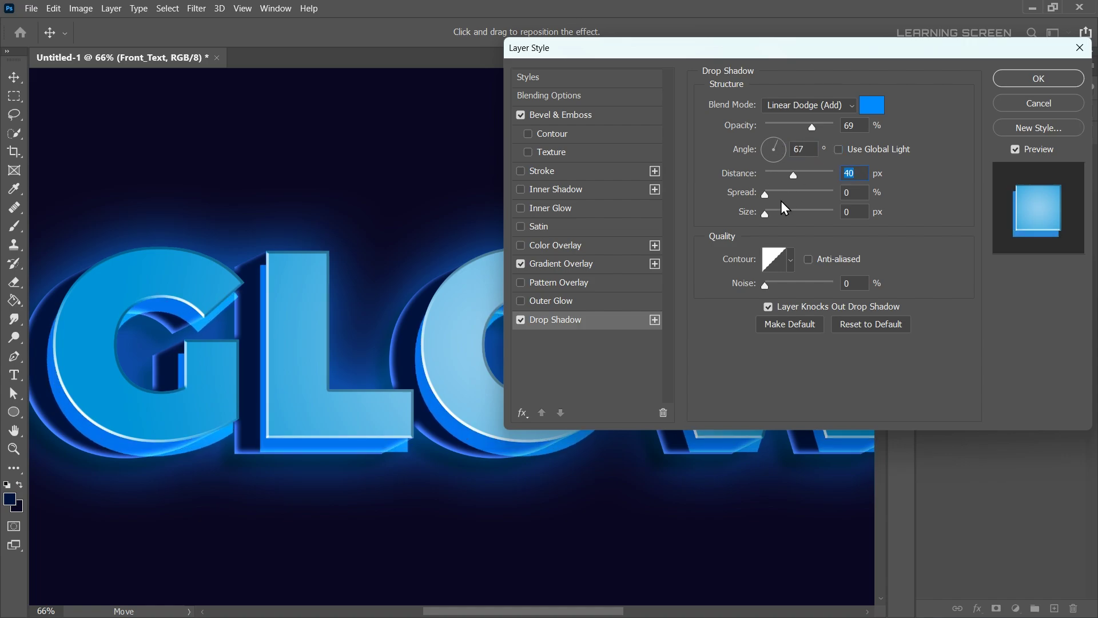
{"action": "left_click_drag", "start_coordinate": [765, 213], "coordinate": [780, 216]}
{"action": "left_click_drag", "start_coordinate": [782, 148], "coordinate": [783, 141]}
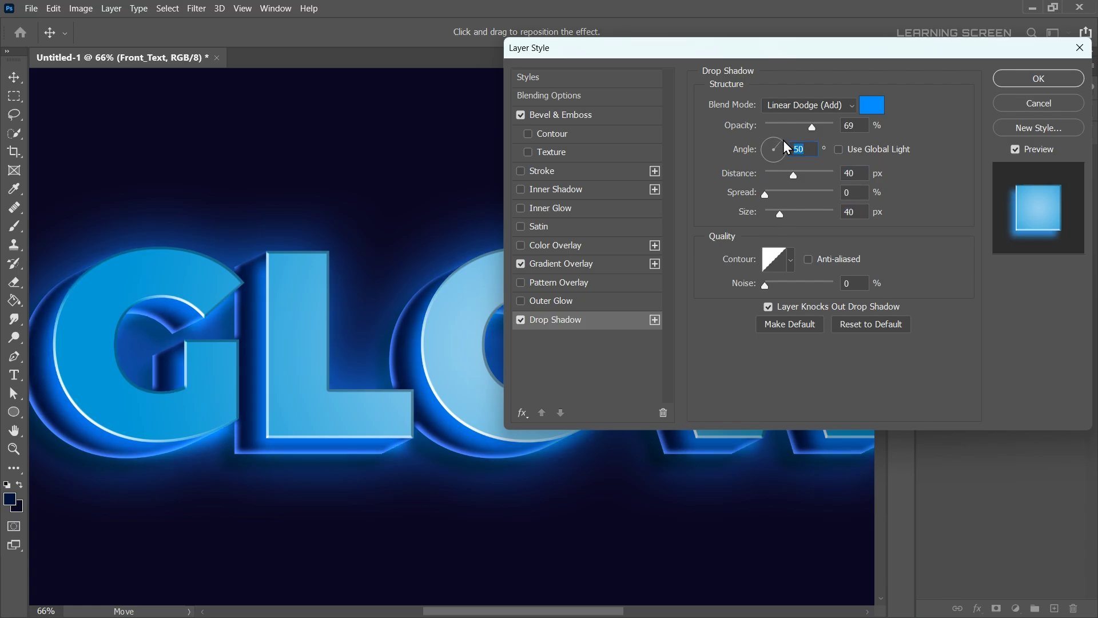
{"action": "left_click_drag", "start_coordinate": [732, 53], "coordinate": [525, 413]}
{"action": "key", "text": "ctrl+minus"}
{"action": "key", "text": "ctrl+minus"}
{"action": "key", "text": "ctrl+minus"}
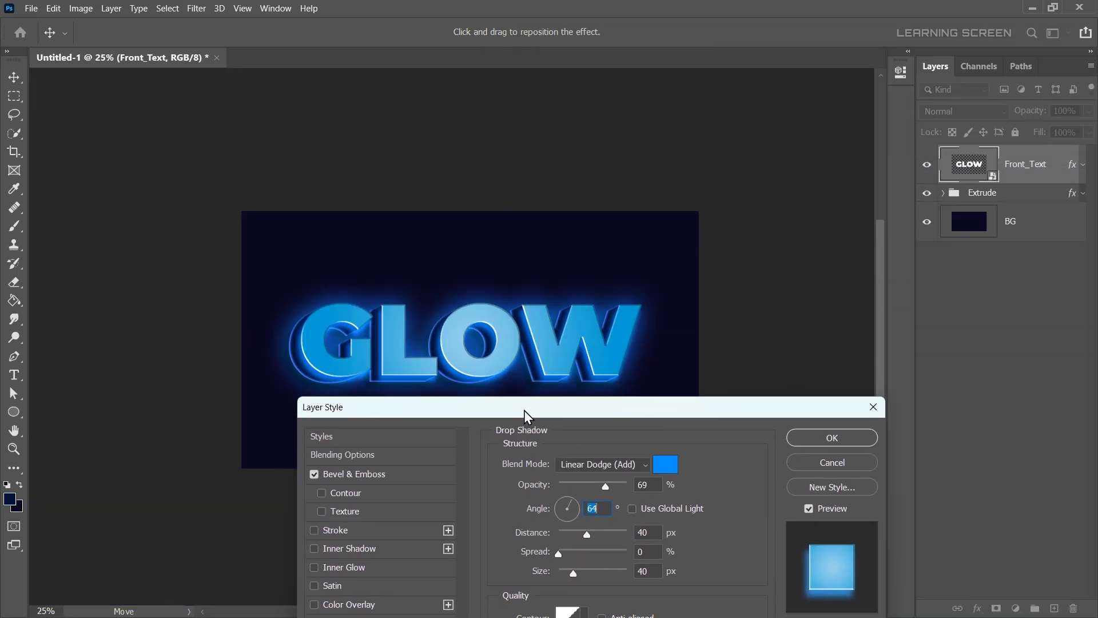
{"action": "left_click_drag", "start_coordinate": [746, 417], "coordinate": [932, 143]}
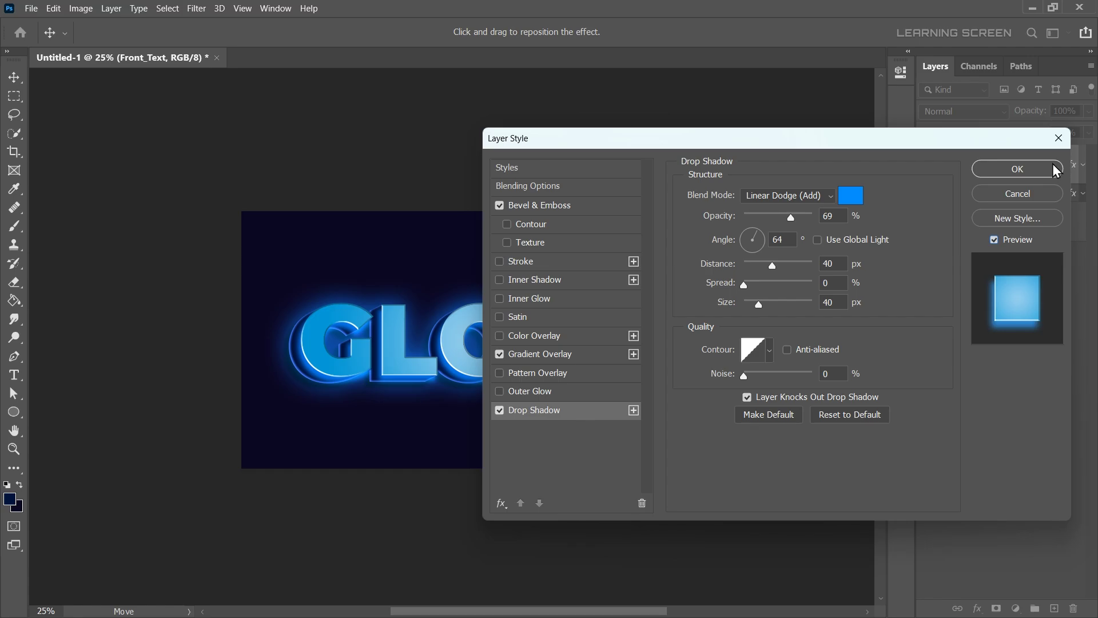
{"action": "left_click", "coordinate": [1009, 171]}
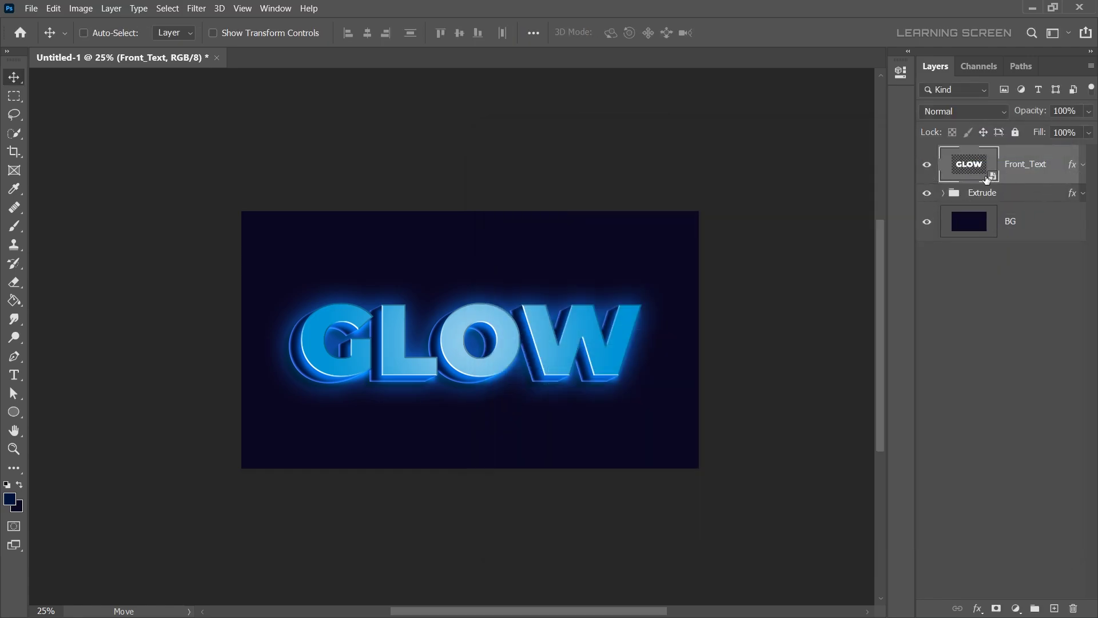
Step: Duplicate the Front_Text layer as a new layer named Glowing
{"action": "right_click", "coordinate": [1051, 180]}
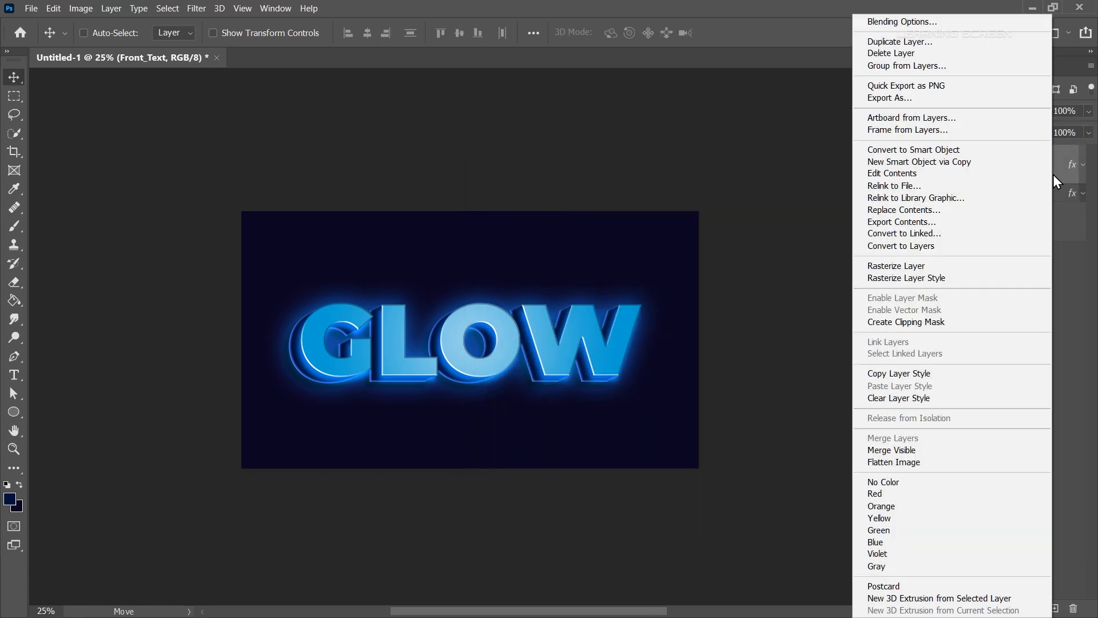
{"action": "left_click", "coordinate": [921, 43]}
{"action": "key", "text": "BackSpace"}
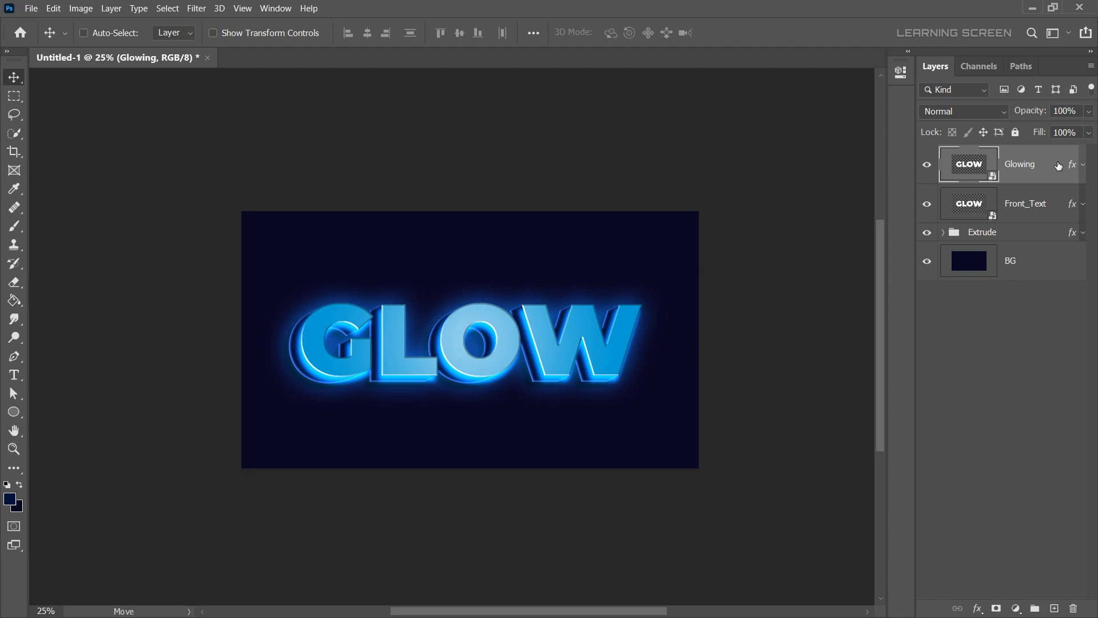
Step: Clear all layer effects from the Glowing layer
{"action": "left_click", "coordinate": [1082, 167]}
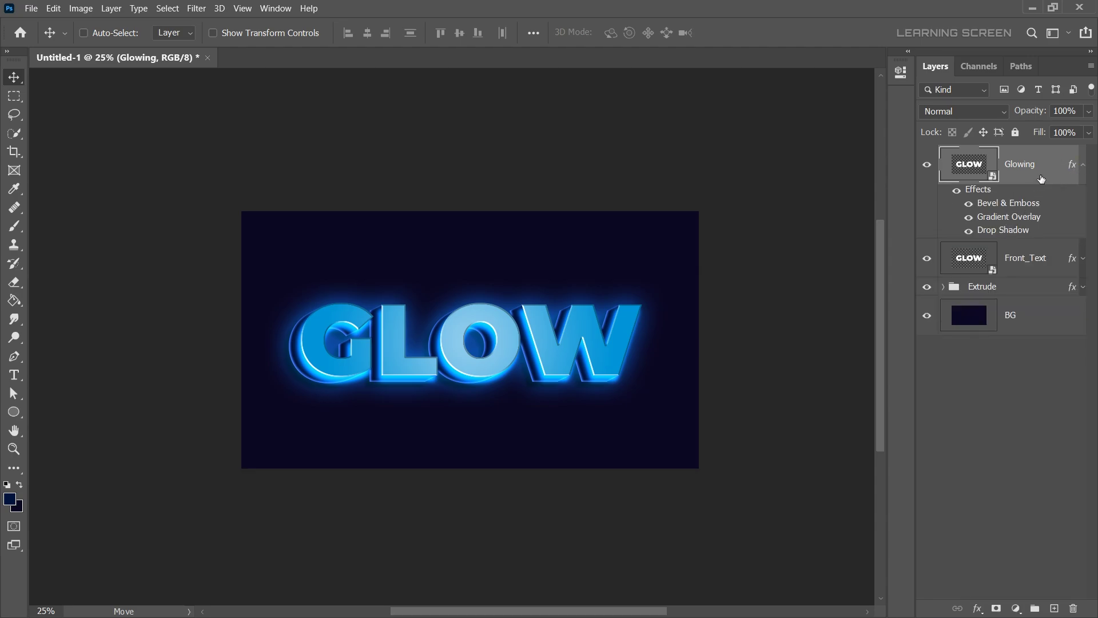
{"action": "right_click", "coordinate": [1042, 179]}
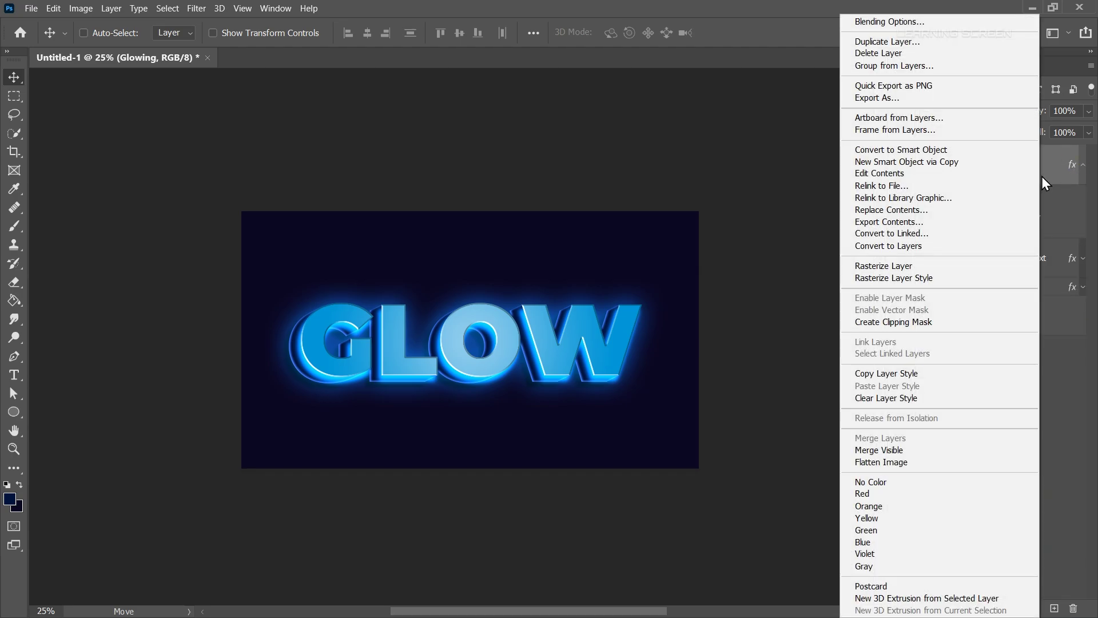
{"action": "left_click", "coordinate": [901, 399]}
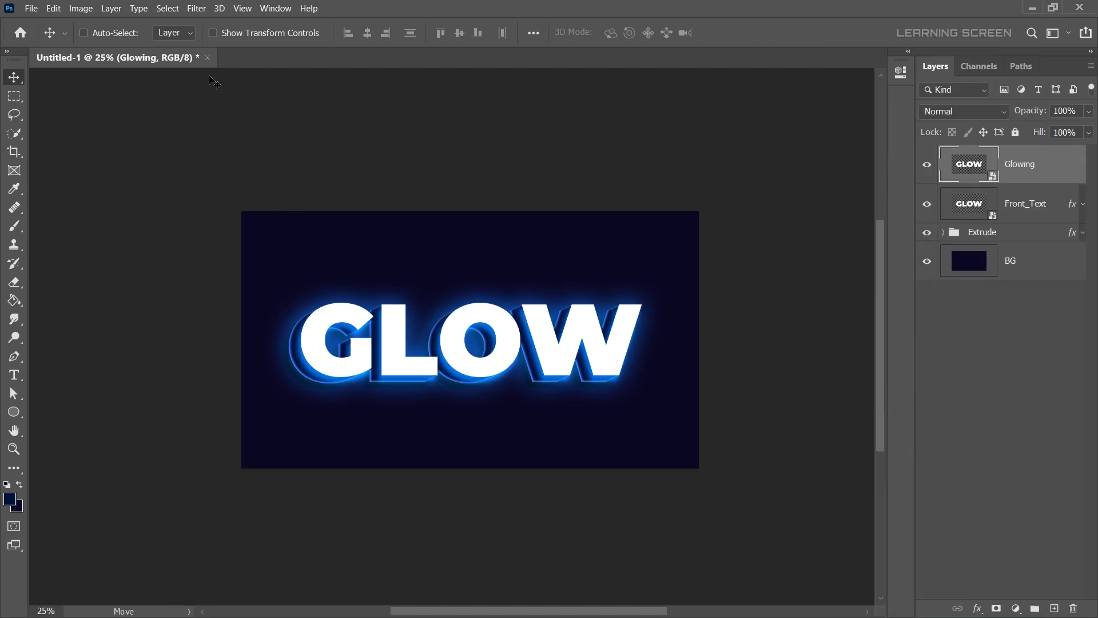
Step: Apply a Gaussian Blur of about 78 px to the Glowing layer
{"action": "left_click", "coordinate": [197, 8]}
{"action": "mouse_move", "coordinate": [335, 162]}
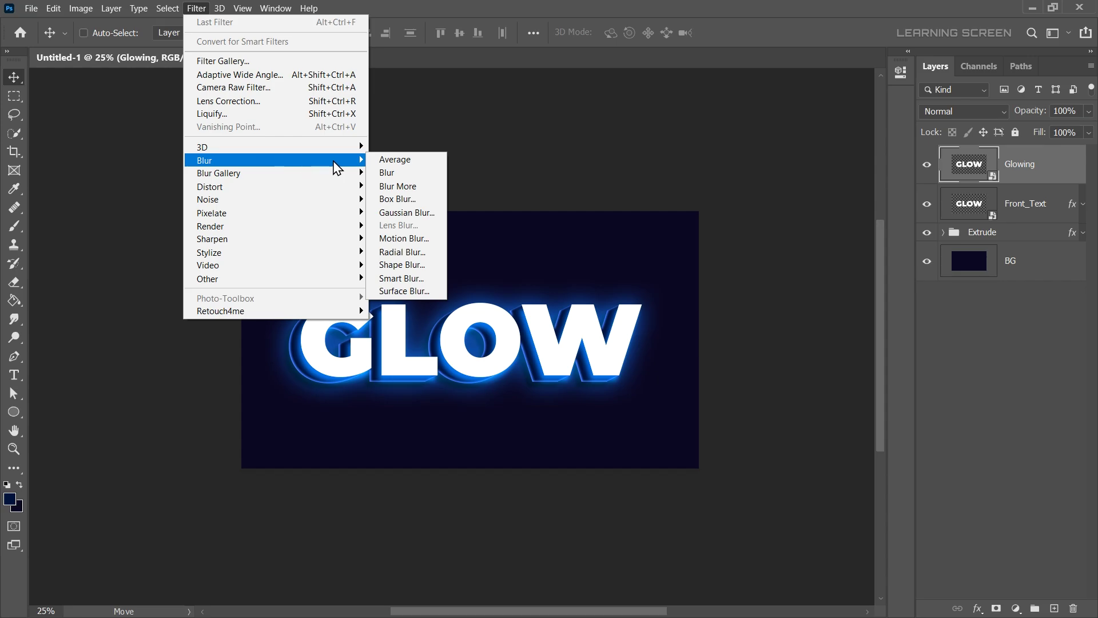
{"action": "left_click", "coordinate": [392, 212]}
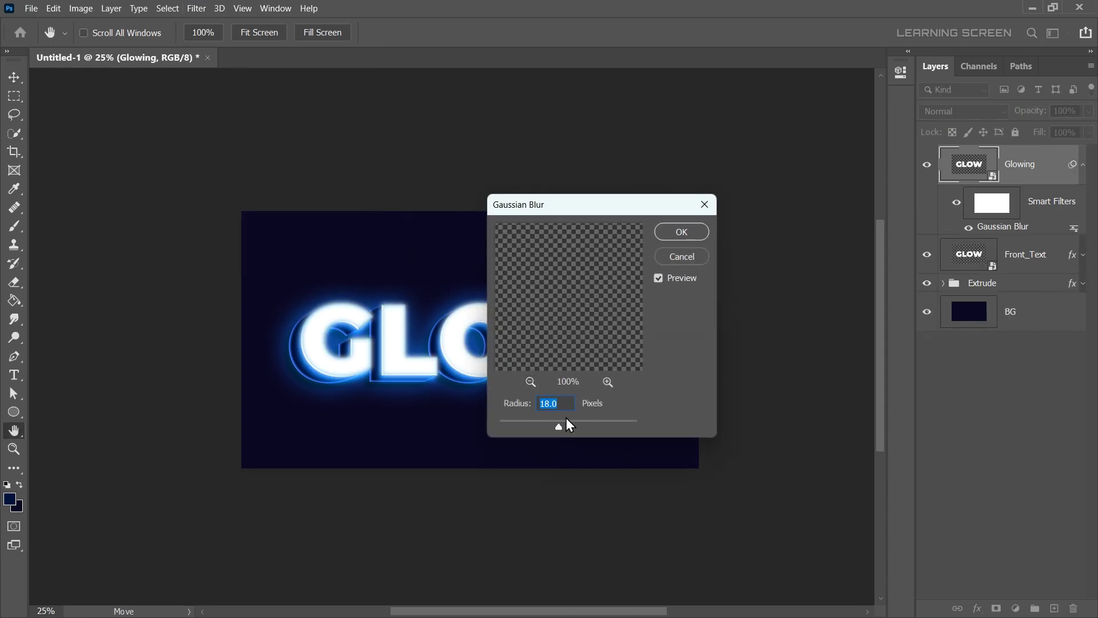
{"action": "left_click_drag", "start_coordinate": [566, 418], "coordinate": [582, 425]}
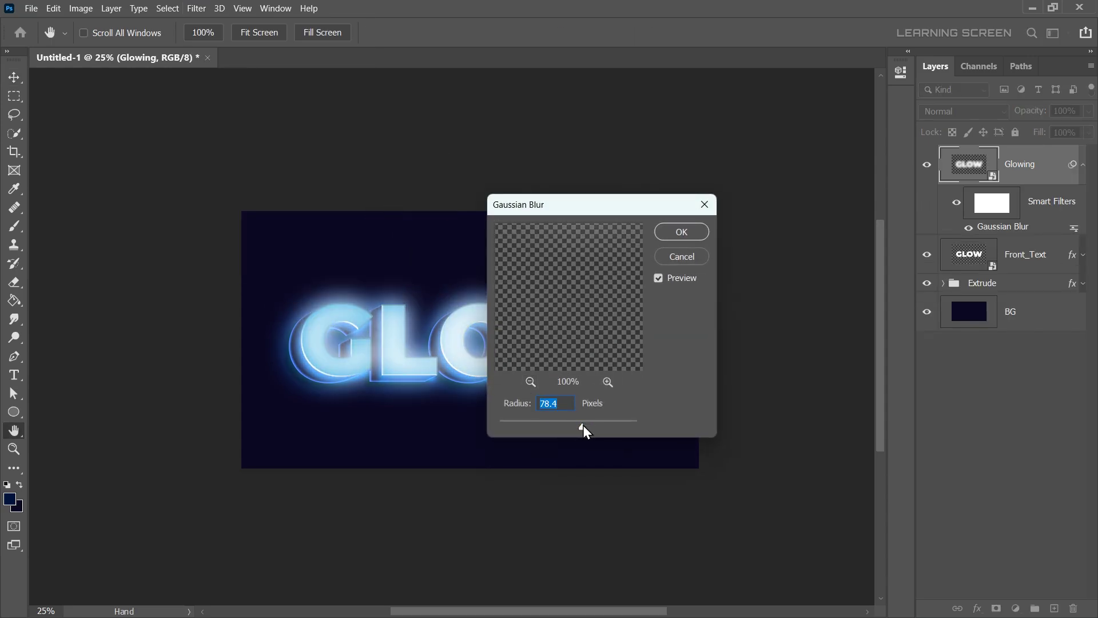
{"action": "left_click", "coordinate": [680, 234]}
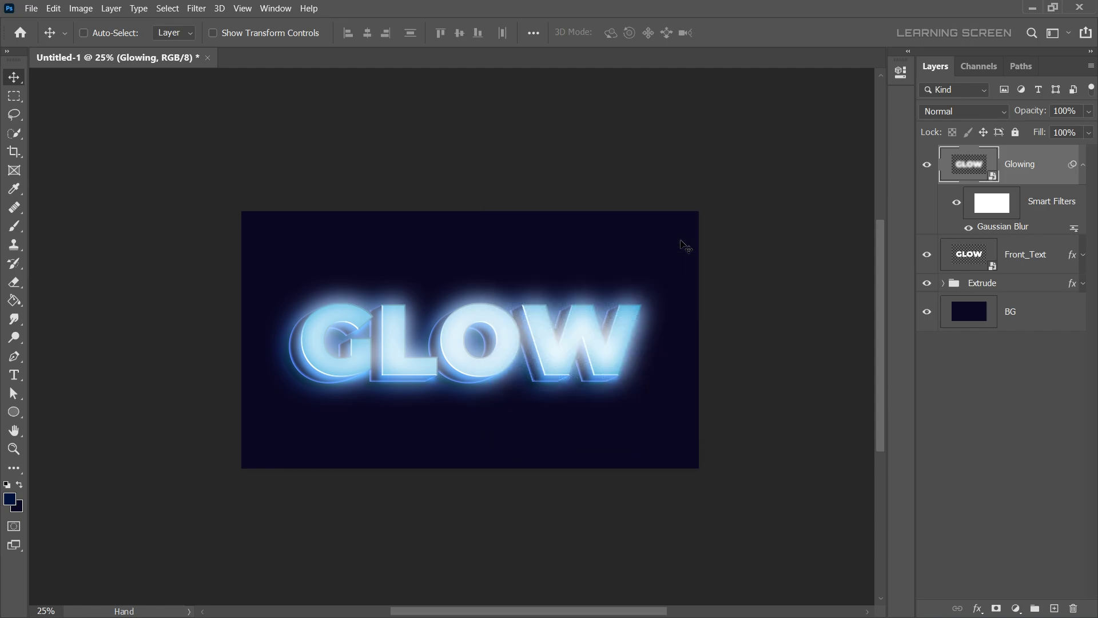
Step: Set Glowing to Color Dodge with 16% fill and collapse its smart filters
{"action": "left_click", "coordinate": [958, 110]}
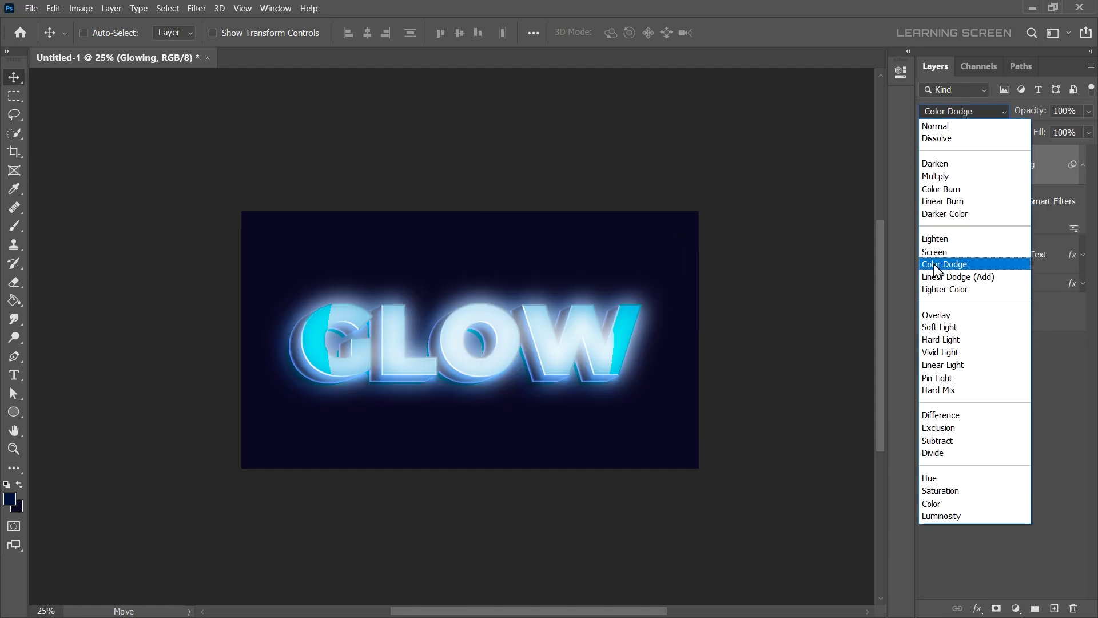
{"action": "left_click", "coordinate": [938, 269]}
{"action": "left_click", "coordinate": [1089, 132]}
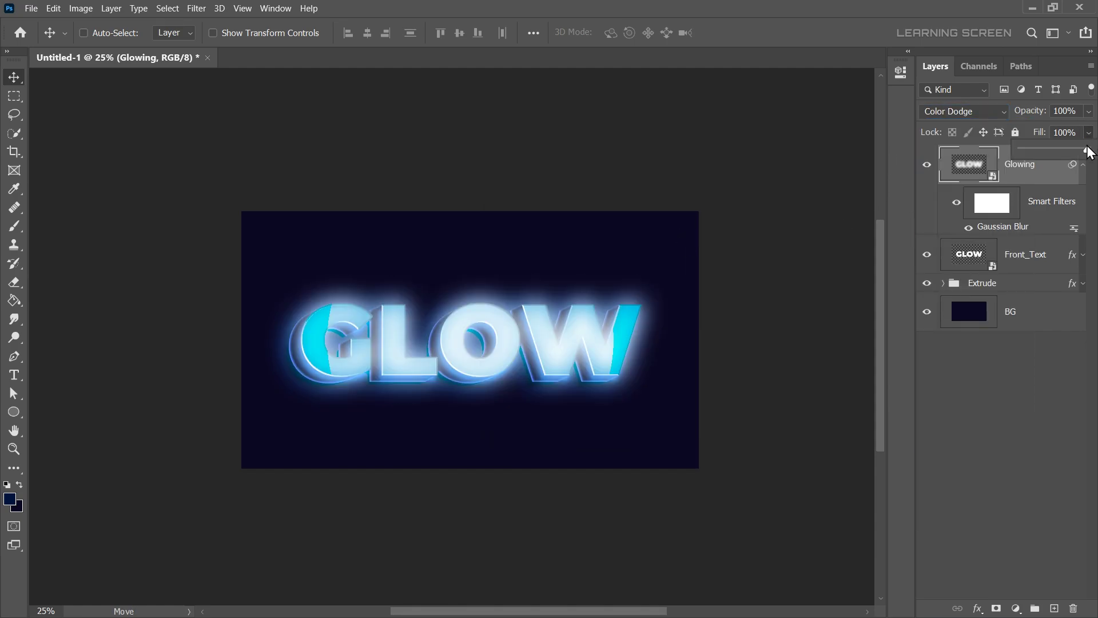
{"action": "left_click_drag", "start_coordinate": [1086, 148], "coordinate": [1032, 149]}
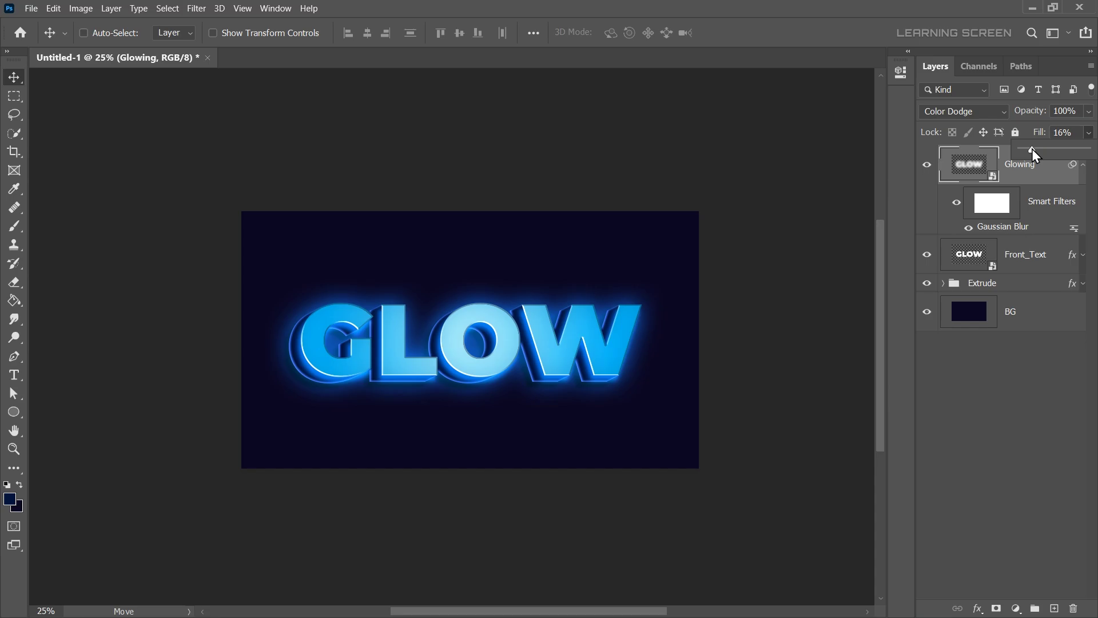
{"action": "left_click", "coordinate": [927, 164]}
{"action": "left_click", "coordinate": [927, 164]}
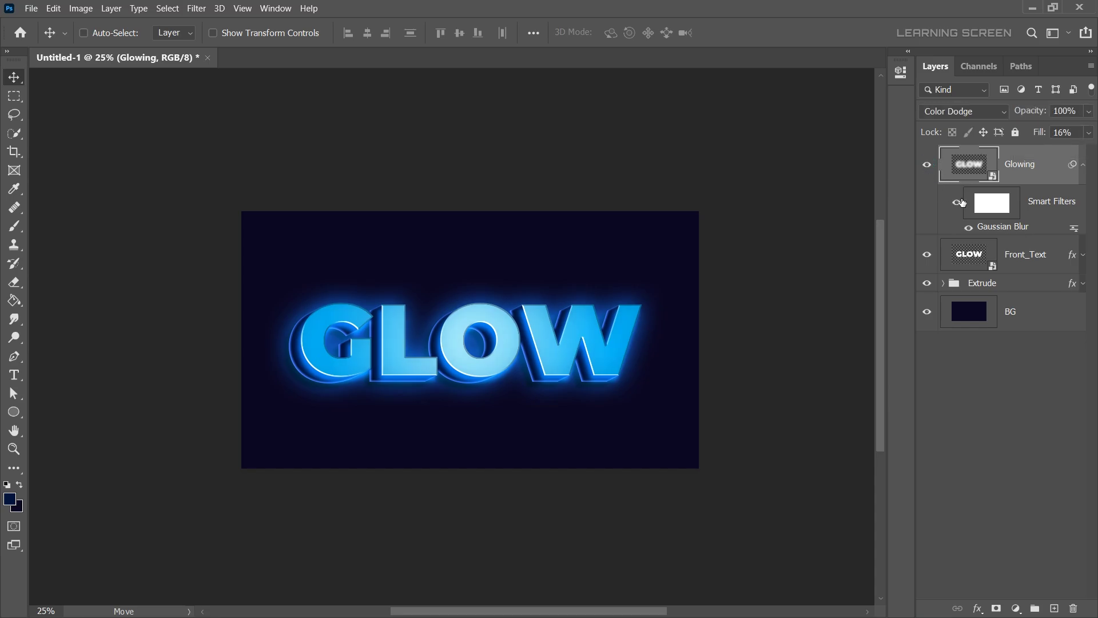
{"action": "left_click", "coordinate": [1083, 166]}
Step: Duplicate Glowing as More_Glowing and move it below the Extrude layer
{"action": "right_click", "coordinate": [1040, 165]}
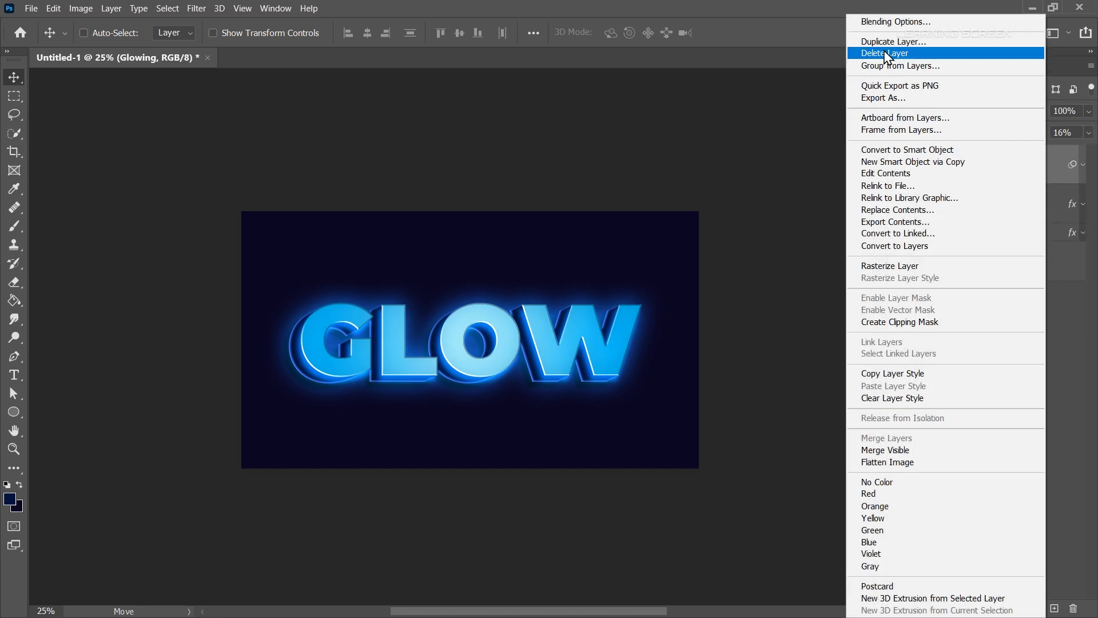
{"action": "left_click", "coordinate": [886, 40]}
{"action": "type", "text": "Glowing"}
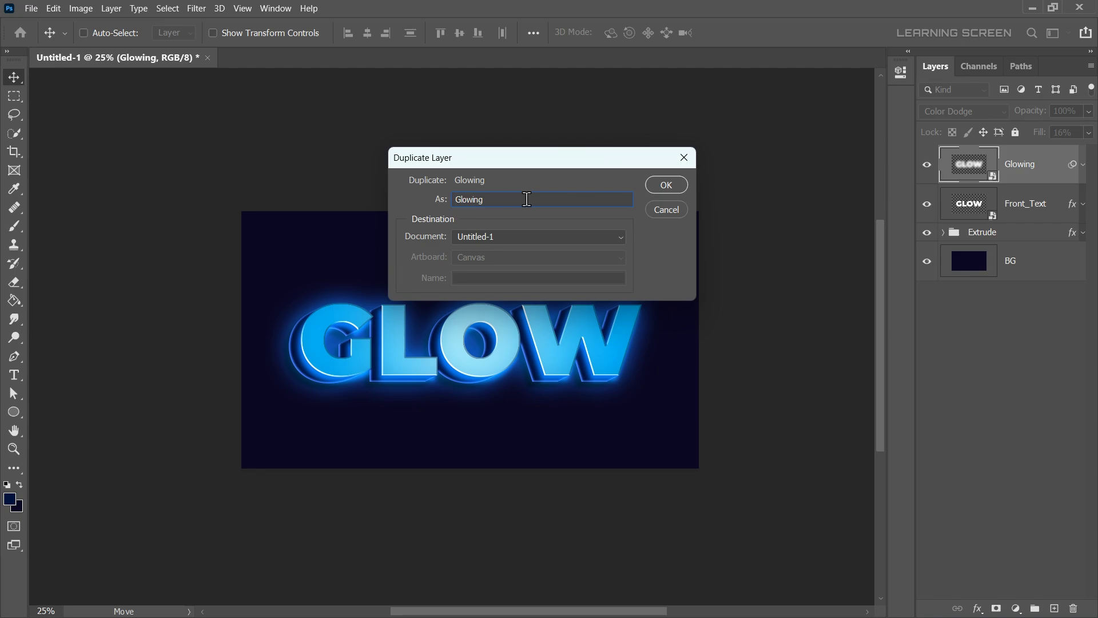
{"action": "left_click", "coordinate": [664, 184]}
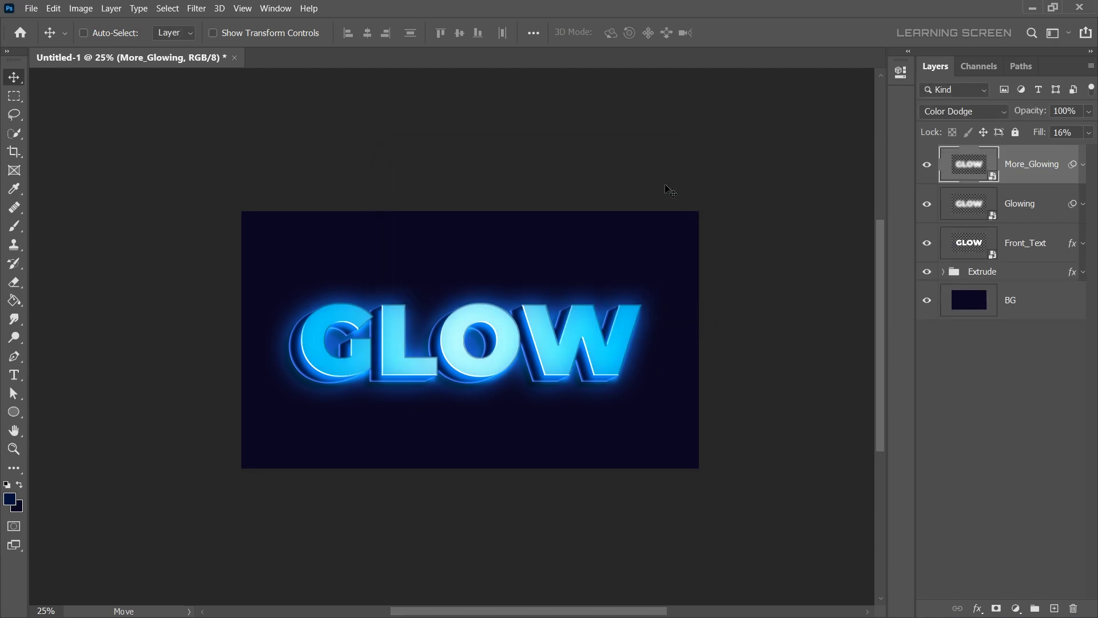
{"action": "left_click_drag", "start_coordinate": [978, 180], "coordinate": [971, 289]}
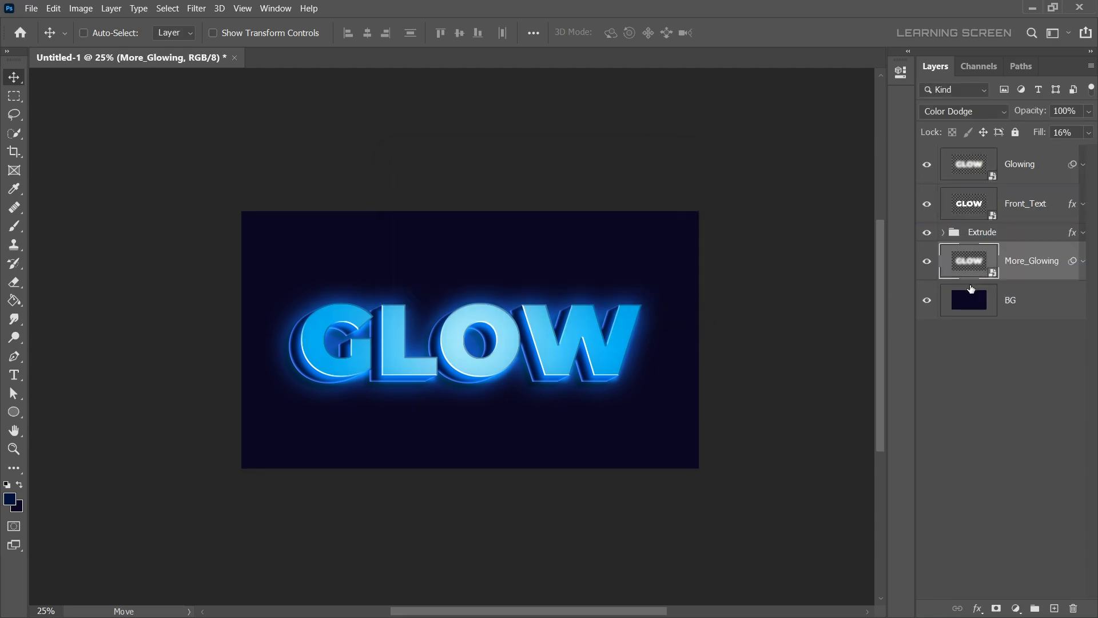
Step: Raise More_Glowing's Gaussian Blur radius to 167.6 px and its fill to 75%
{"action": "left_click", "coordinate": [1082, 261]}
{"action": "double_click", "coordinate": [1003, 324]}
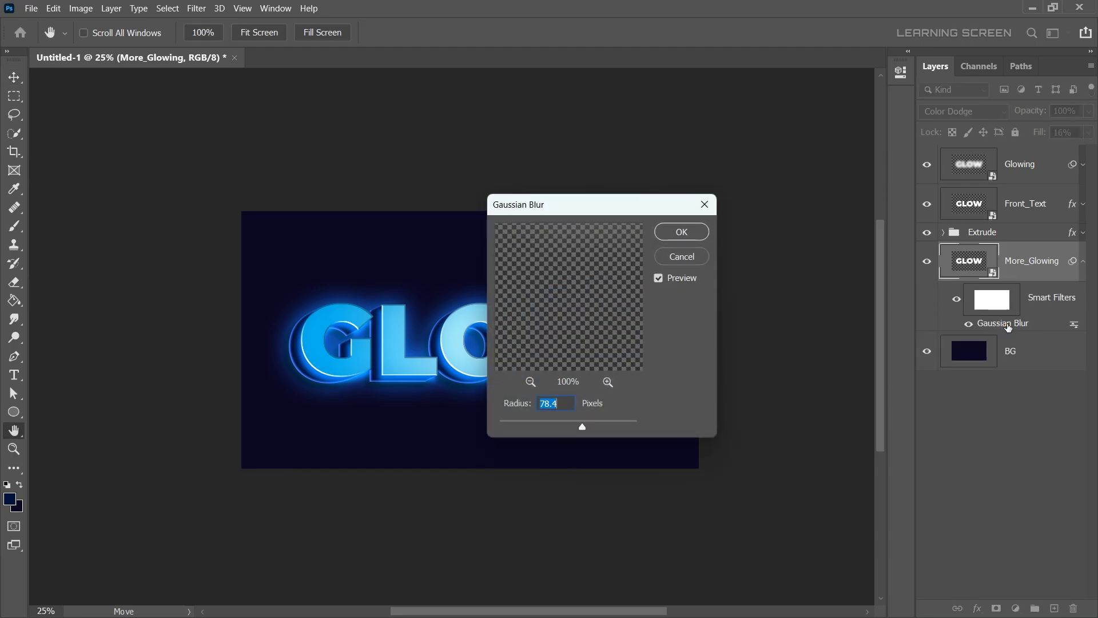
{"action": "left_click_drag", "start_coordinate": [634, 209], "coordinate": [808, 223]}
{"action": "left_click_drag", "start_coordinate": [756, 440], "coordinate": [781, 437]}
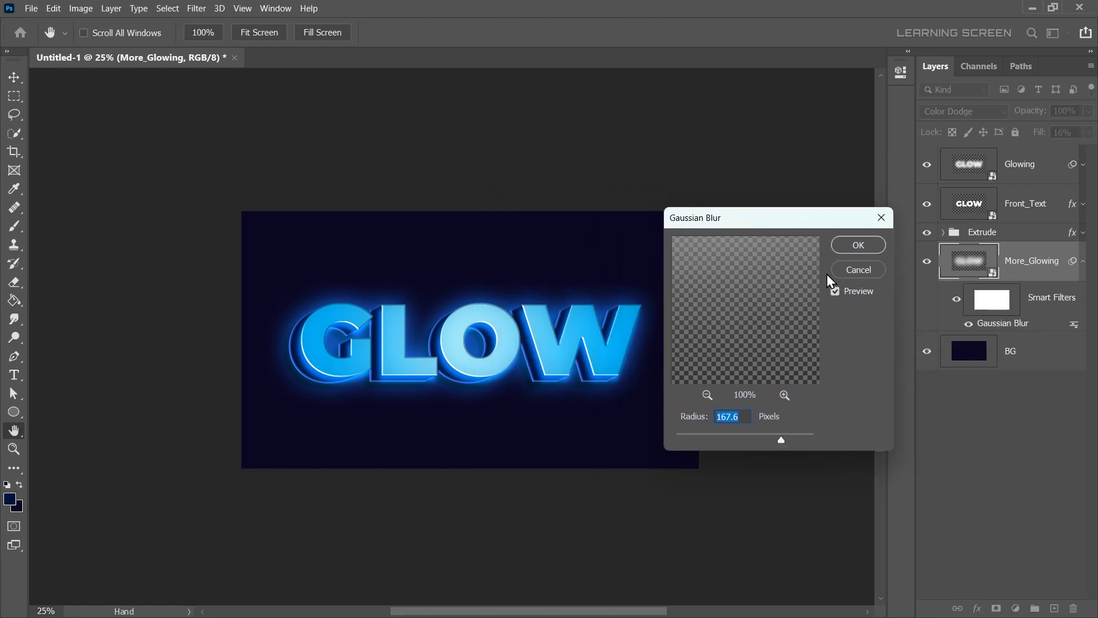
{"action": "left_click", "coordinate": [855, 245]}
{"action": "left_click_drag", "start_coordinate": [1094, 135], "coordinate": [1069, 152]}
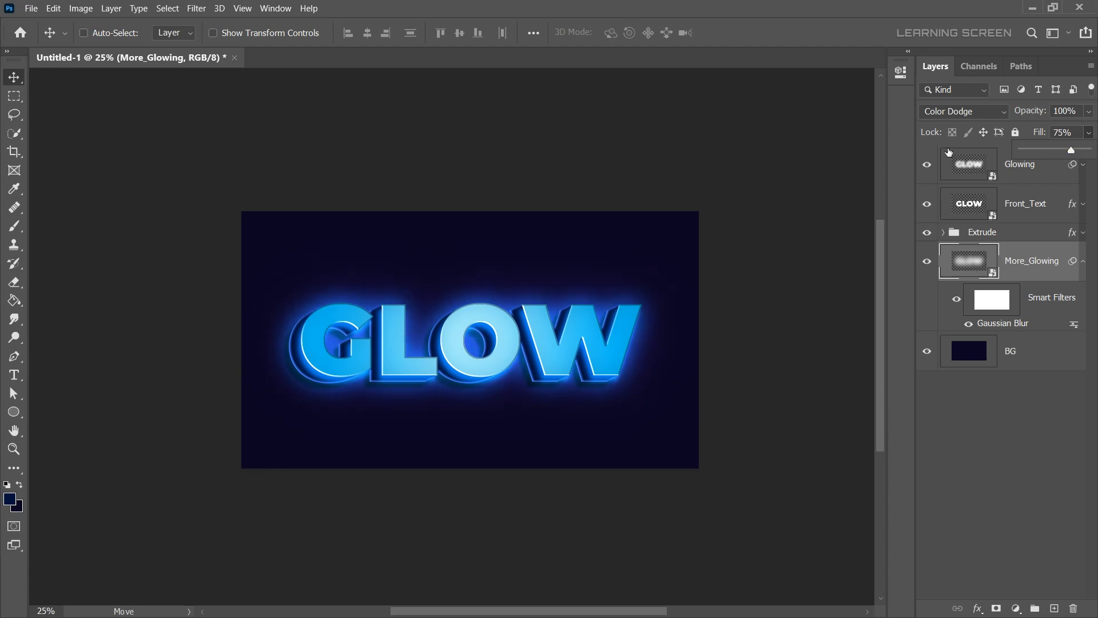
{"action": "left_click", "coordinate": [615, 321]}
{"action": "left_click", "coordinate": [1082, 261]}
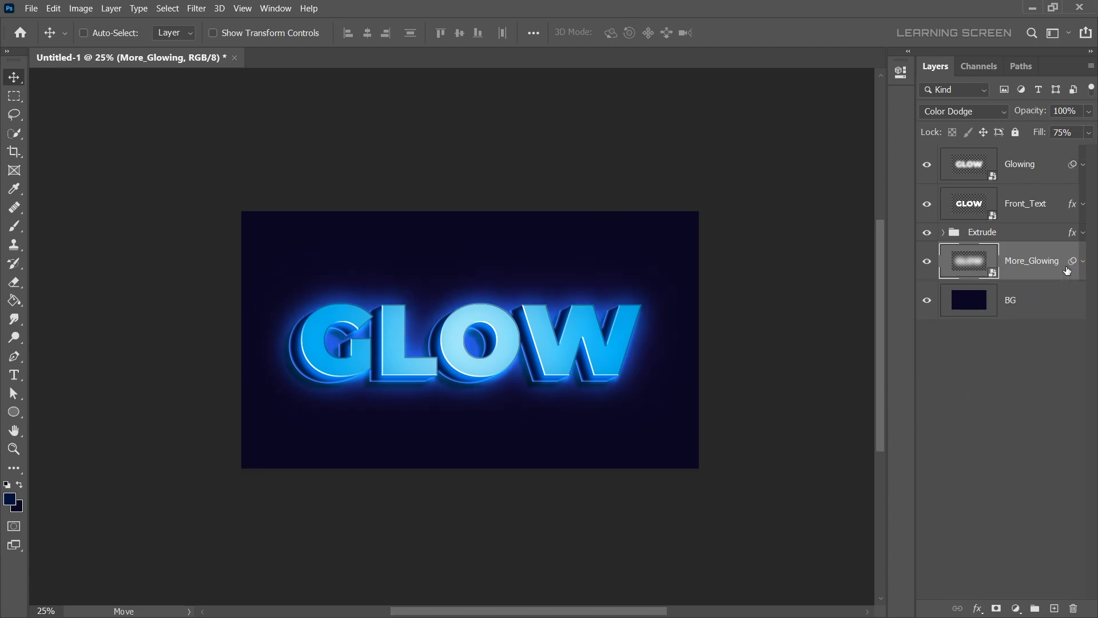
Step: Inside the Front_Text smart object, retype GLOW as centred TEXT and save GLOW.psb
{"action": "scroll", "coordinate": [460, 343], "scroll_direction": "up", "scroll_amount": 5}
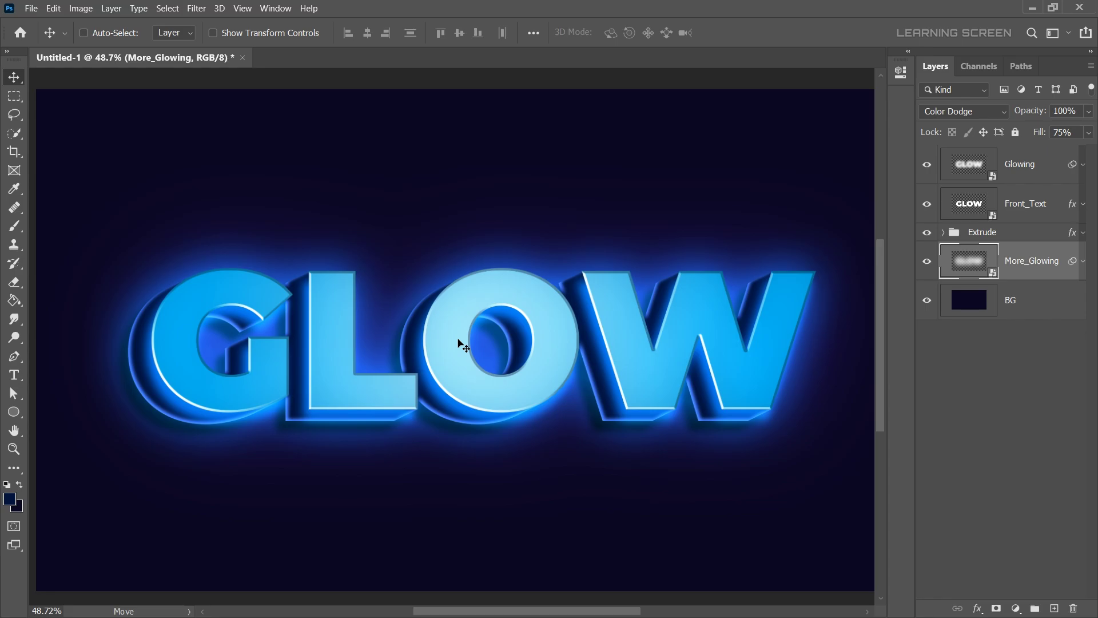
{"action": "scroll", "coordinate": [462, 344], "scroll_direction": "down", "scroll_amount": 3}
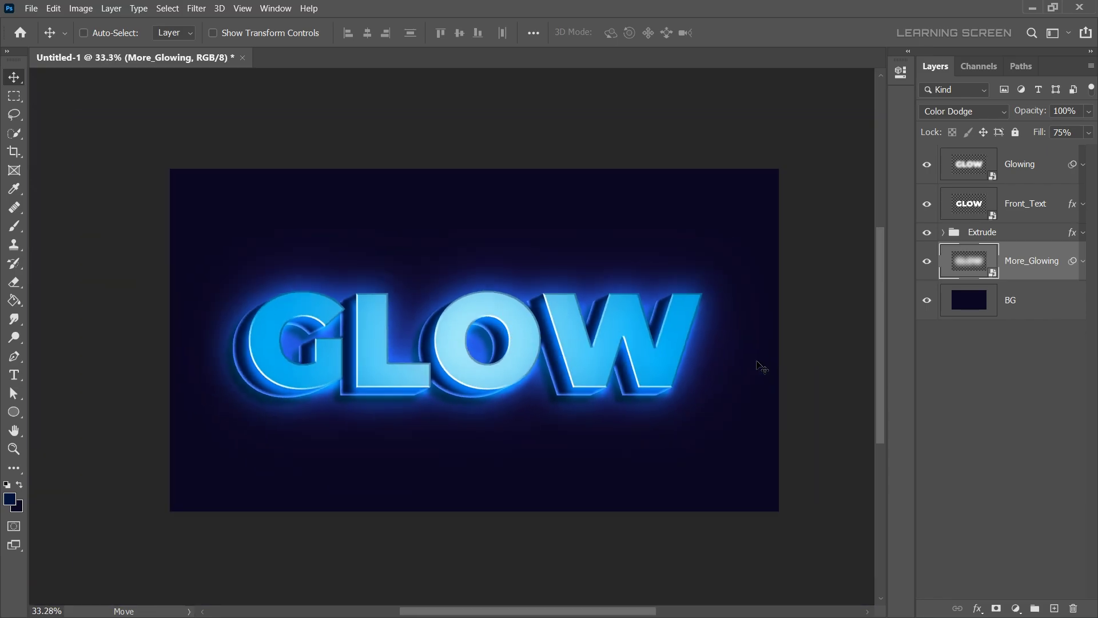
{"action": "left_click", "coordinate": [972, 205]}
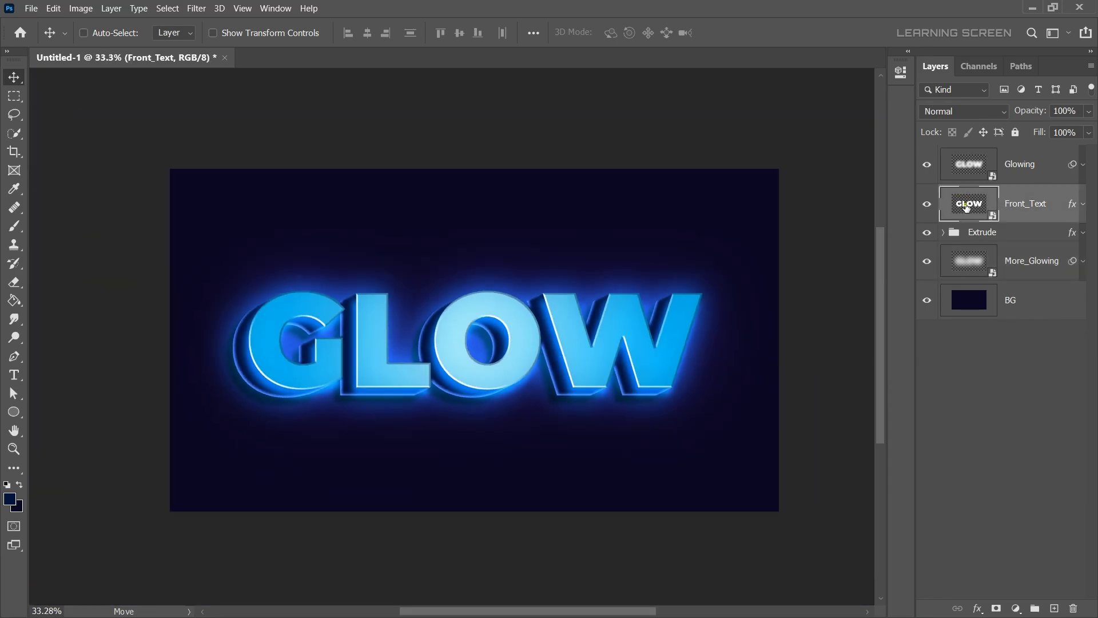
{"action": "double_click", "coordinate": [966, 206]}
{"action": "double_click", "coordinate": [356, 332]}
{"action": "type", "text": "TEXT"}
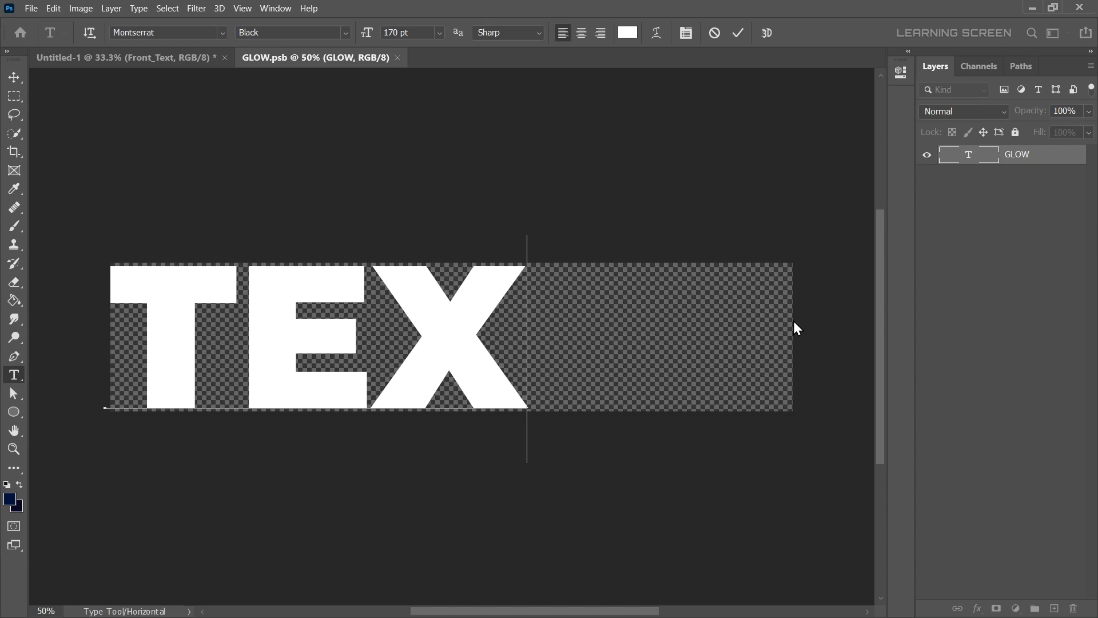
{"action": "left_click", "coordinate": [170, 198]}
{"action": "left_click_drag", "start_coordinate": [329, 351], "coordinate": [396, 352]}
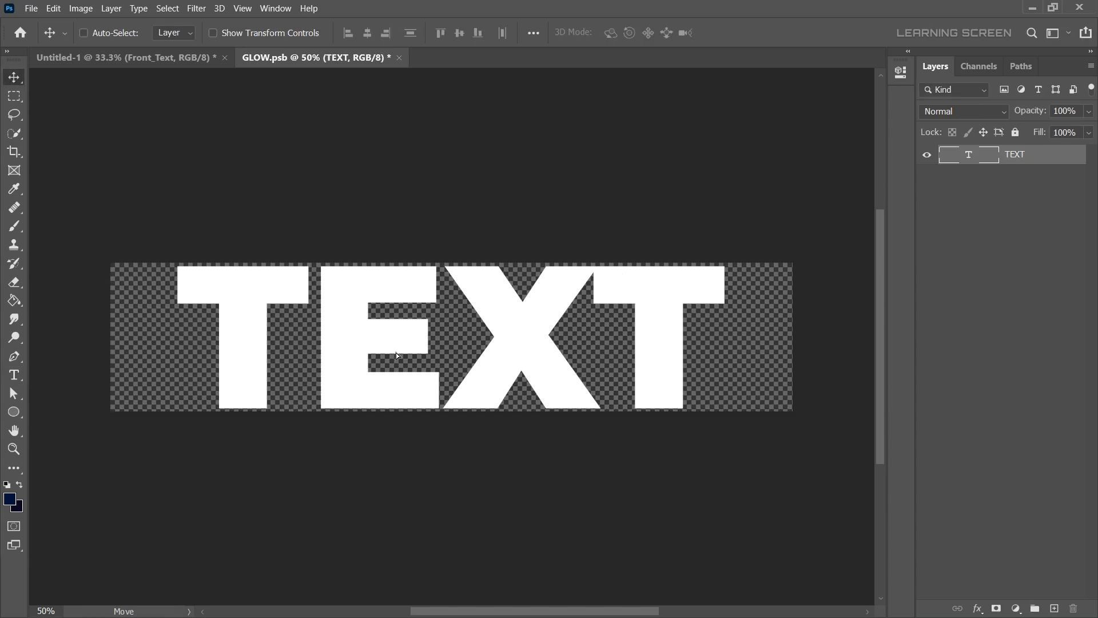
{"action": "key", "text": "ctrl+s"}
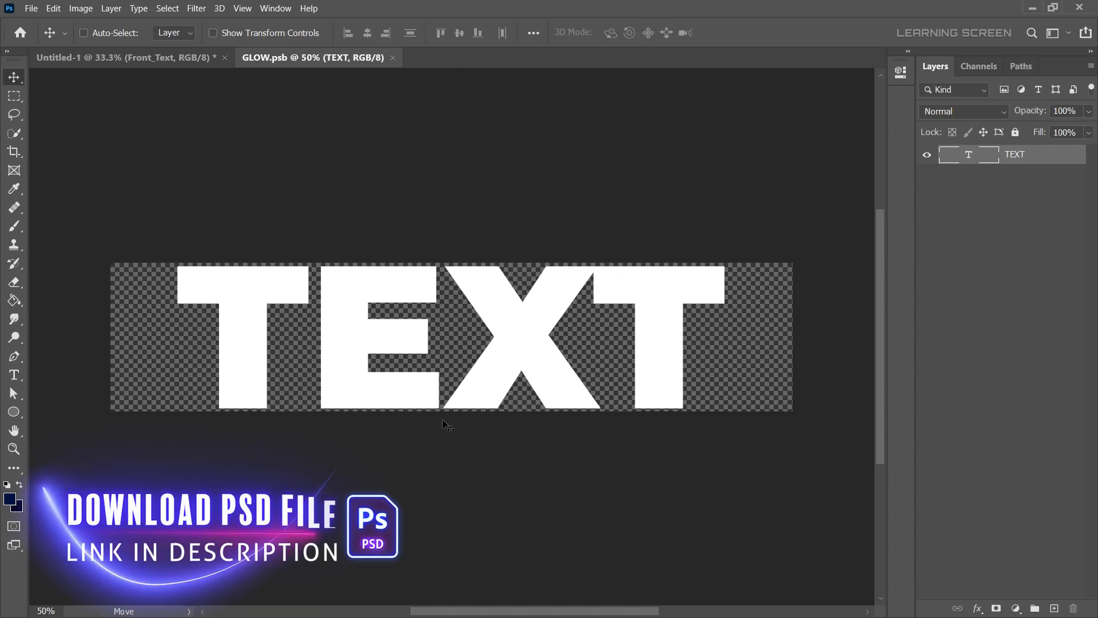
{"action": "left_click", "coordinate": [160, 60]}
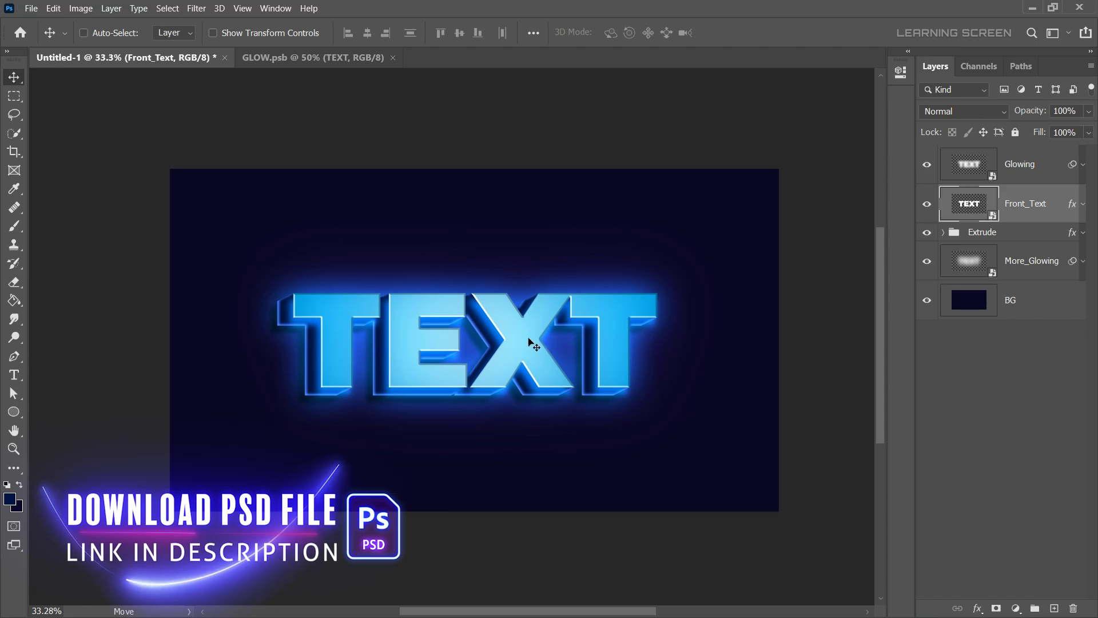